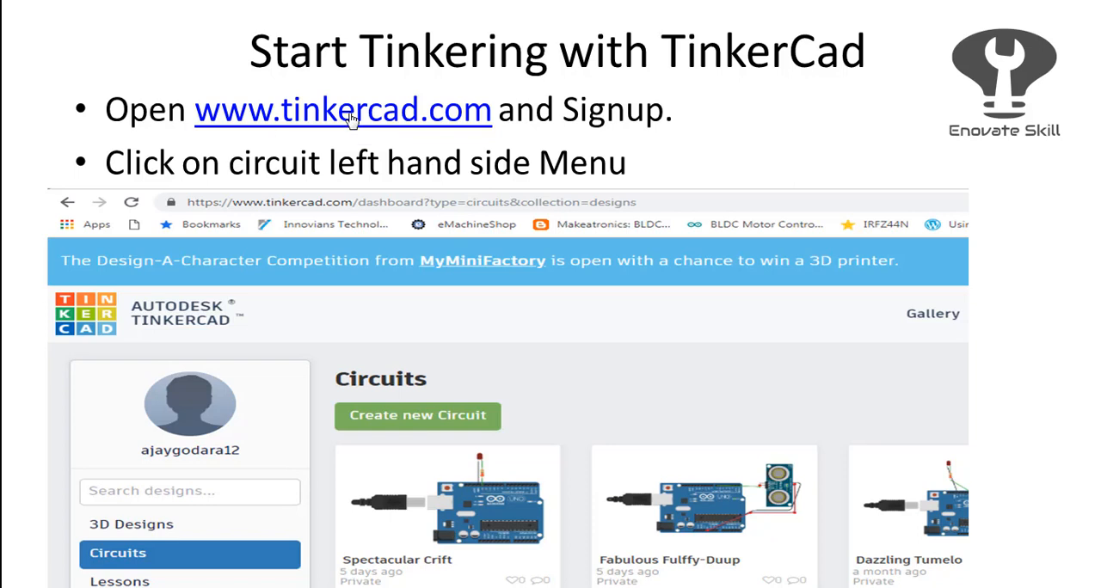
Switch to the Tinkercad website and open the Ohm's Law design from the completed lessons for editing.
click(351, 119)
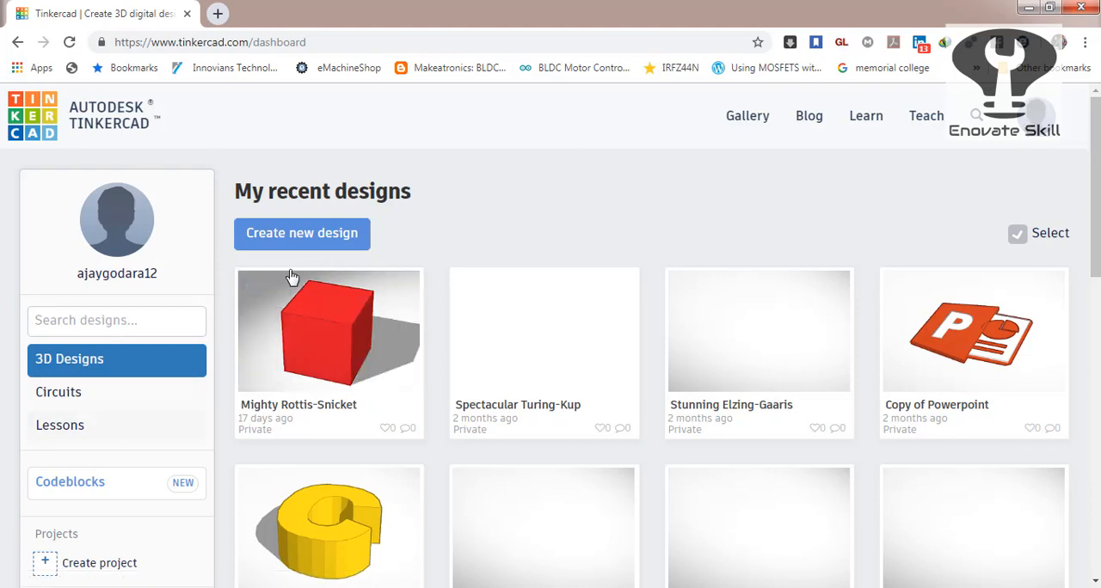
click(52, 427)
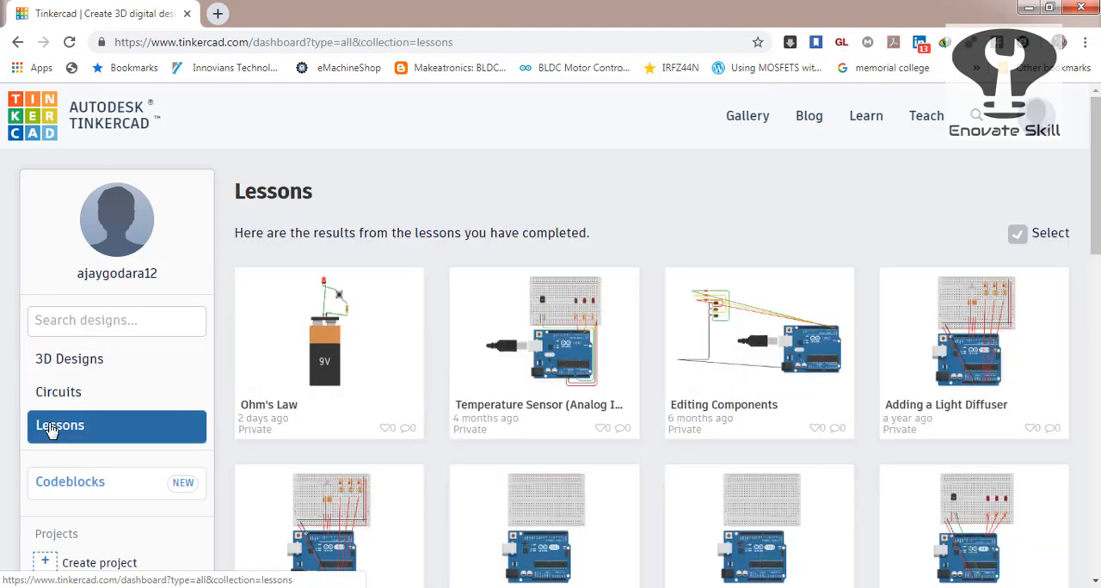
click(300, 406)
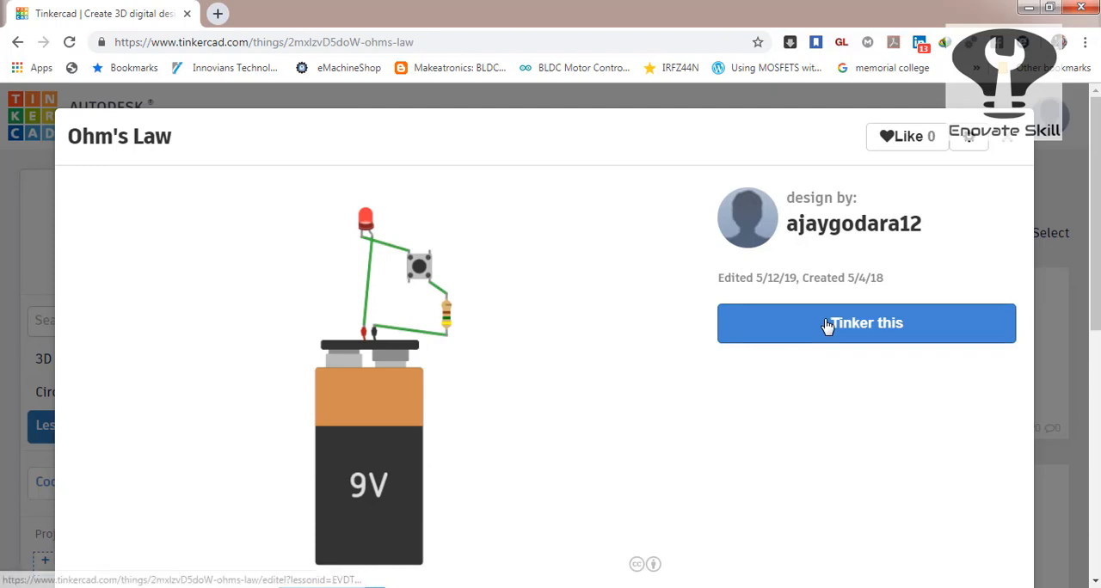
click(828, 326)
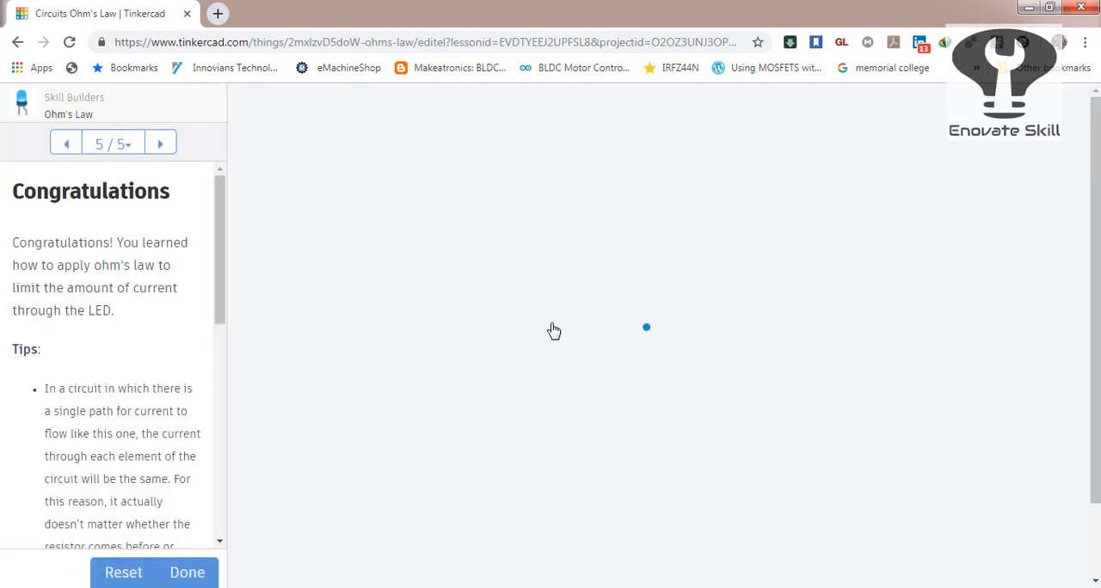
Return to the start of the Ohm's Law lesson and advance to its Overview page.
double_click(74, 147)
double_click(73, 146)
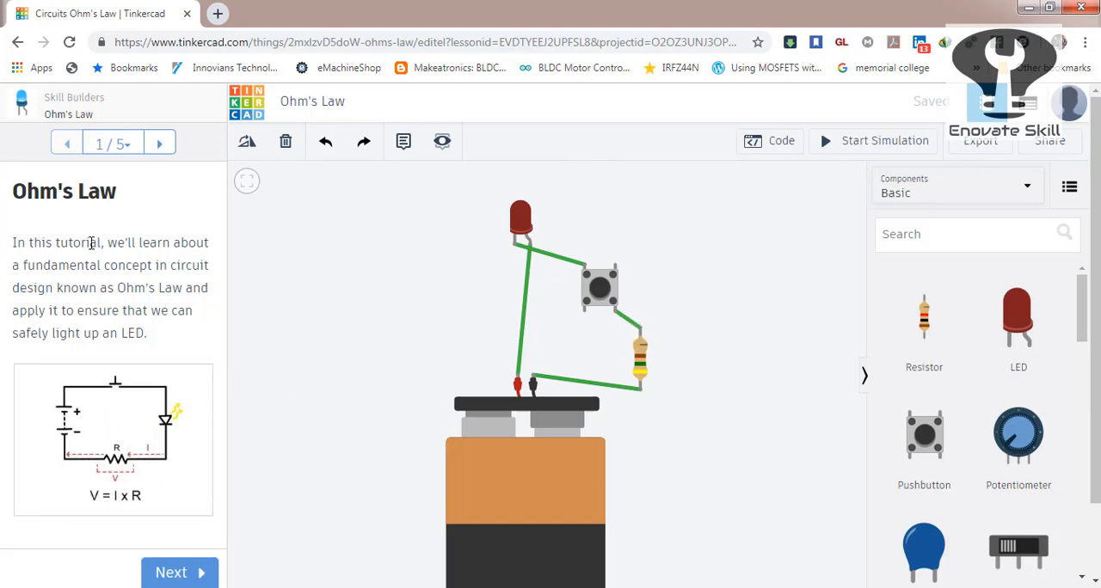
click(167, 574)
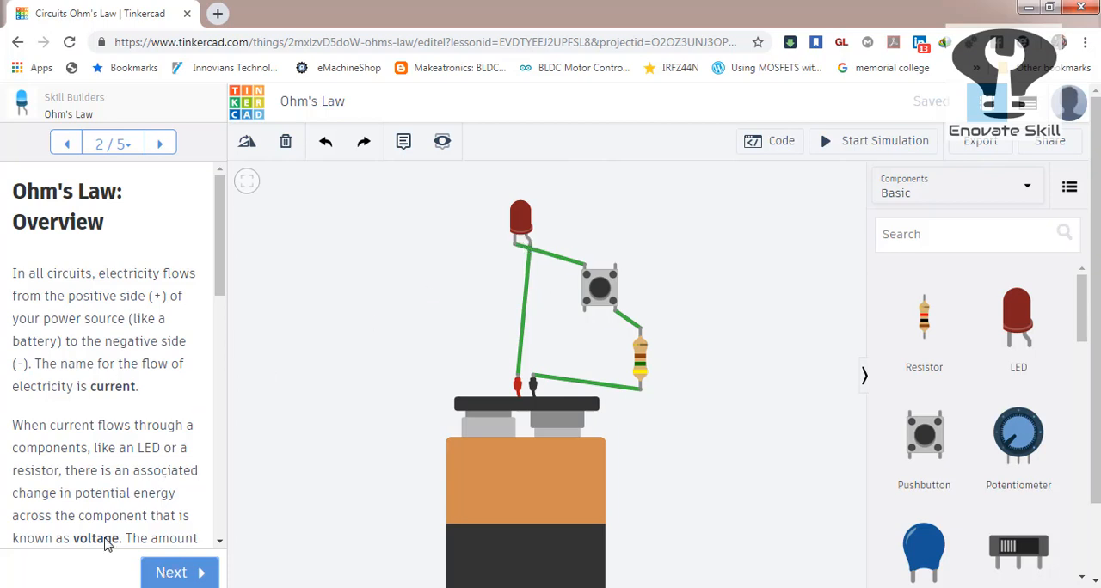
Delete the wires linking the pushbutton to the resistor, the resistor to the battery, and the battery to the LED.
click(629, 323)
key(Delete)
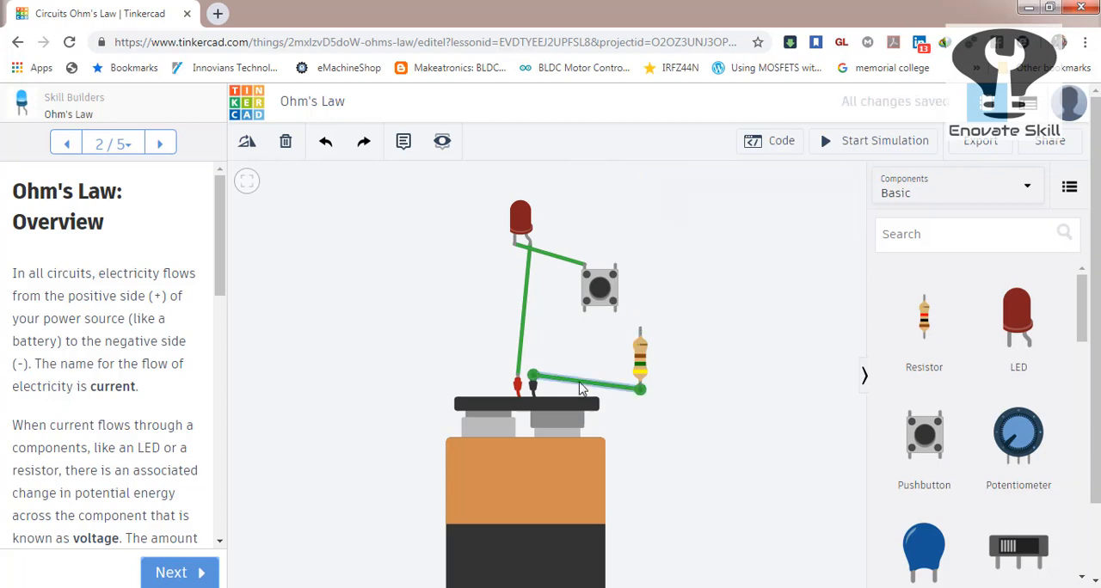
click(555, 379)
key(Delete)
click(522, 343)
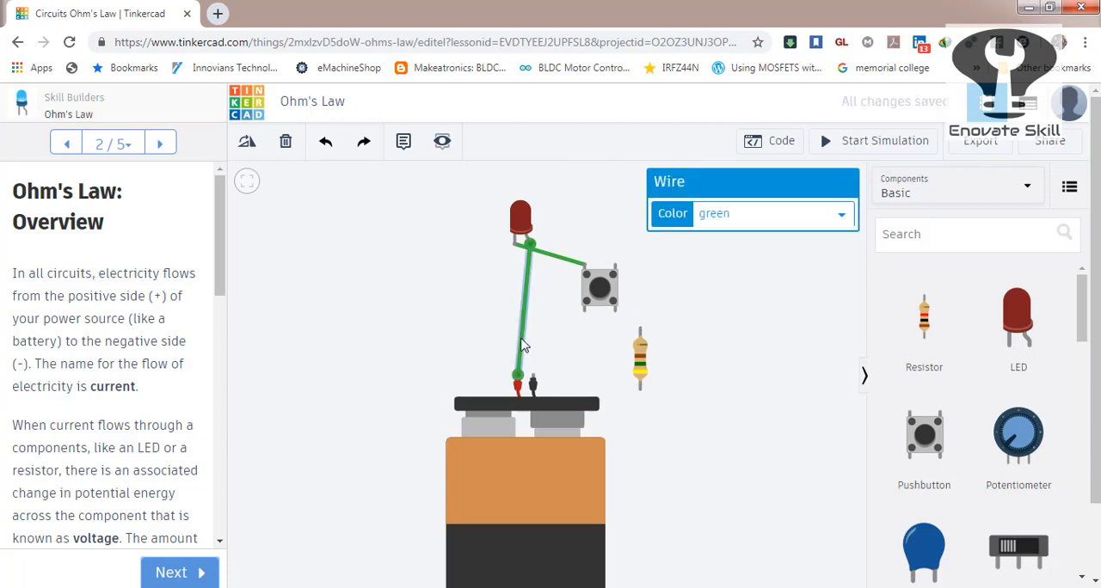
key(Delete)
Delete the 9V battery, LED, pushbutton and resistor to empty the workplane.
click(483, 397)
key(Delete)
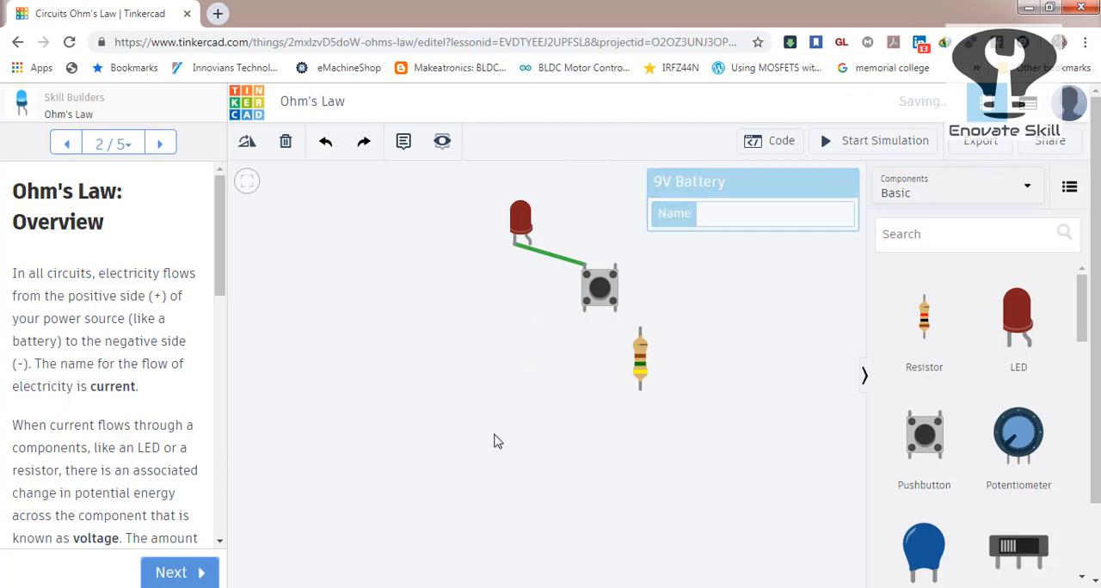
click(519, 227)
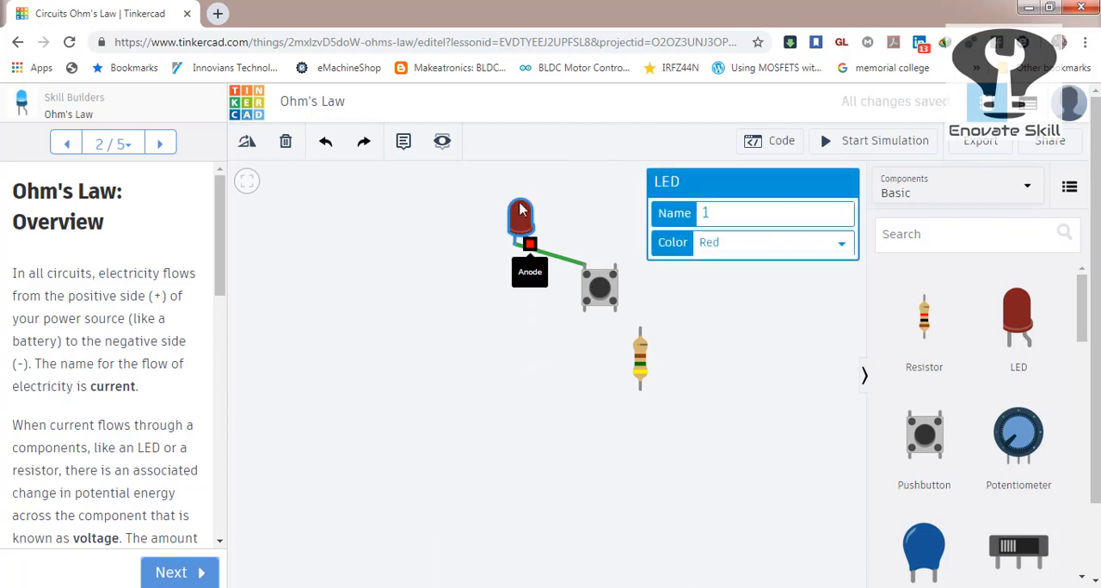
key(Delete)
click(594, 284)
key(Delete)
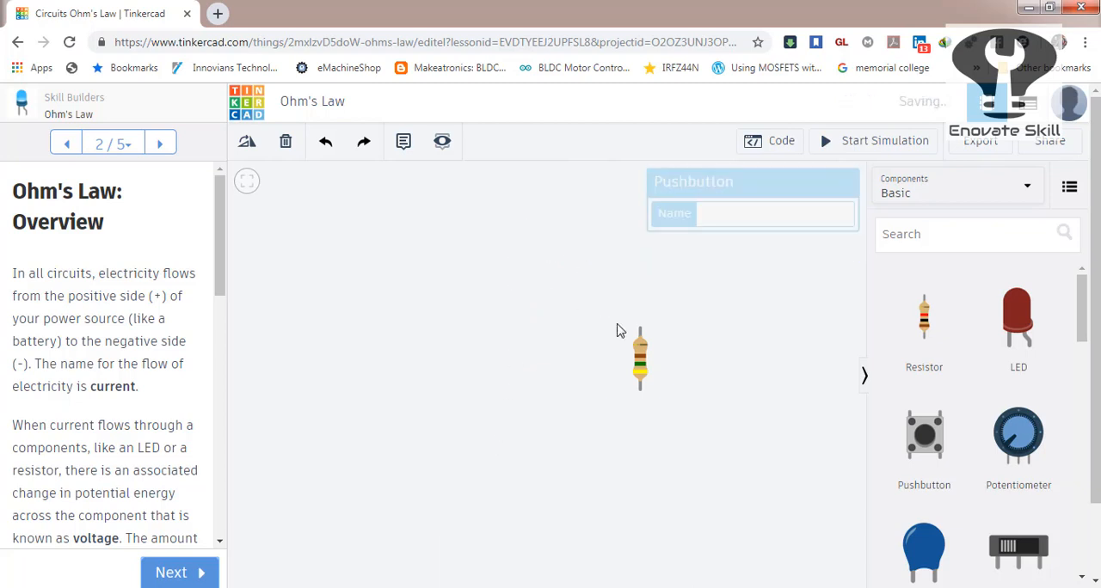
click(640, 368)
key(Delete)
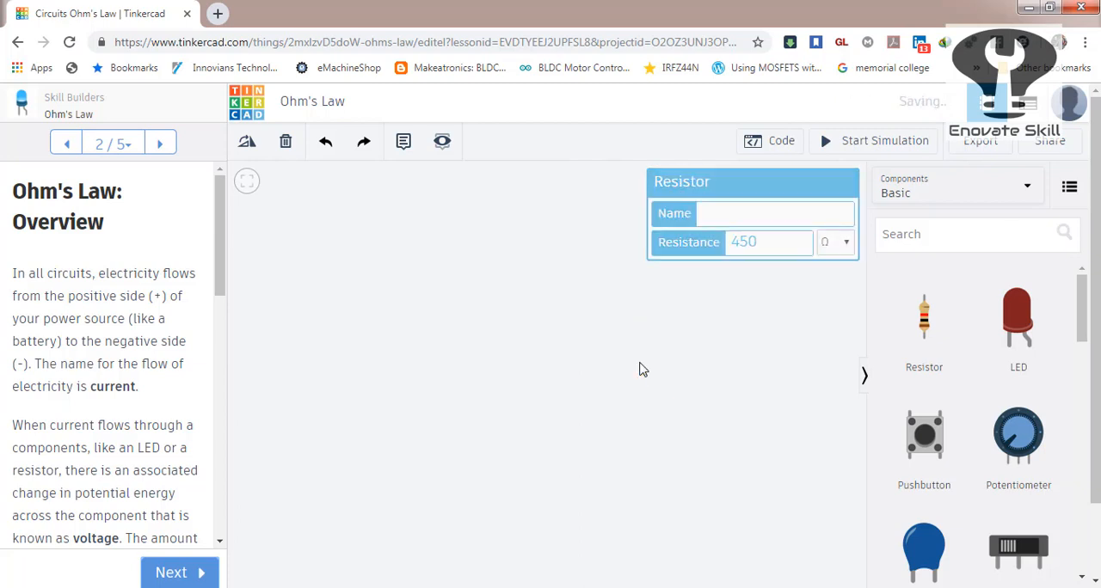
Place a red LED with a 1 kΩ resistor below it and wire the resistor's upper terminal to the LED's cathode.
drag(1013, 310, 450, 283)
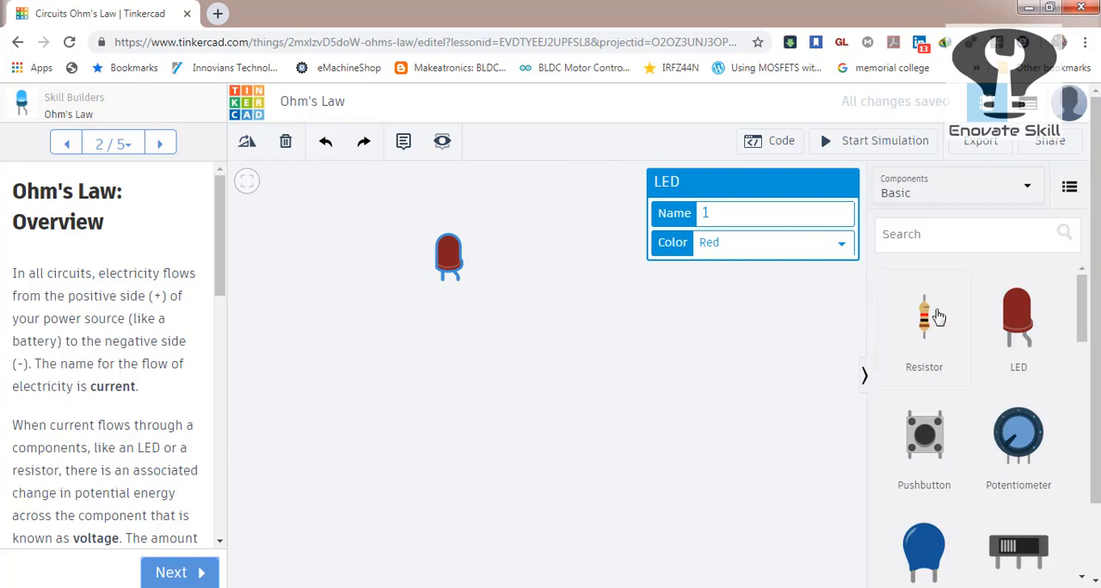
drag(925, 321, 445, 373)
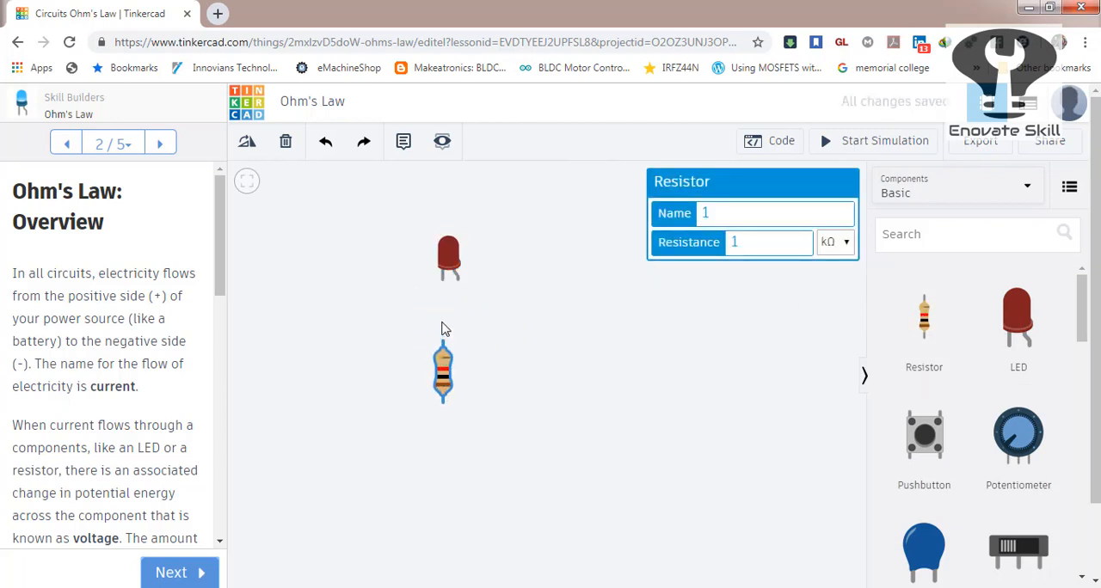
click(442, 343)
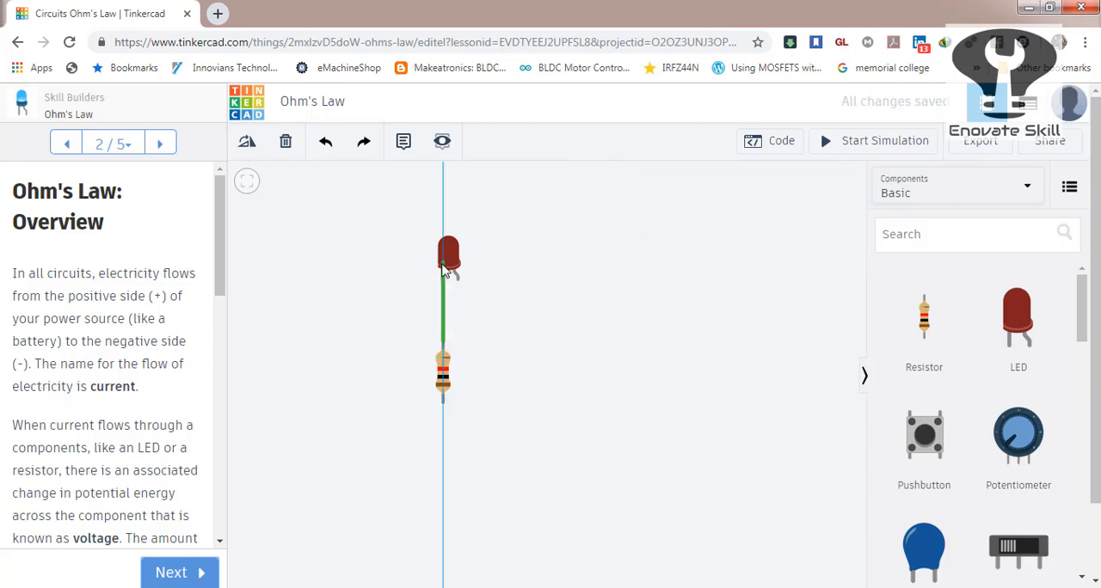
click(442, 282)
click(536, 337)
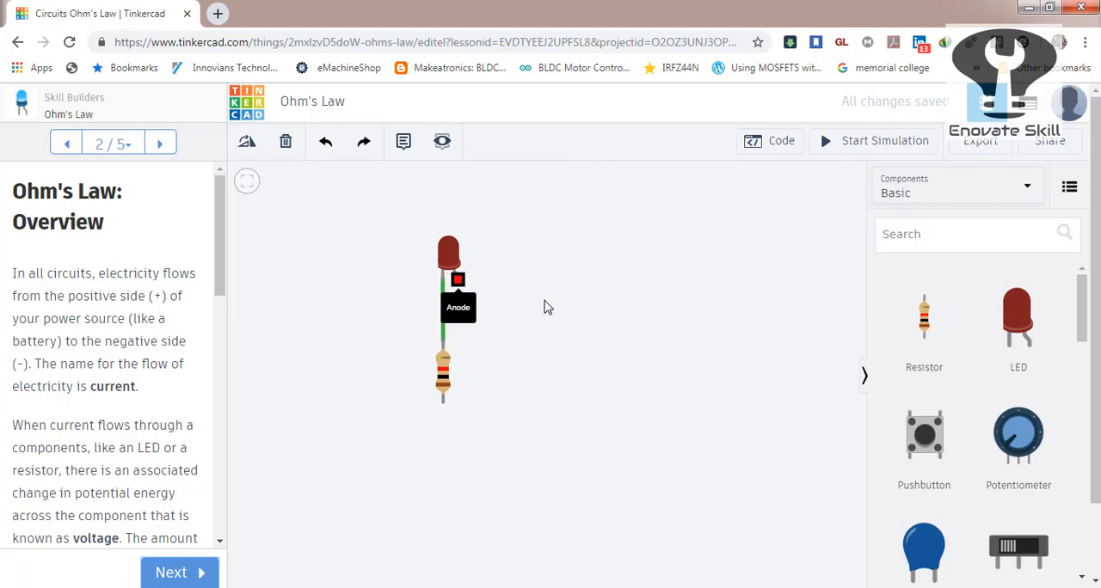
Add a 9V battery beside the resistor and wire the resistor's Terminal 1 to the battery's negative terminal.
drag(1085, 310, 1080, 284)
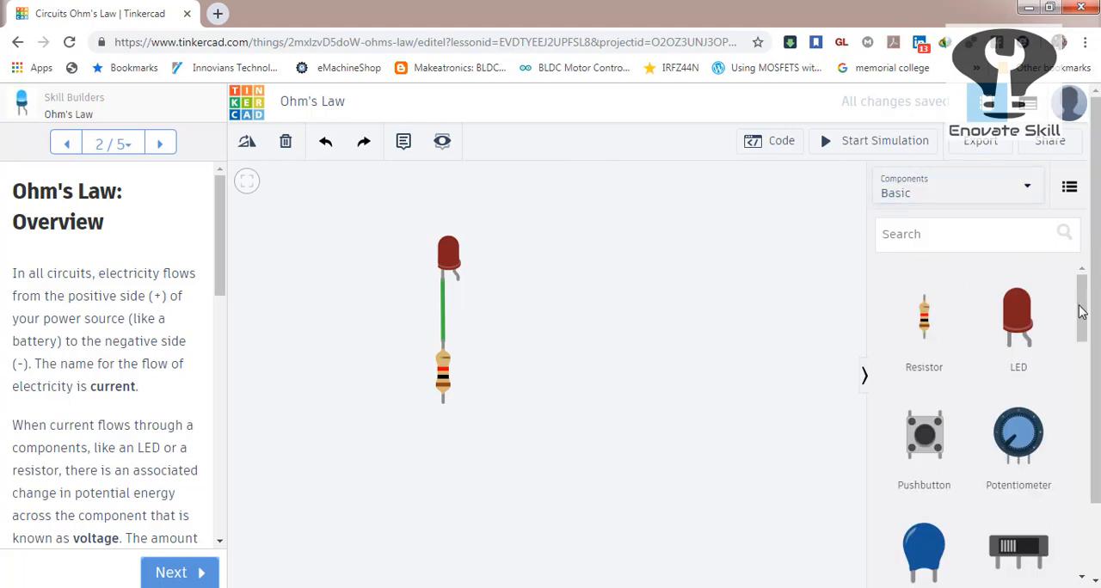
drag(1082, 347, 1082, 414)
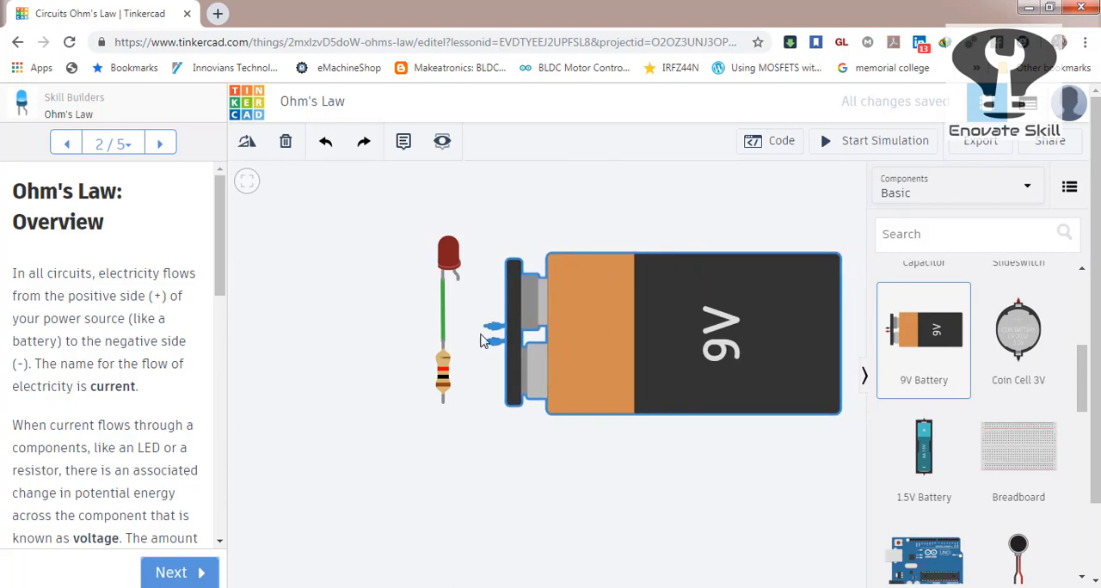
click(495, 344)
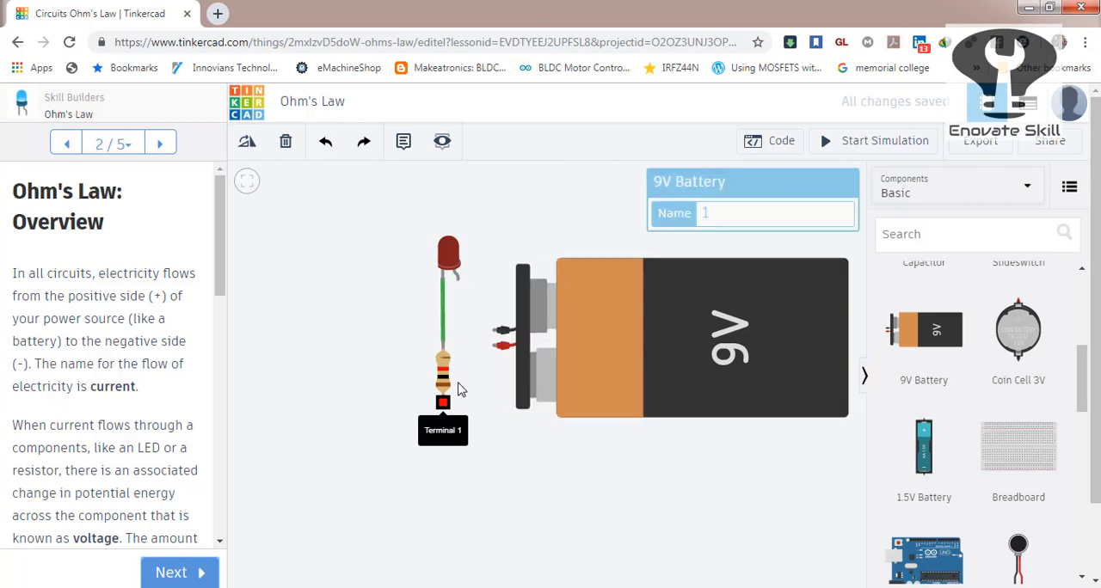
click(445, 410)
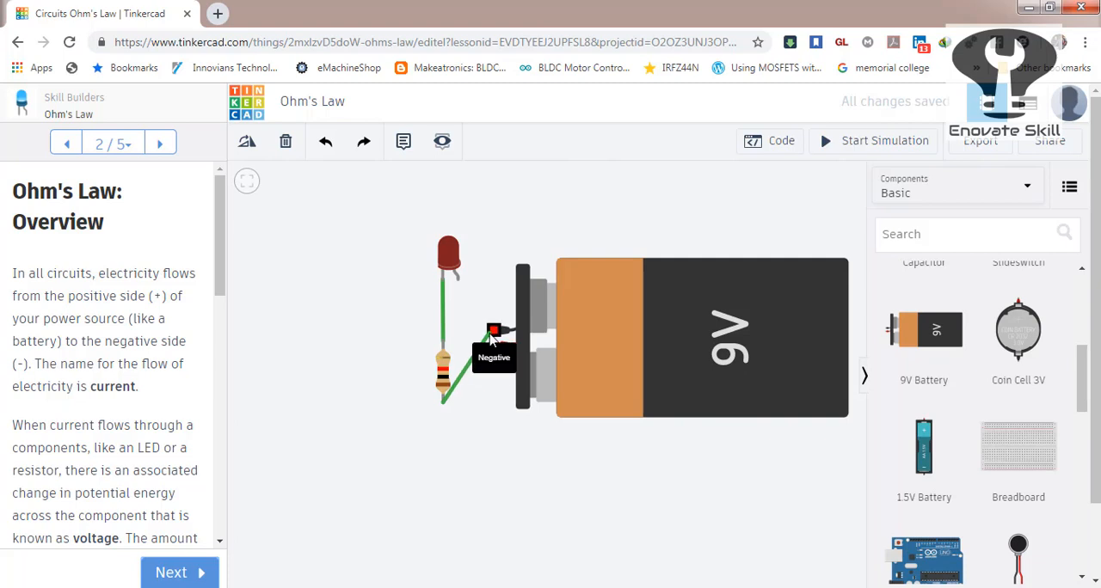
Move the 9V battery below the resistor and wire its positive terminal straight to the LED's anode.
drag(583, 347, 565, 494)
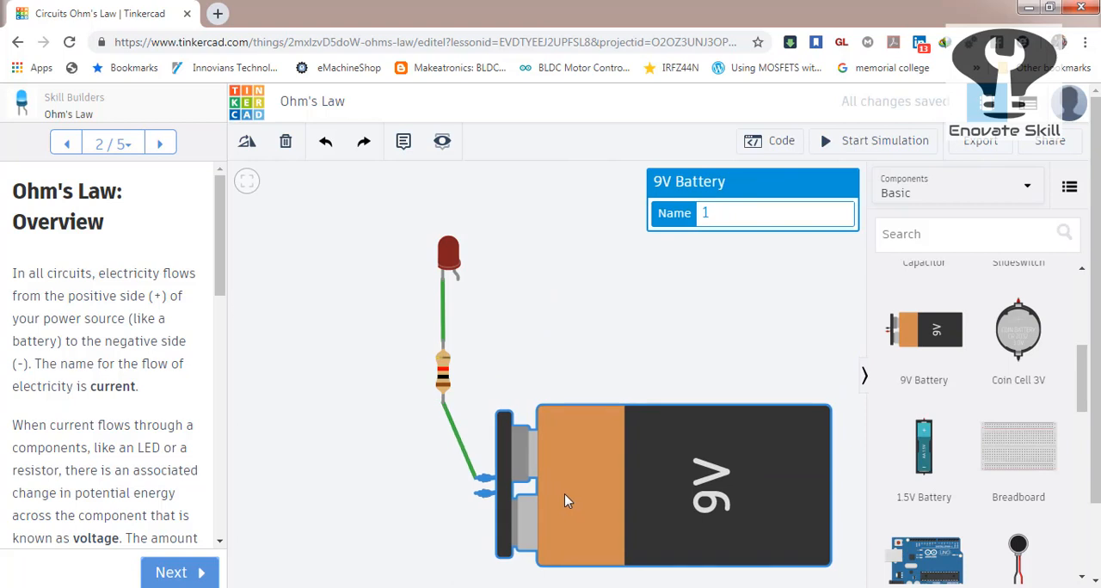
click(474, 497)
click(461, 282)
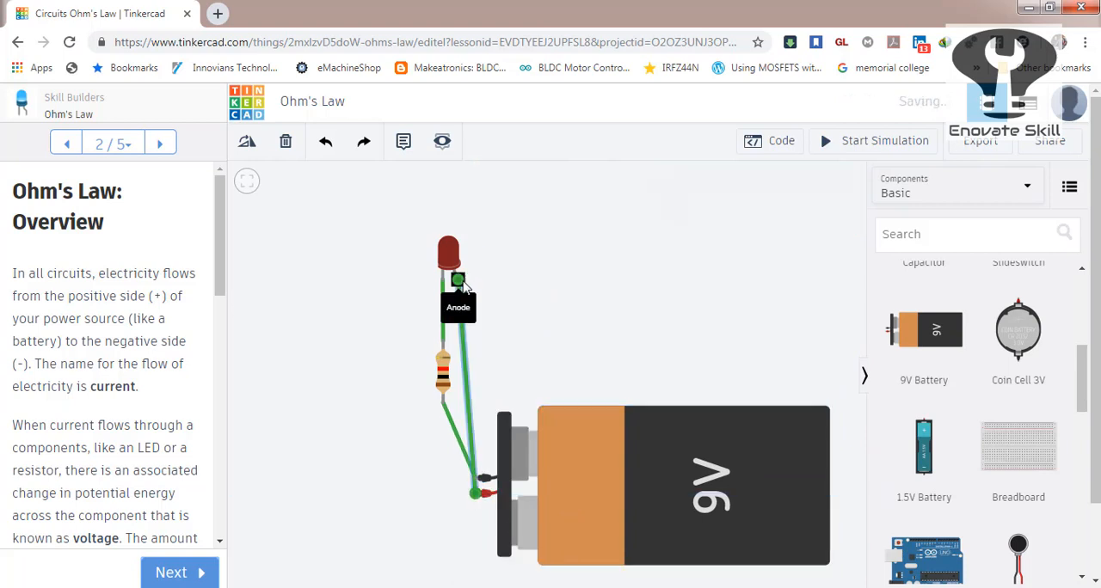
click(534, 298)
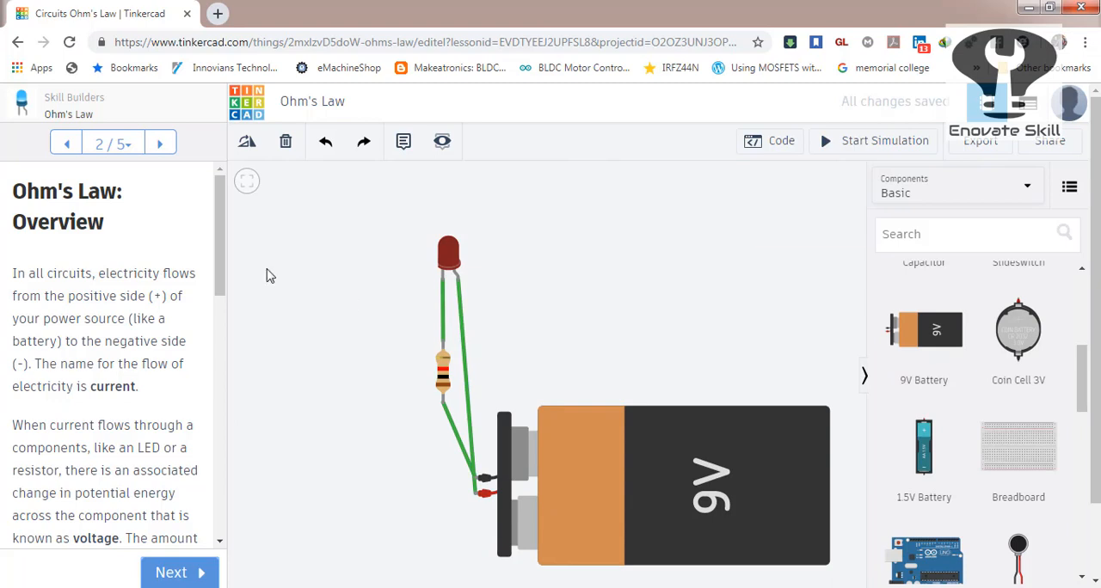
Read to the end of the Overview page, advance to Simple LED Circuit and view its reference circuit picture.
drag(217, 246, 213, 491)
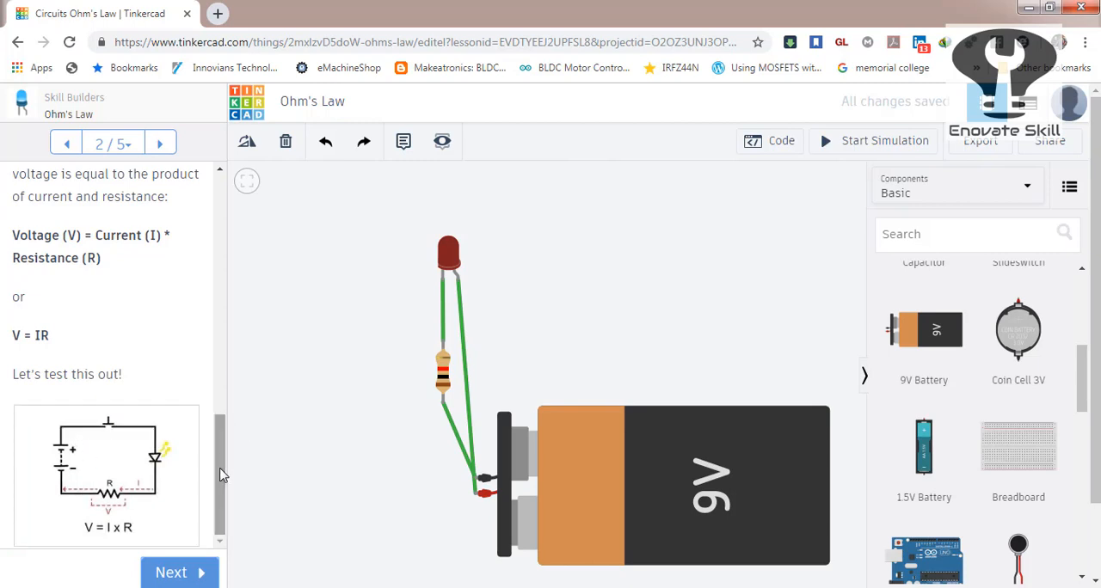
click(176, 574)
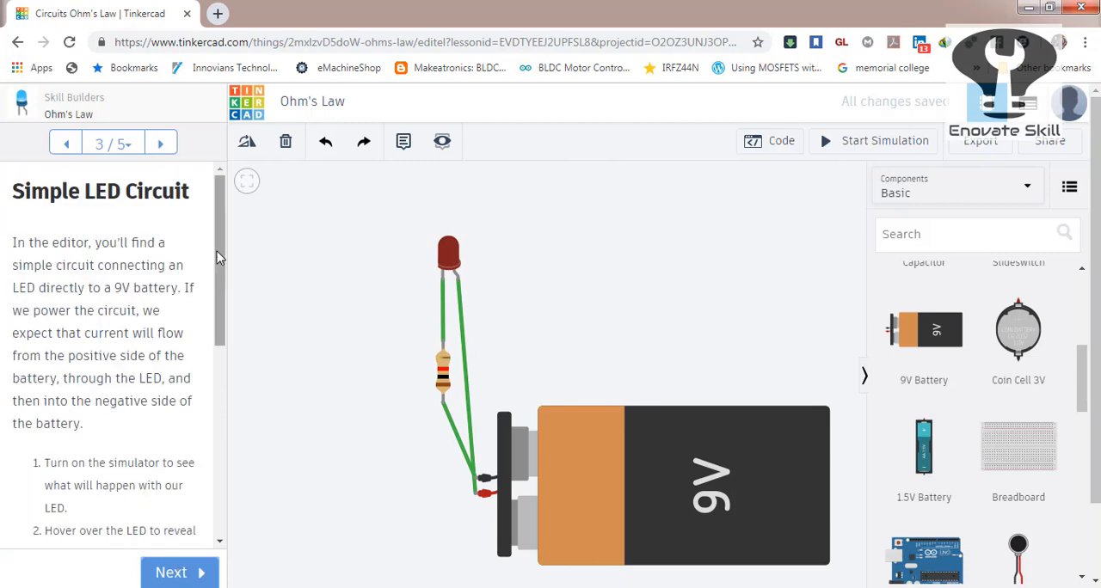
scroll(222, 293, down, 2)
scroll(219, 395, down, 8)
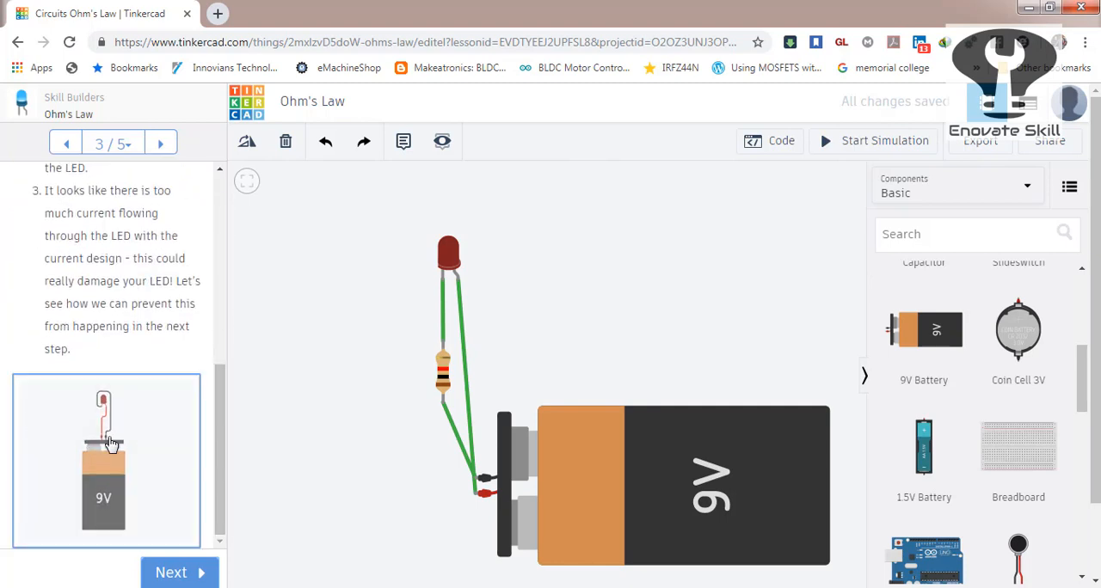
Move the 9V battery up beside the resistor and delete the straight wire between its positive terminal and the LED's anode.
click(626, 458)
drag(626, 459, 659, 356)
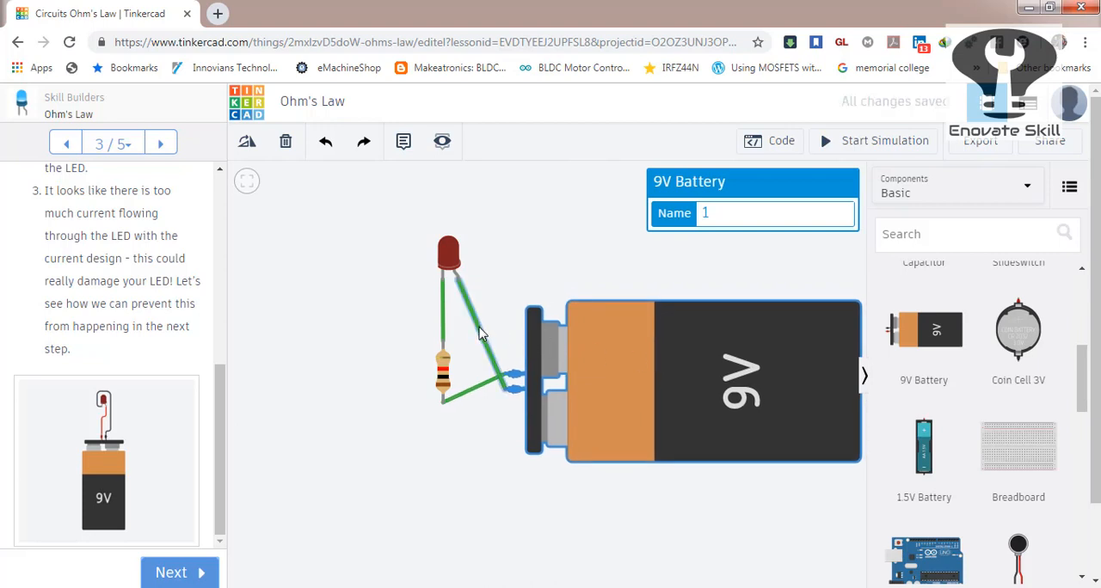
click(482, 334)
key(Delete)
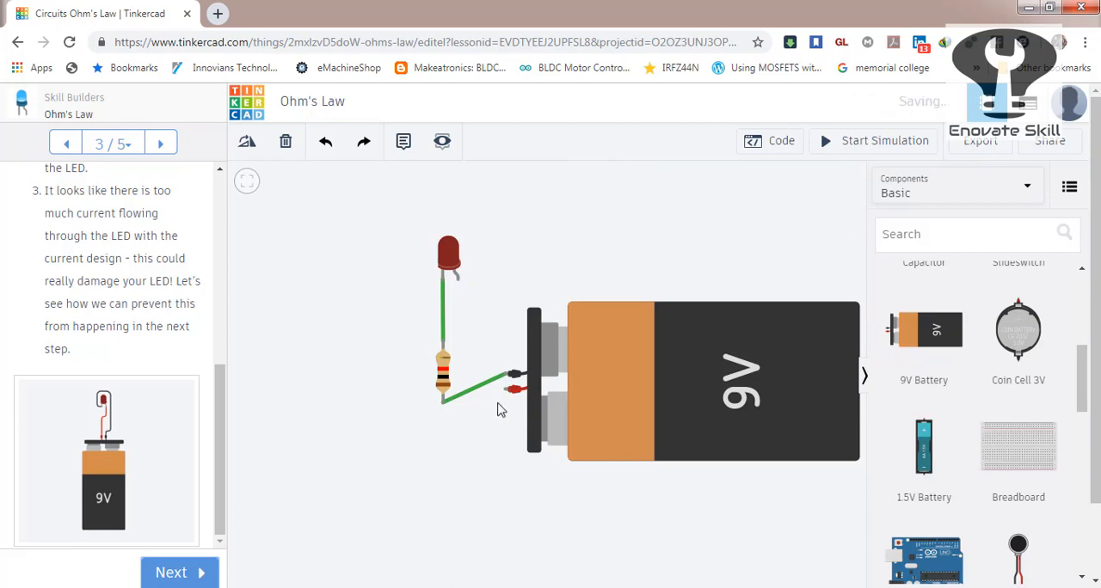
Route a bent green wire from the battery's positive terminal around and over the LED to its anode.
click(514, 389)
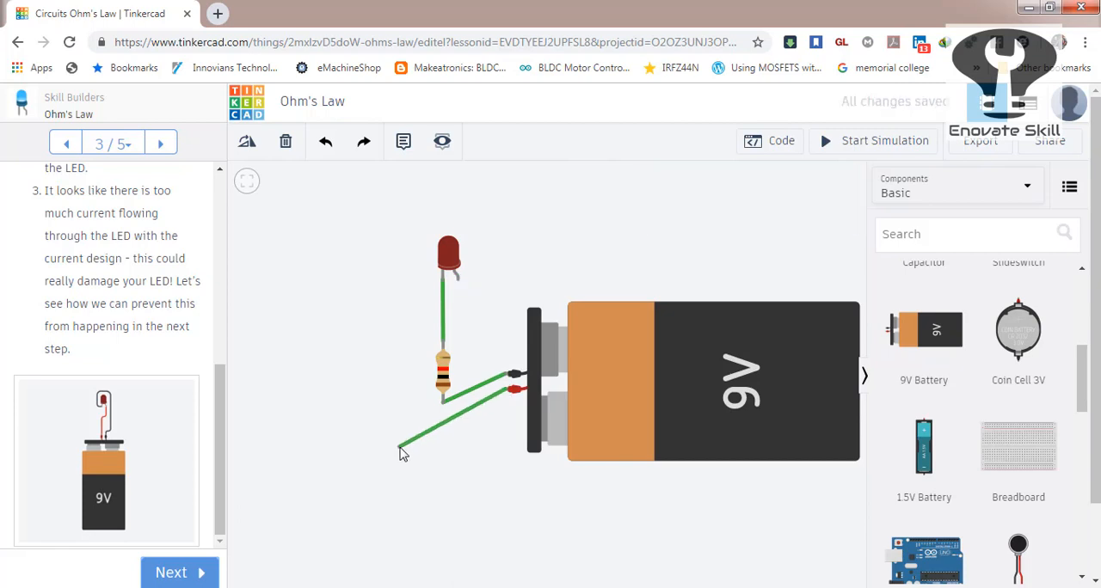
click(399, 446)
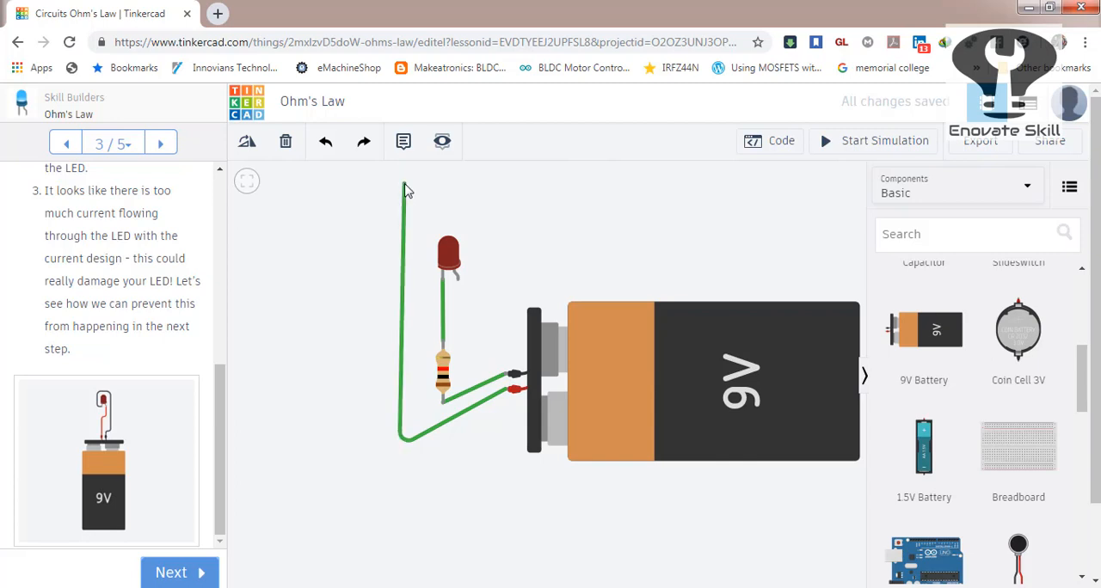
click(406, 191)
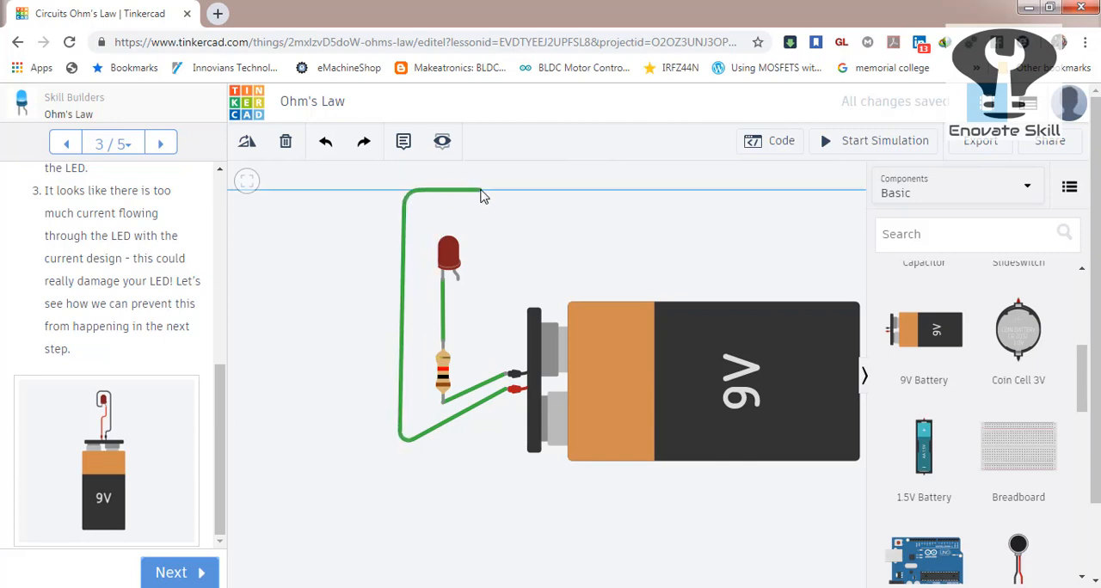
click(483, 208)
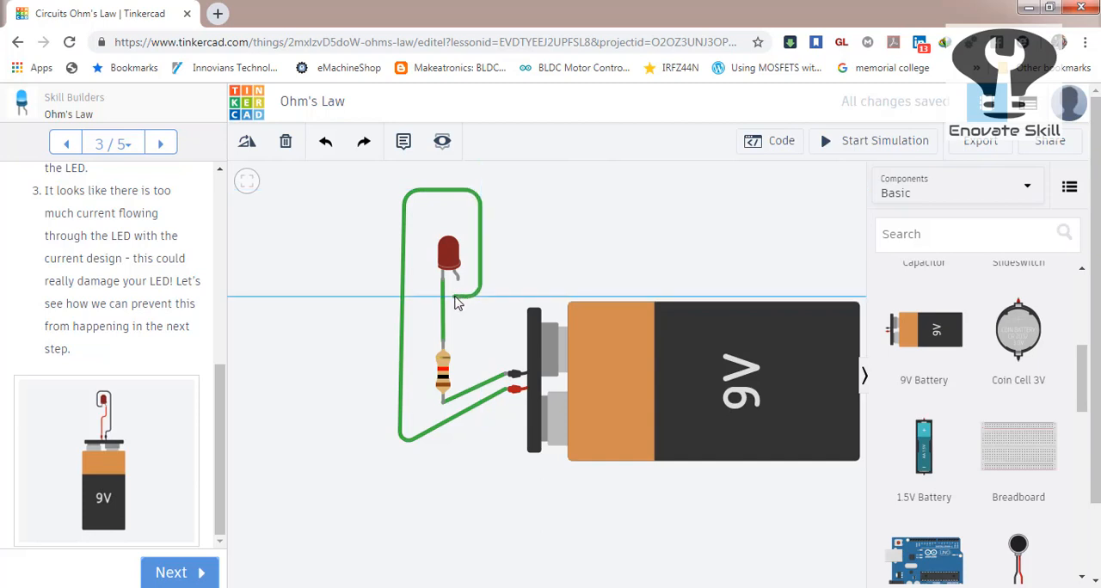
click(458, 282)
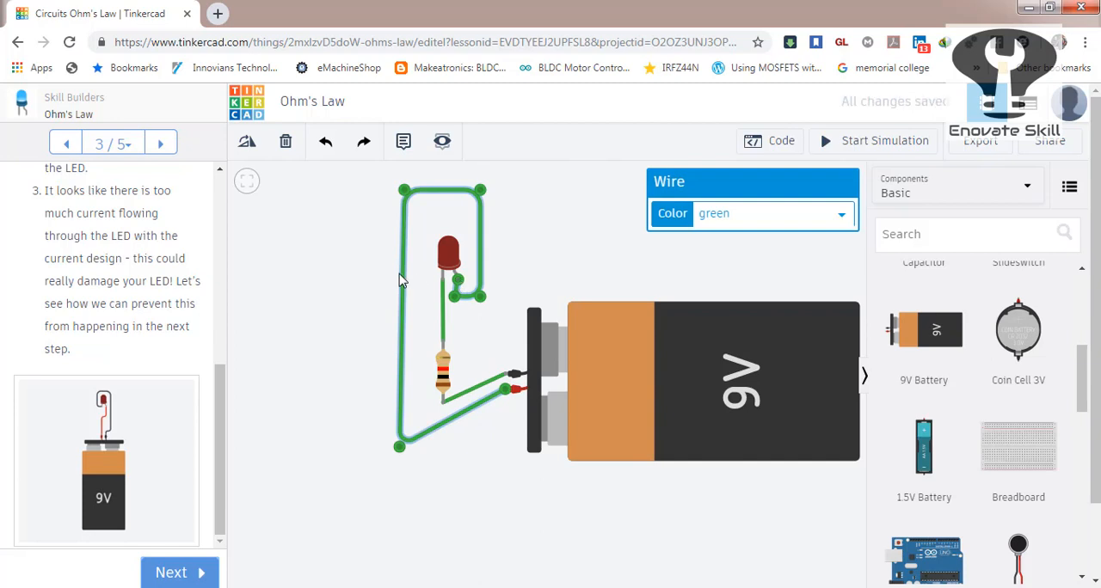
click(418, 284)
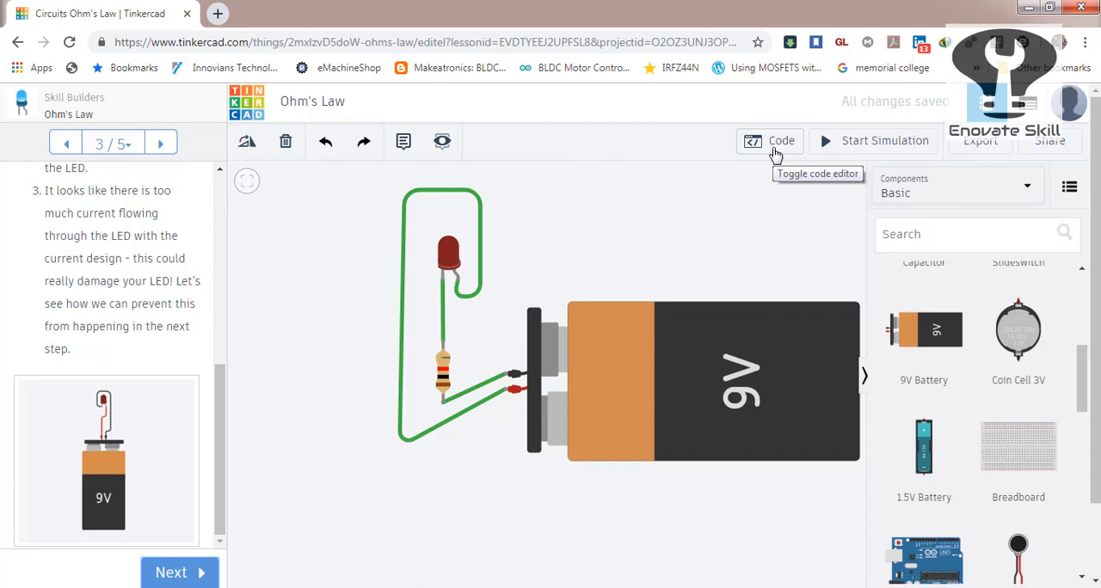
View the circuit's export options and its sharing options, closing each dialog without downloading or inviting anyone.
click(980, 148)
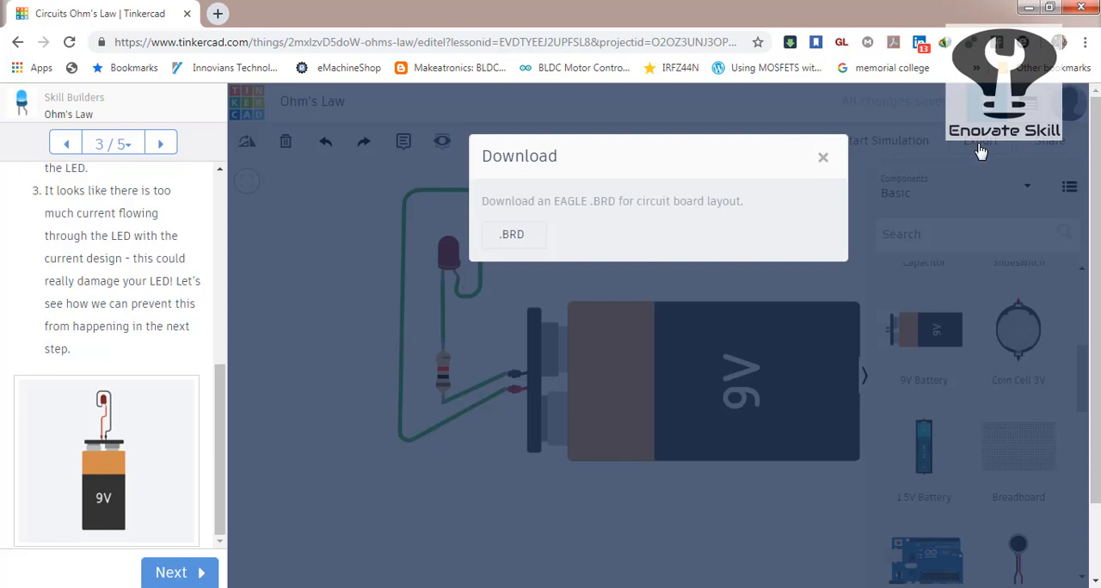
click(824, 161)
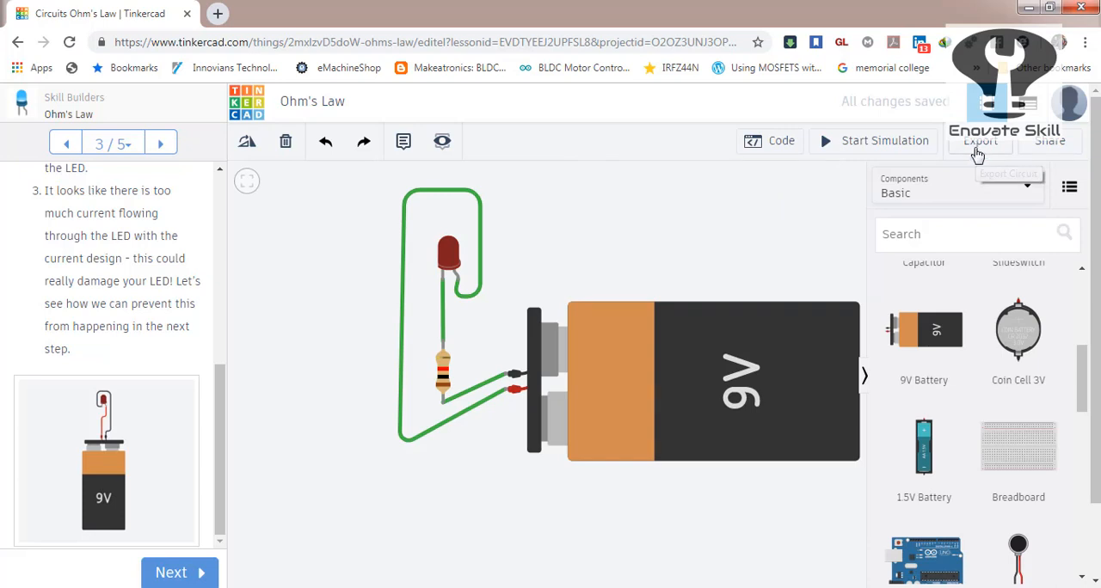
click(1050, 141)
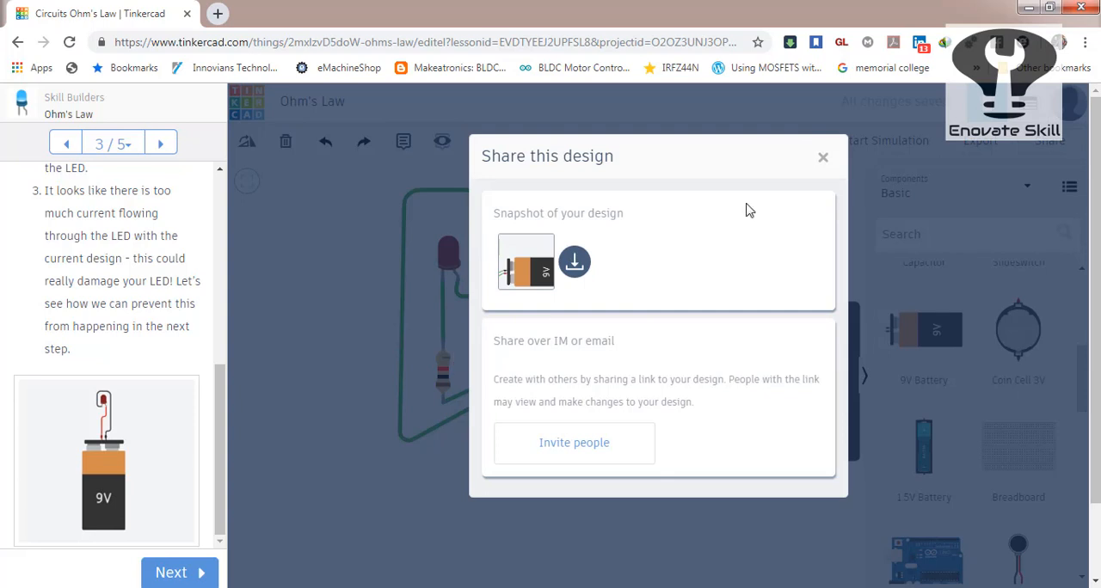
click(825, 161)
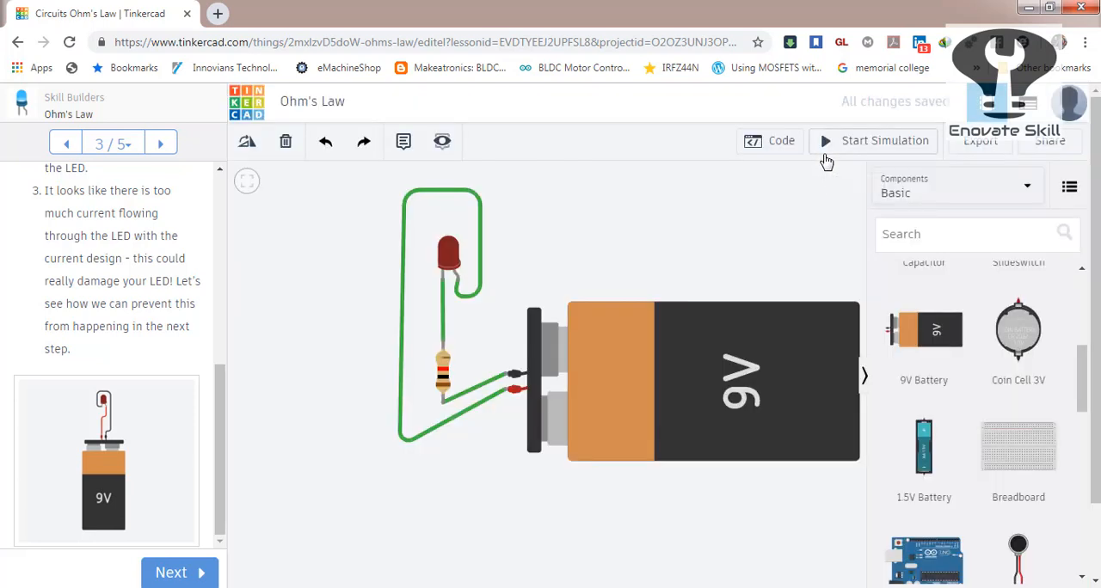
Run and stop the circuit simulation, and go back to the lesson's Overview page to read the Ohm's Law formula.
click(874, 147)
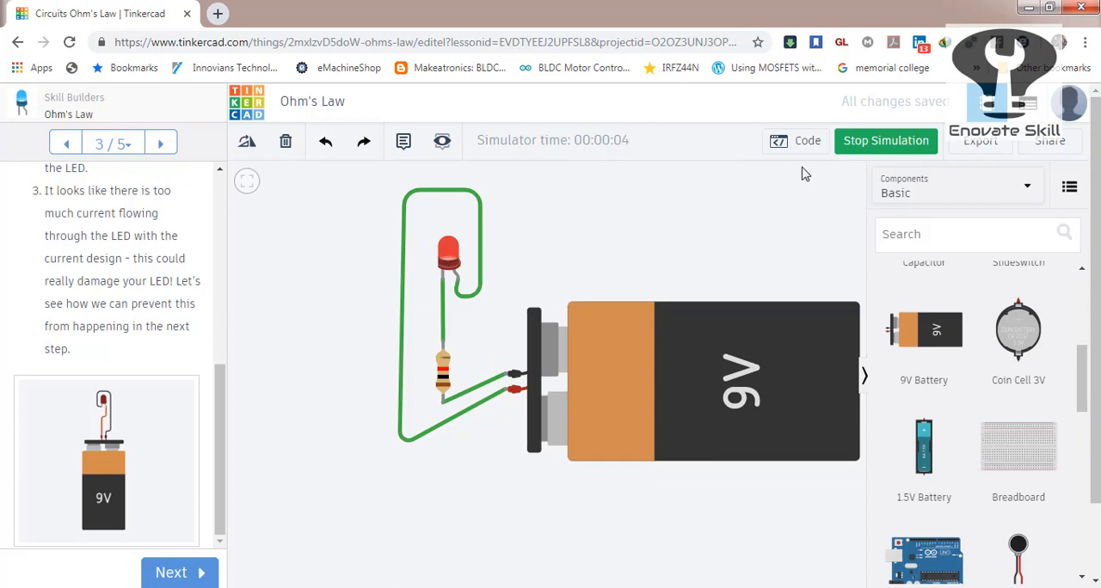
click(841, 146)
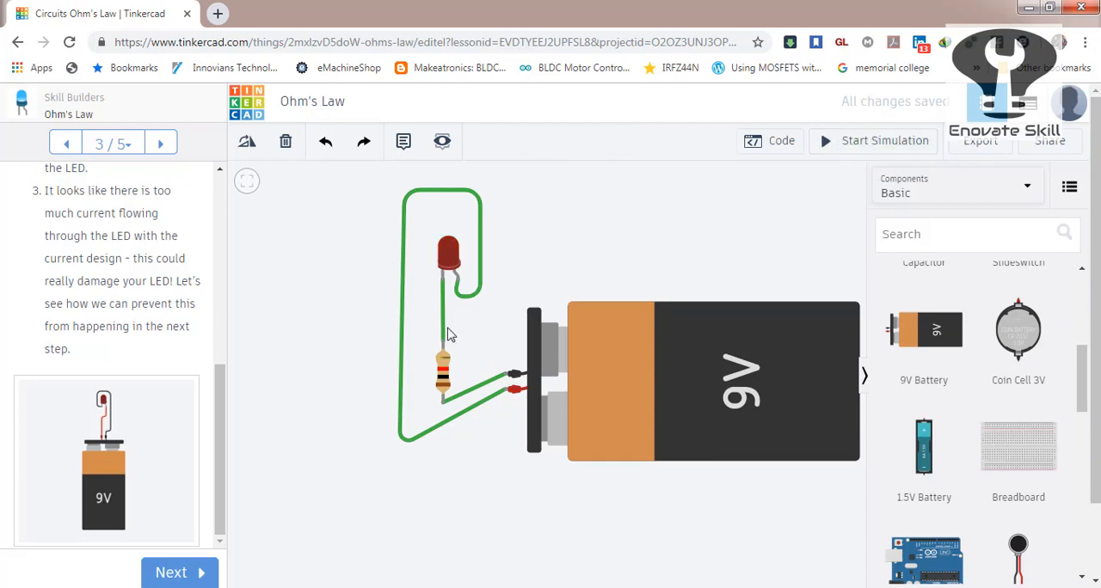
click(441, 368)
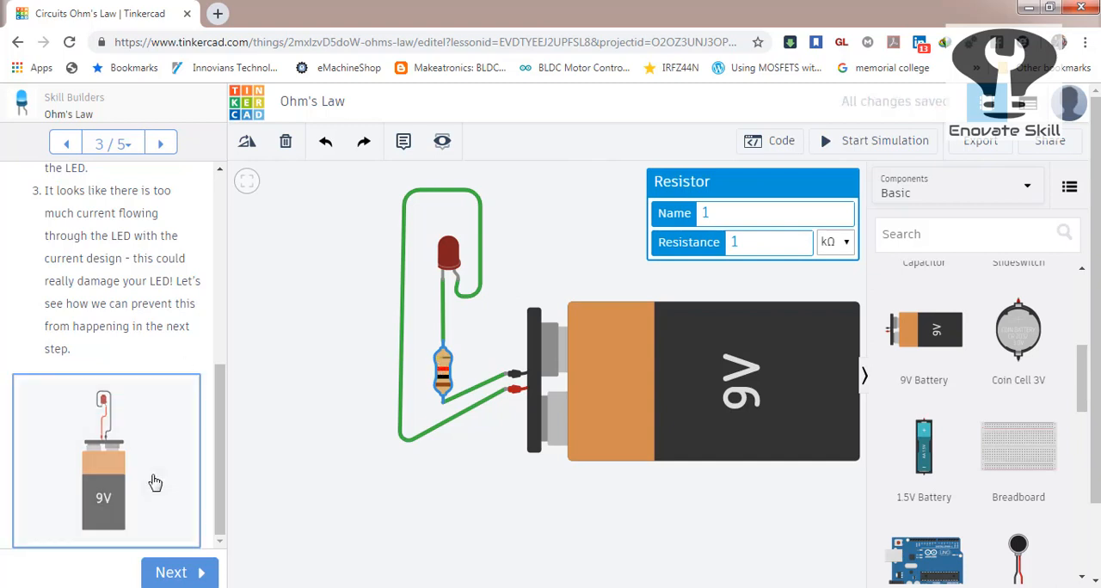
click(66, 145)
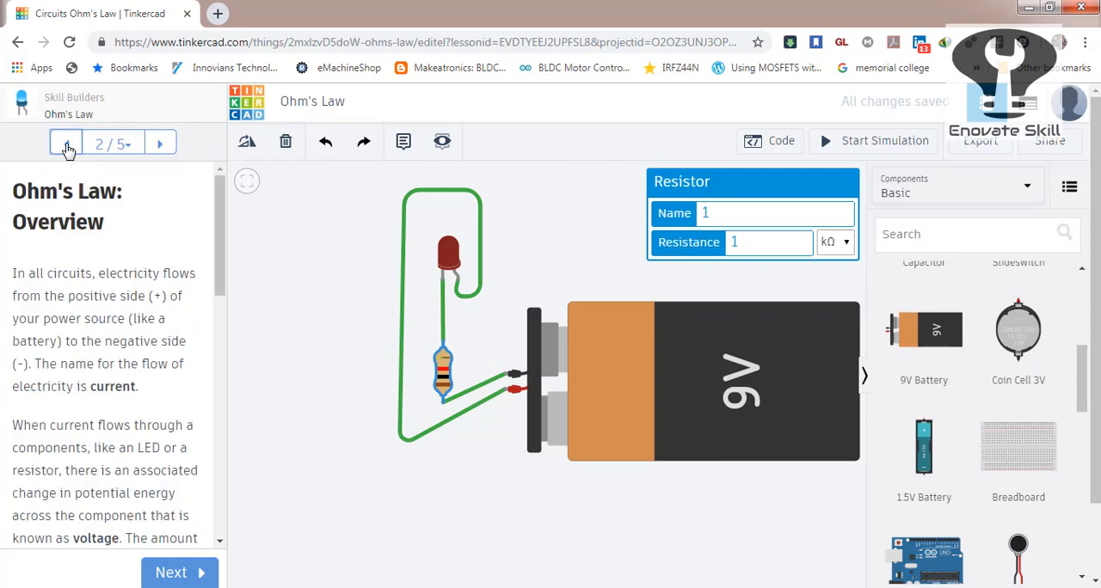
drag(220, 225, 219, 454)
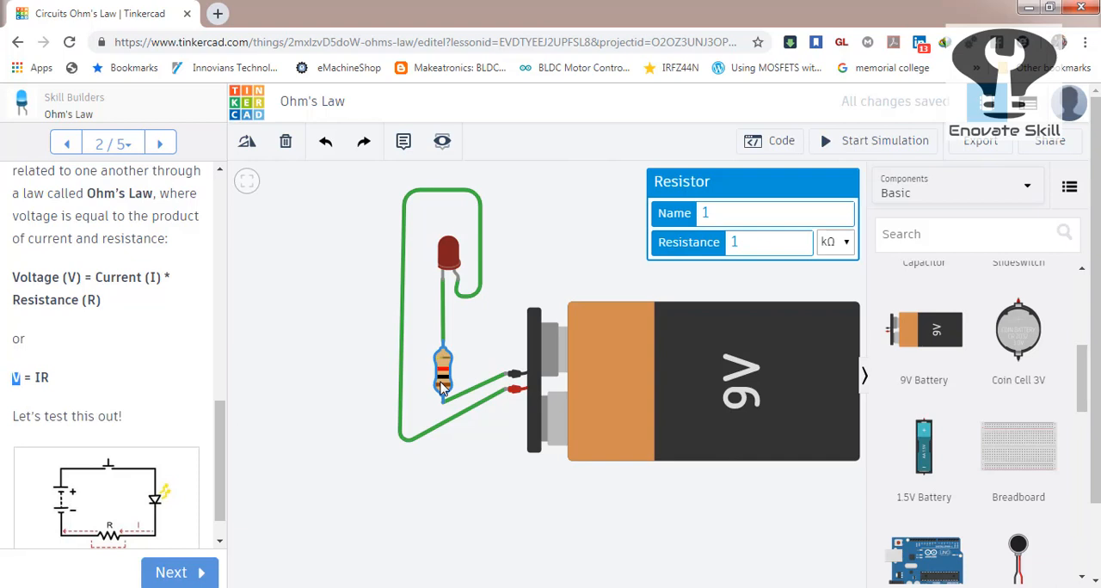
Set the resistor's resistance to 330 Ω.
double_click(737, 243)
text(330)
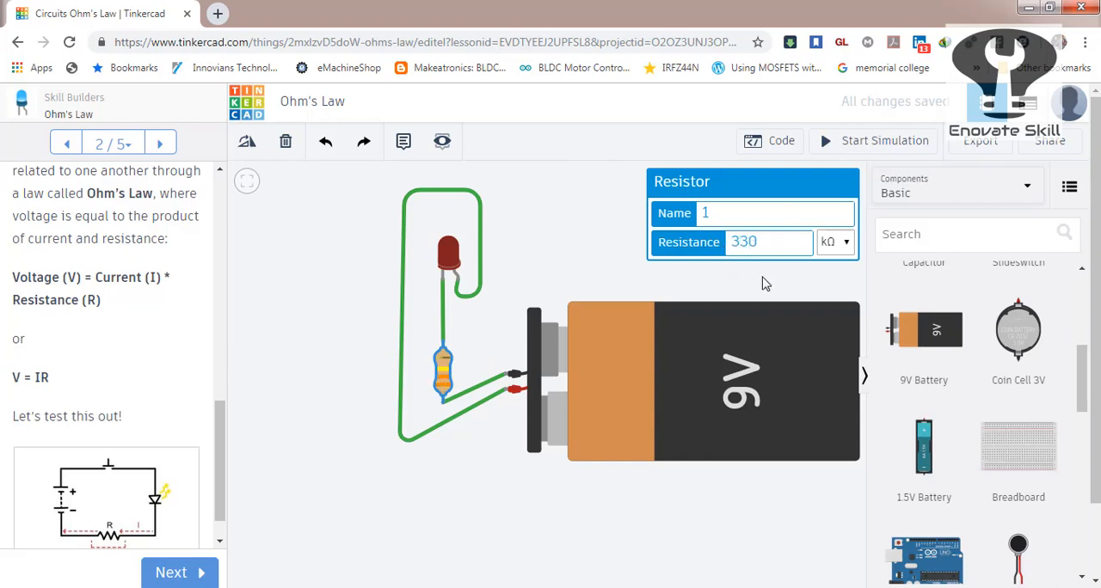
click(861, 237)
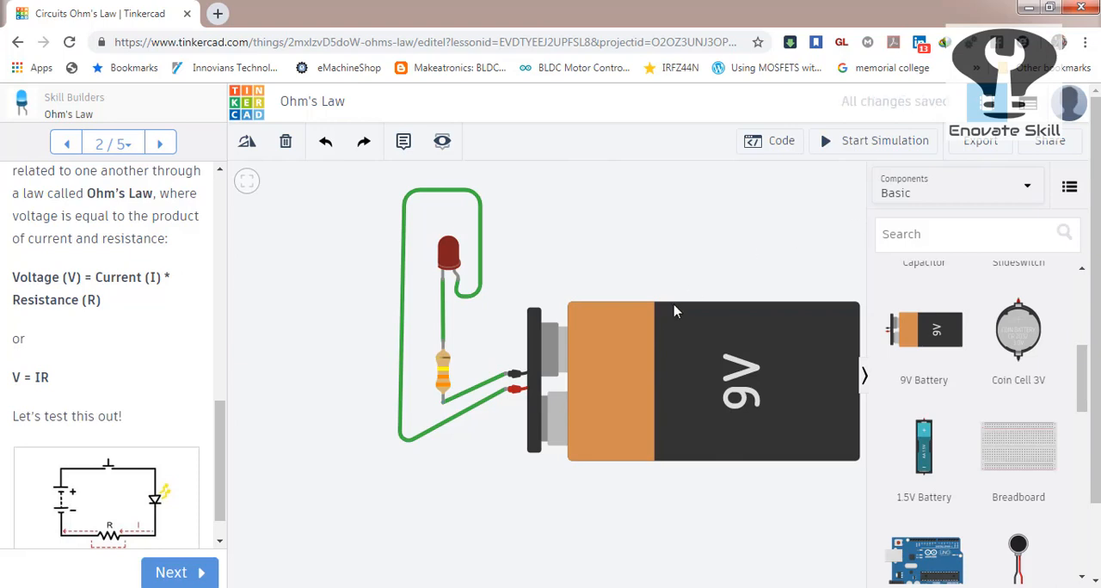
click(443, 374)
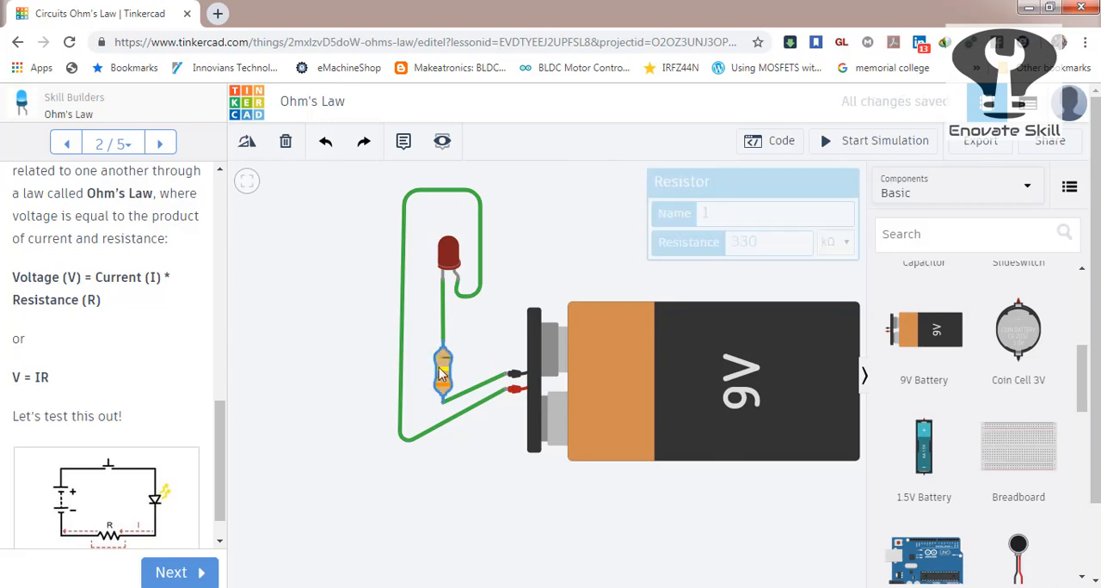
click(832, 242)
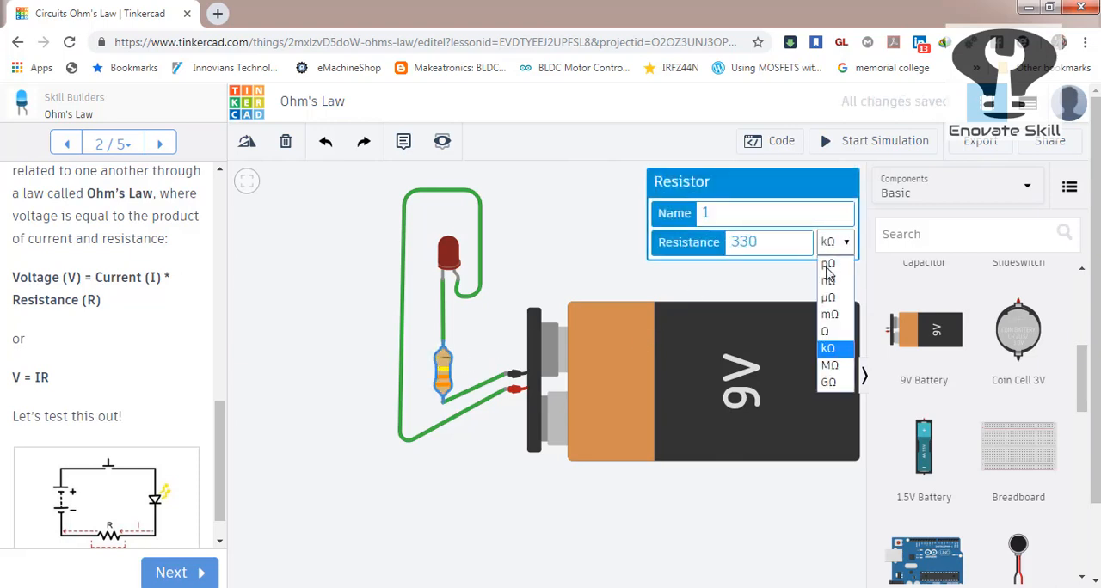
click(825, 332)
click(590, 247)
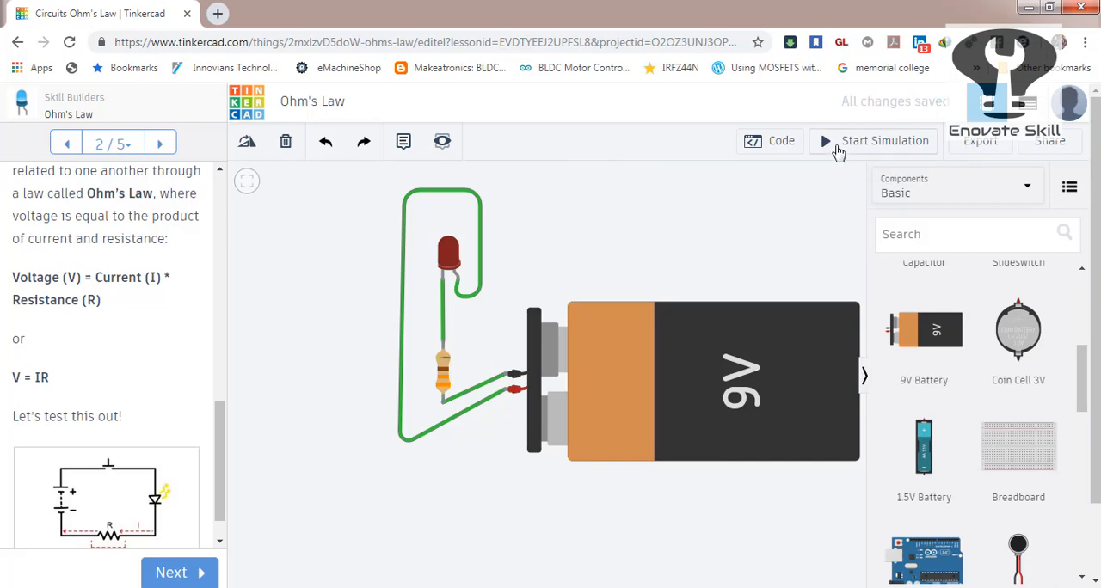
Simulate the circuit with the 330 Ω resistor, read the LED's current warning and stop the simulation.
click(838, 150)
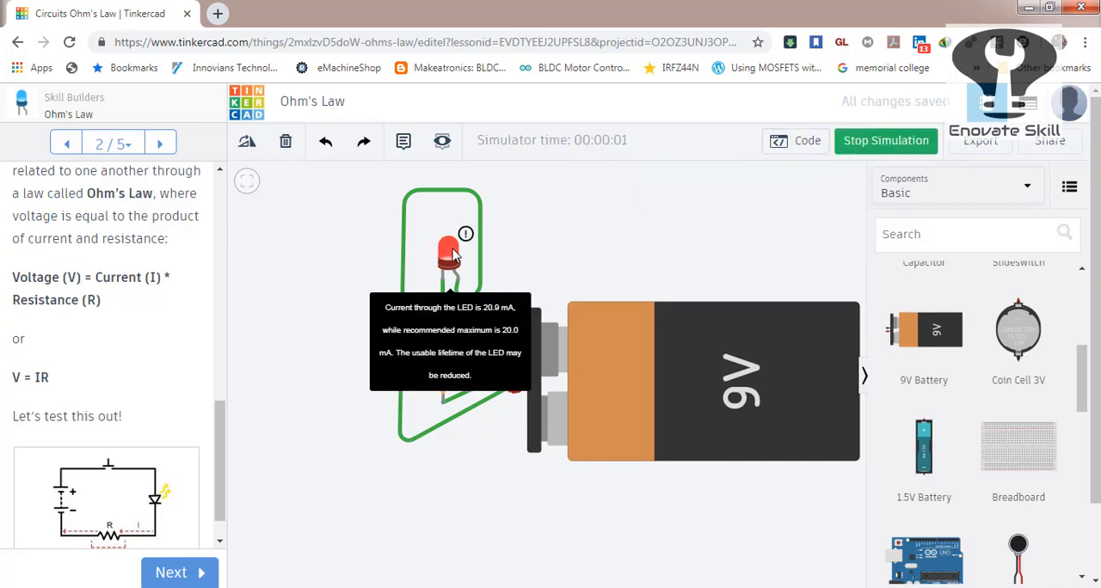
mouse_move(444, 259)
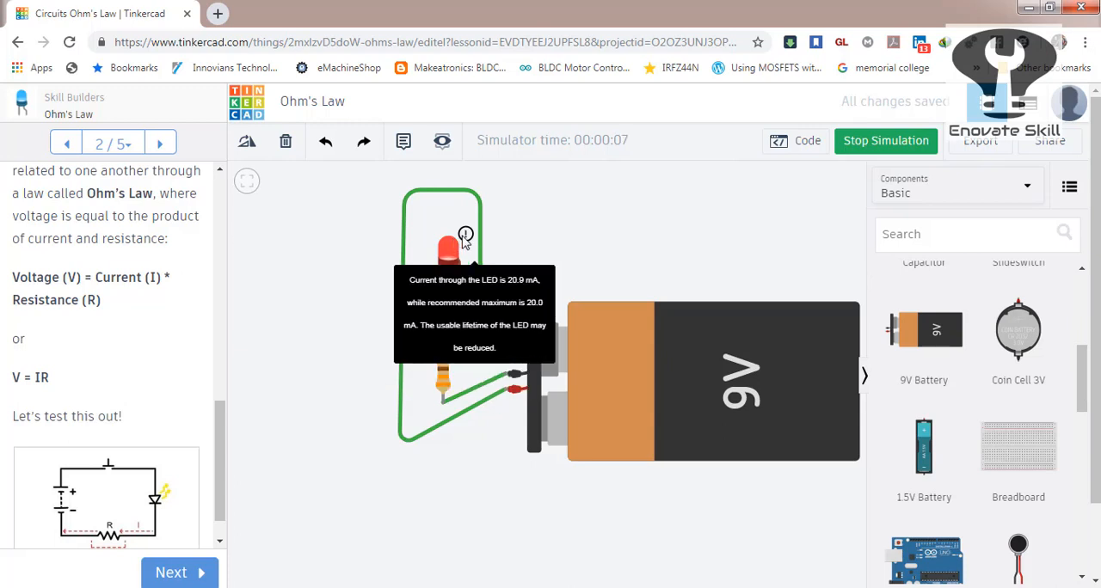
click(878, 146)
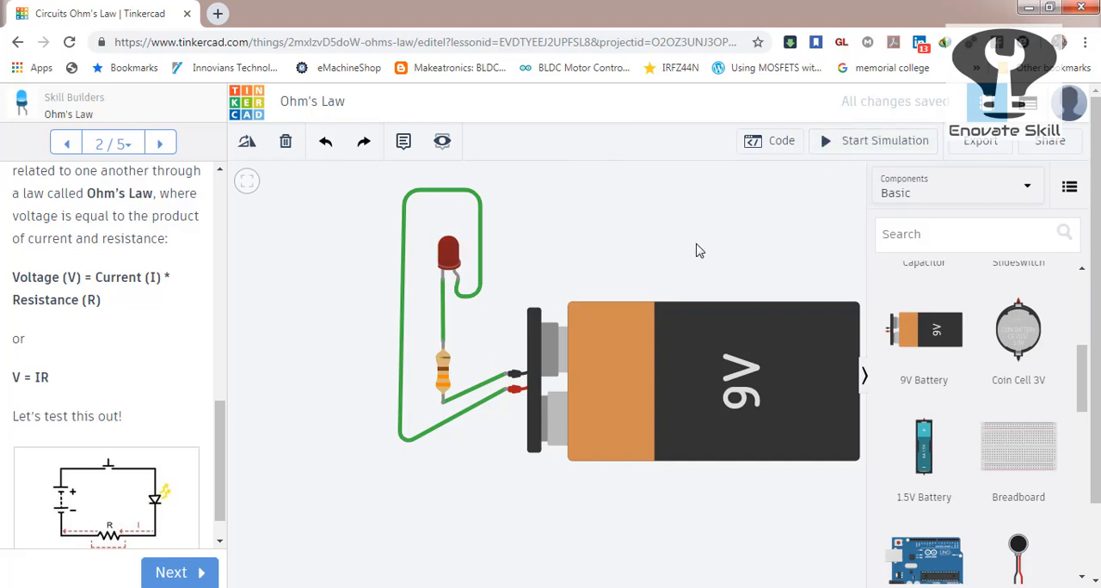
Set the resistor's resistance to 430 Ω.
click(441, 365)
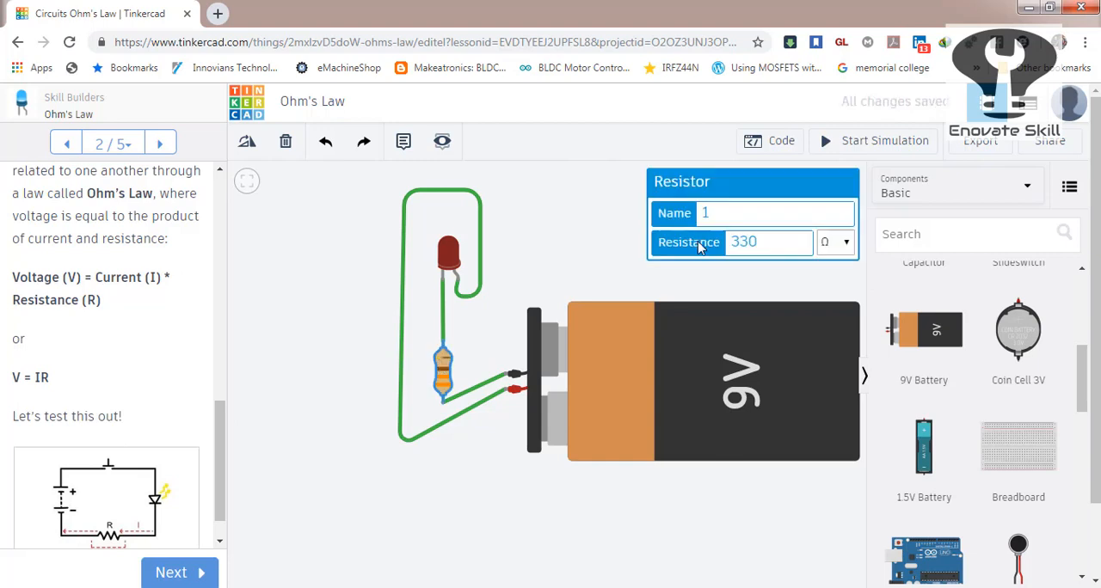
click(740, 241)
double_click(740, 241)
text(430)
Simulate the circuit with the 430 Ω resistor, check the LED for a current warning and stop the simulation.
click(869, 145)
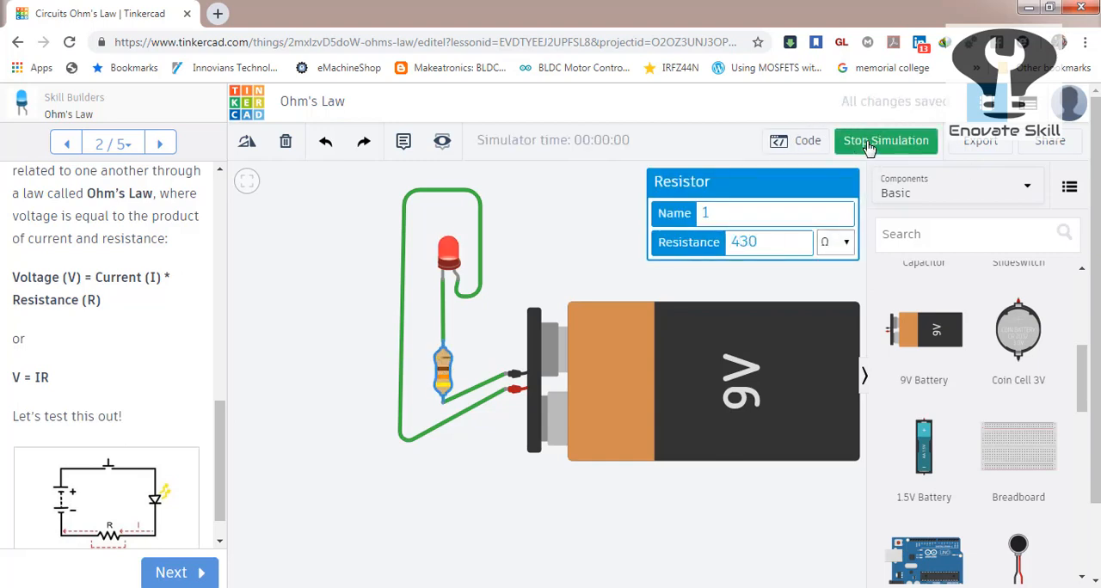
click(448, 260)
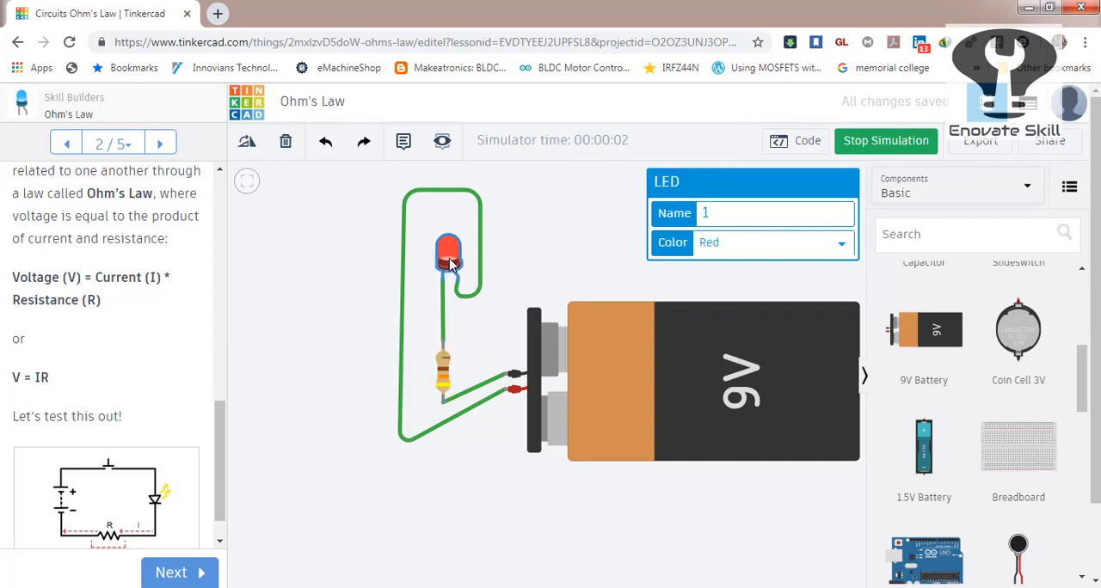
click(581, 247)
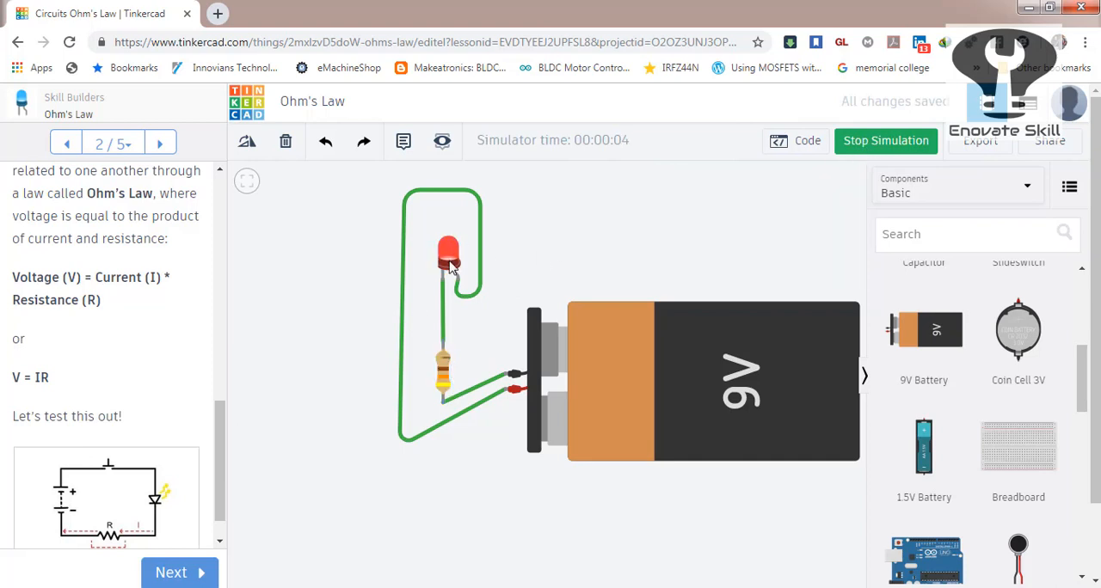
click(450, 260)
click(541, 224)
click(452, 253)
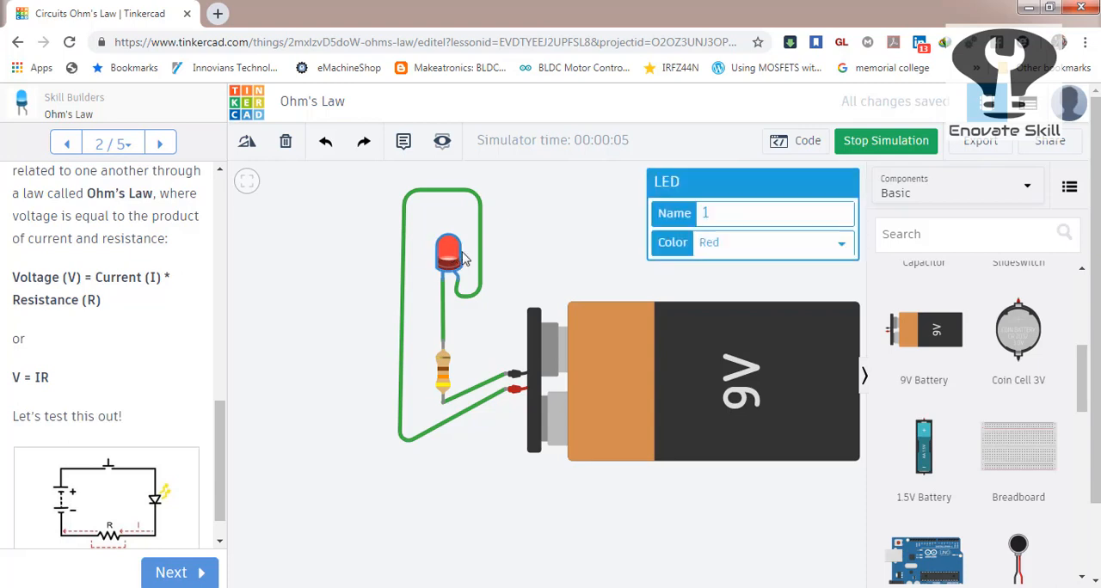
click(516, 243)
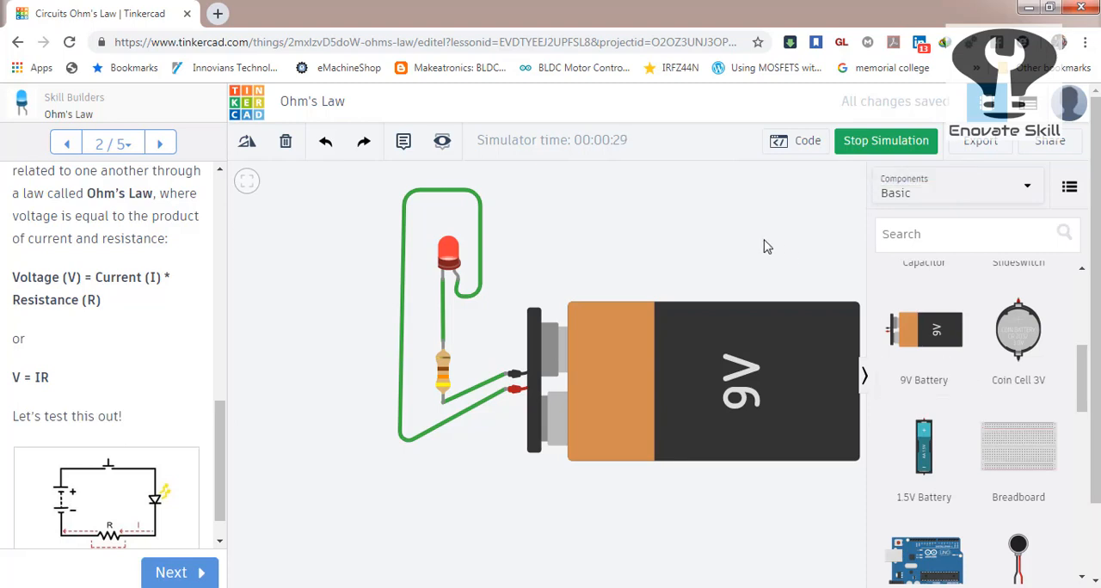
click(876, 147)
Place a 3V coin cell, a second 9V battery, a 1.5V battery and a vibration motor around the circuit.
drag(1016, 313, 705, 227)
drag(956, 375, 716, 497)
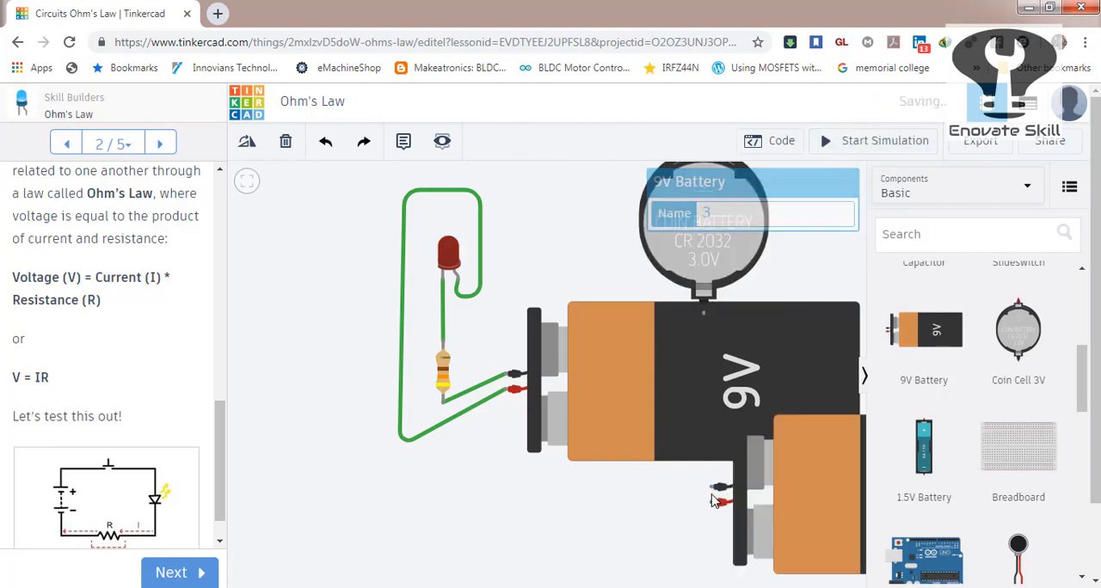
click(471, 511)
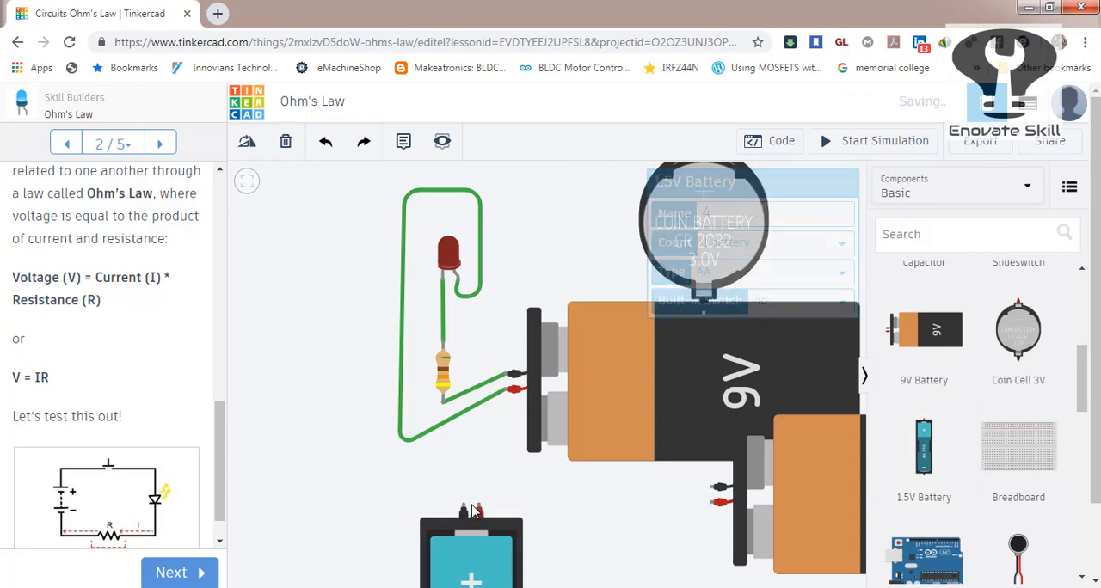
click(1023, 553)
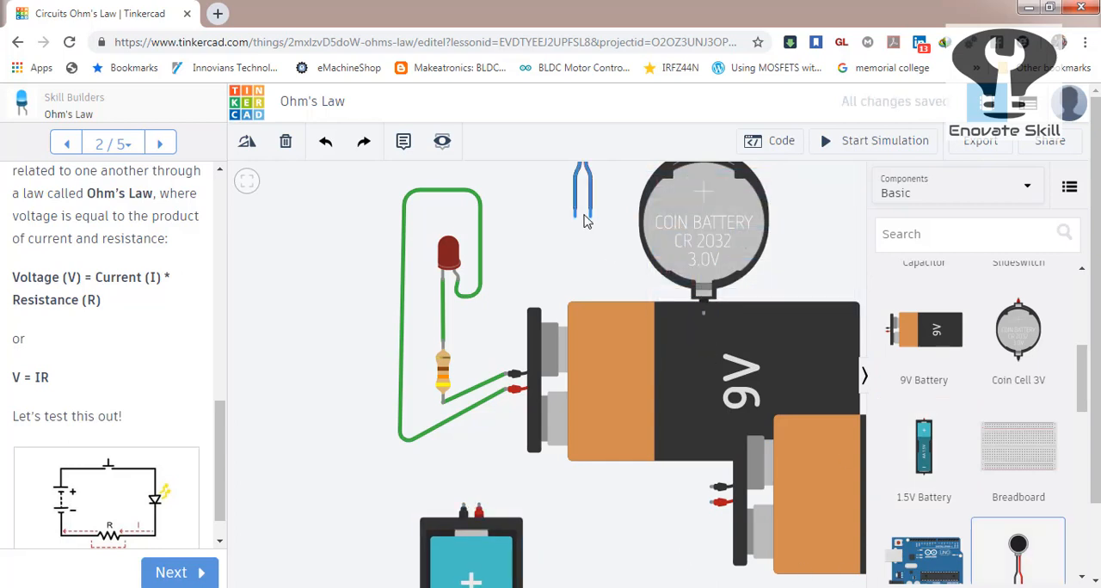
click(565, 264)
Undo the placement of the extra batteries and the vibration motor.
key(ctrl+z)
key(ctrl+z)
key(ctrl+z)
key(ctrl+z)
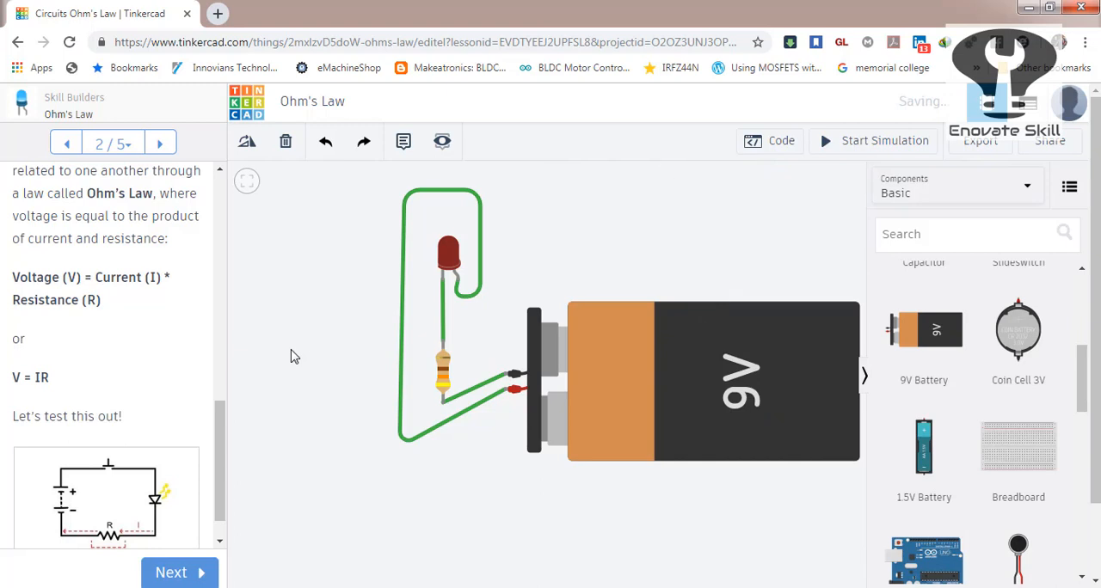
Undo the bent wire, the straight wire and the battery move, and redo them to restore the bent wire around the LED.
key(ctrl+z)
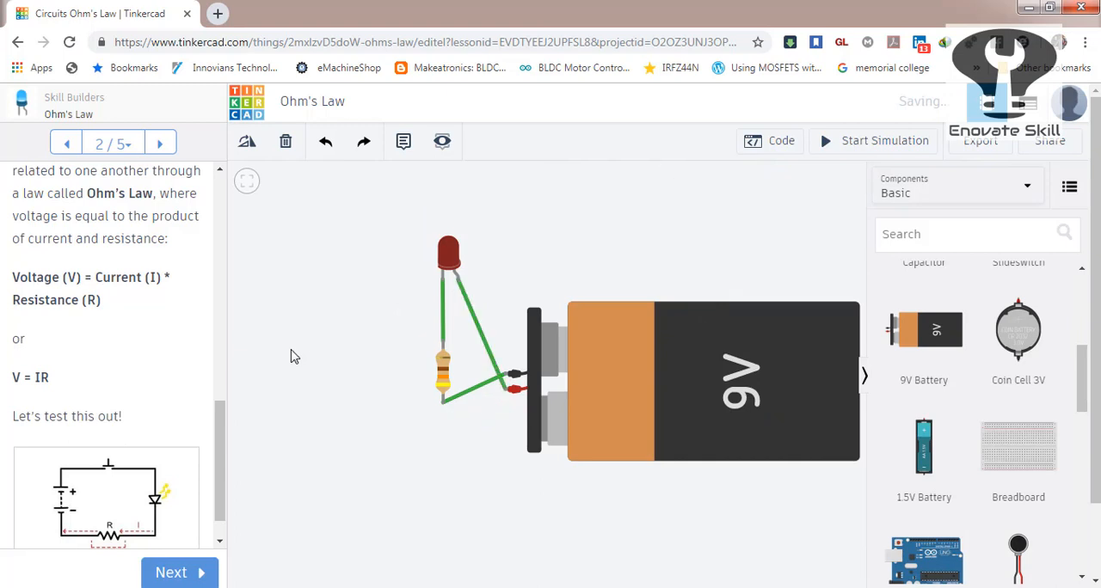
key(ctrl+z)
key(ctrl+z)
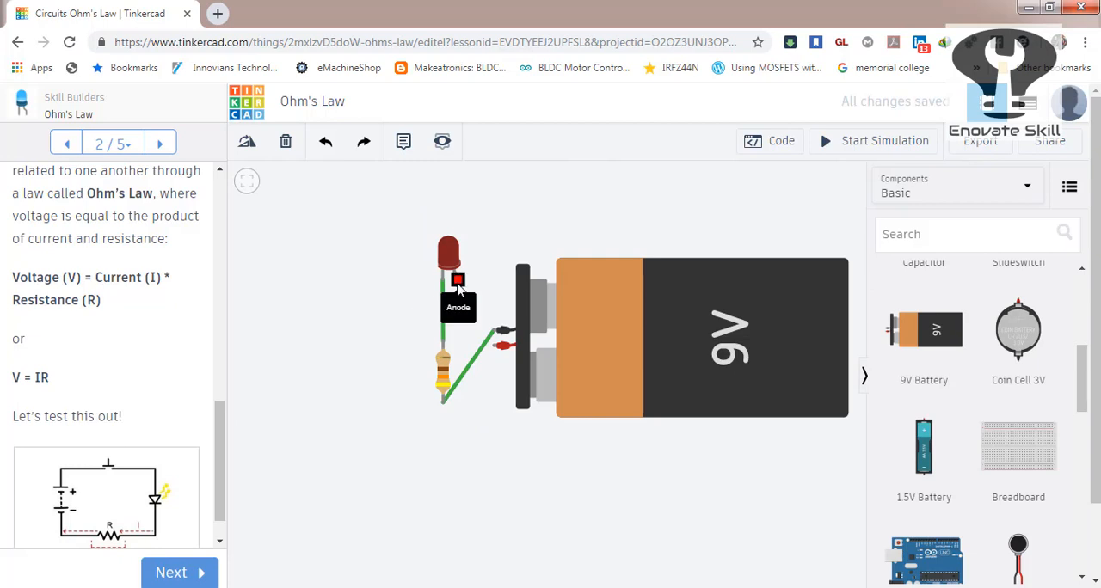
key(ctrl+y)
key(ctrl+y)
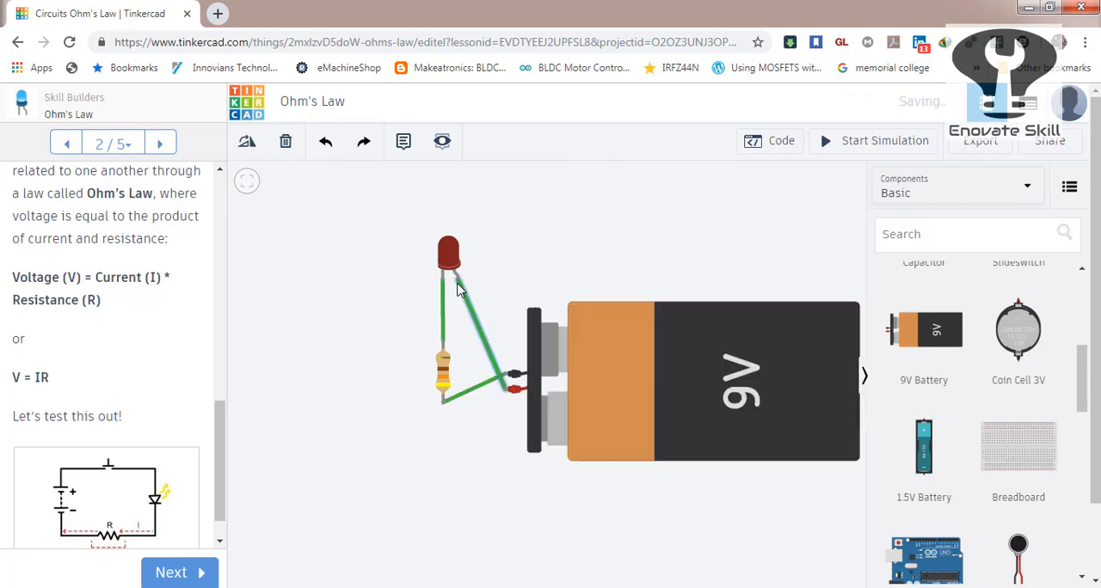
key(ctrl+y)
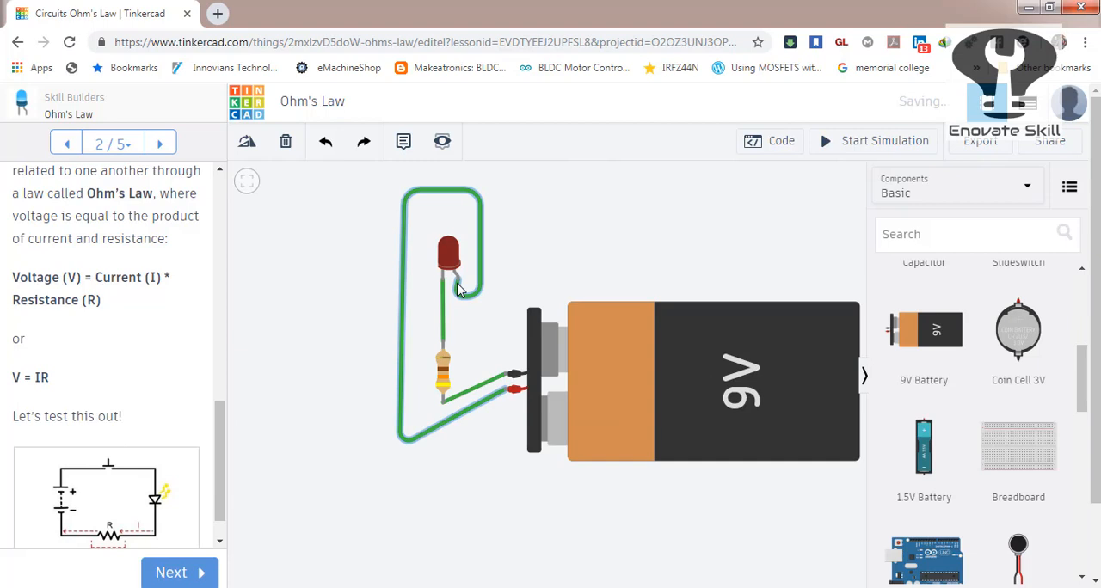
click(605, 276)
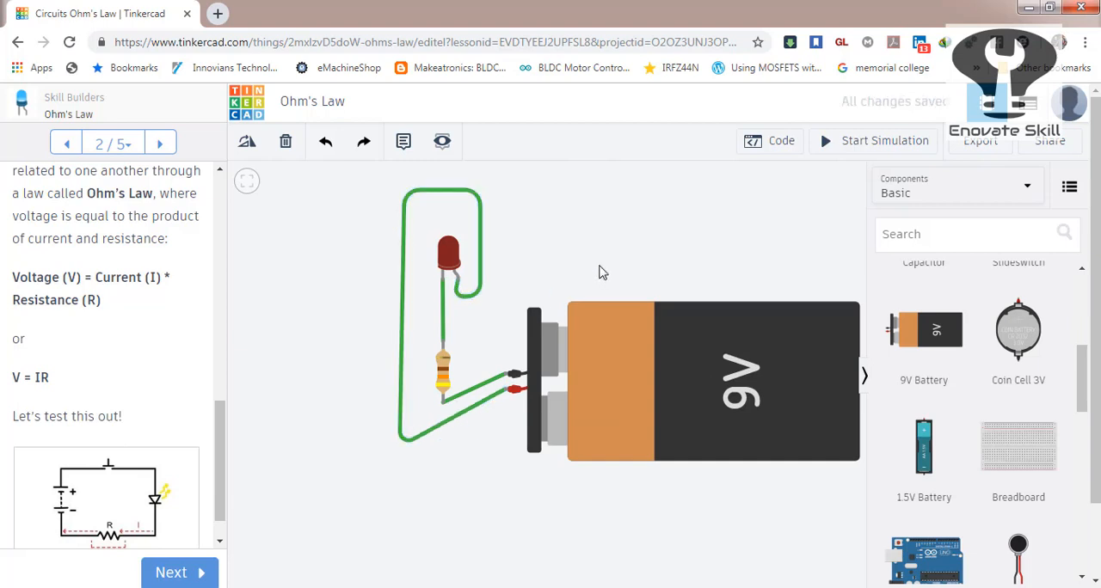
Leave the circuit editor for the dashboard and browse the completed lessons.
click(249, 107)
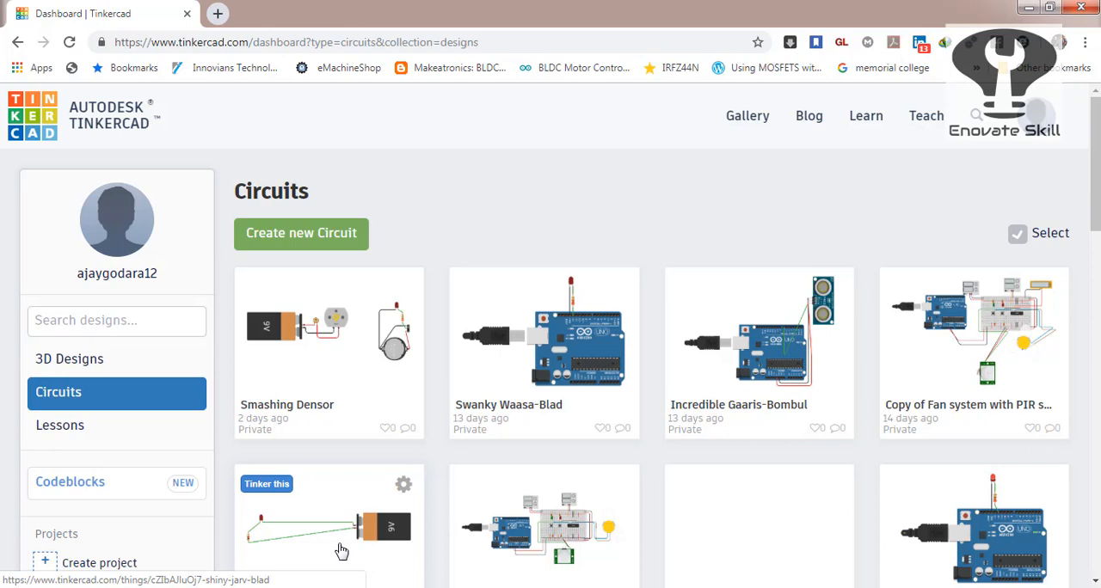
click(43, 428)
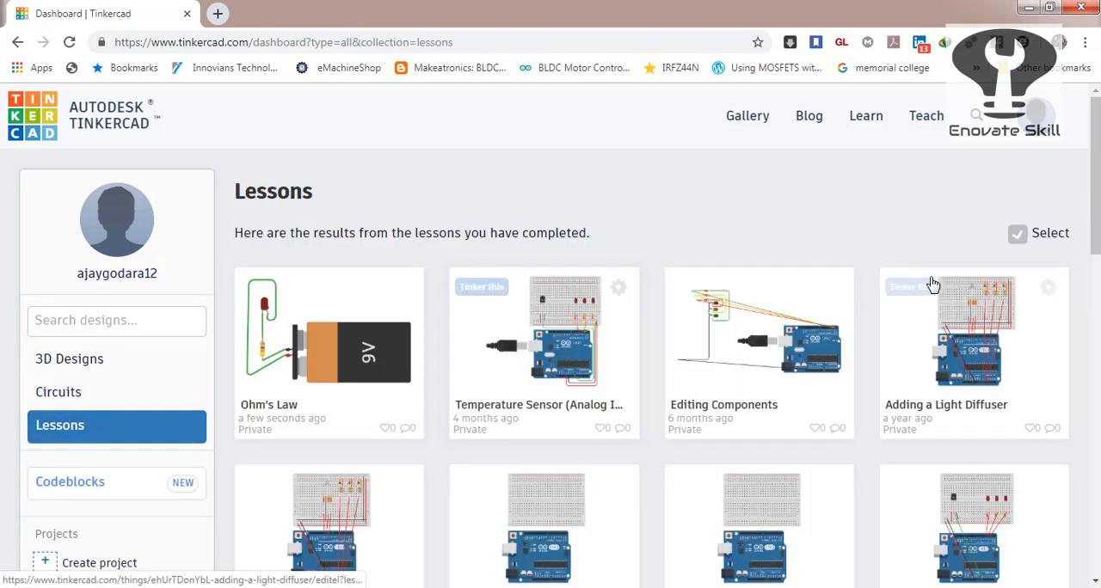
mouse_move(1094, 140)
mouse_down()
mouse_move(1094, 284)
mouse_move(1094, 146)
mouse_up()
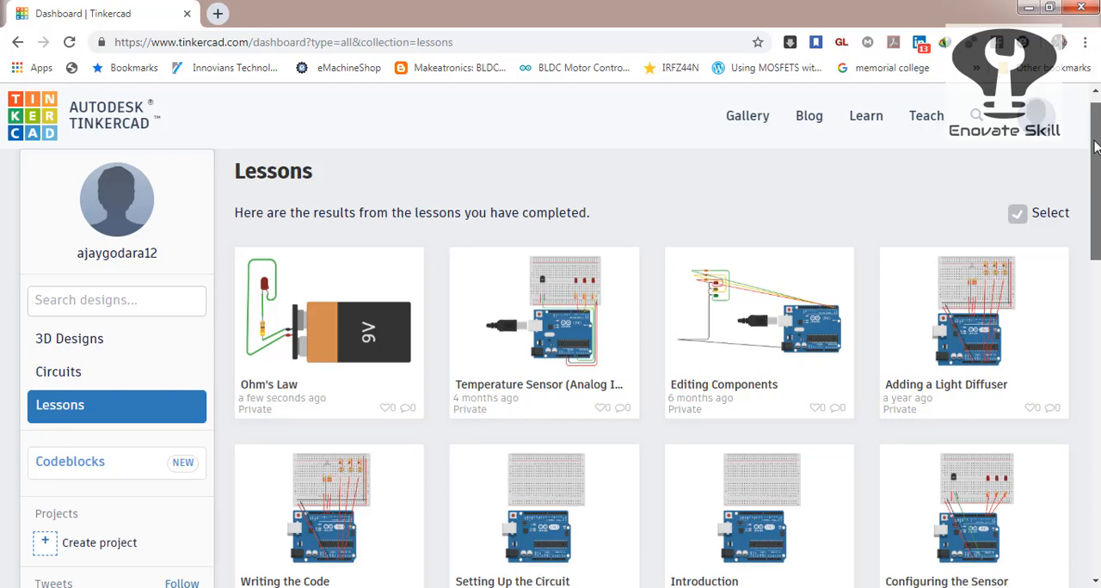
Open the completed Series and Parallel Circuits lesson for editing and return to its introduction page.
drag(1094, 148, 1093, 305)
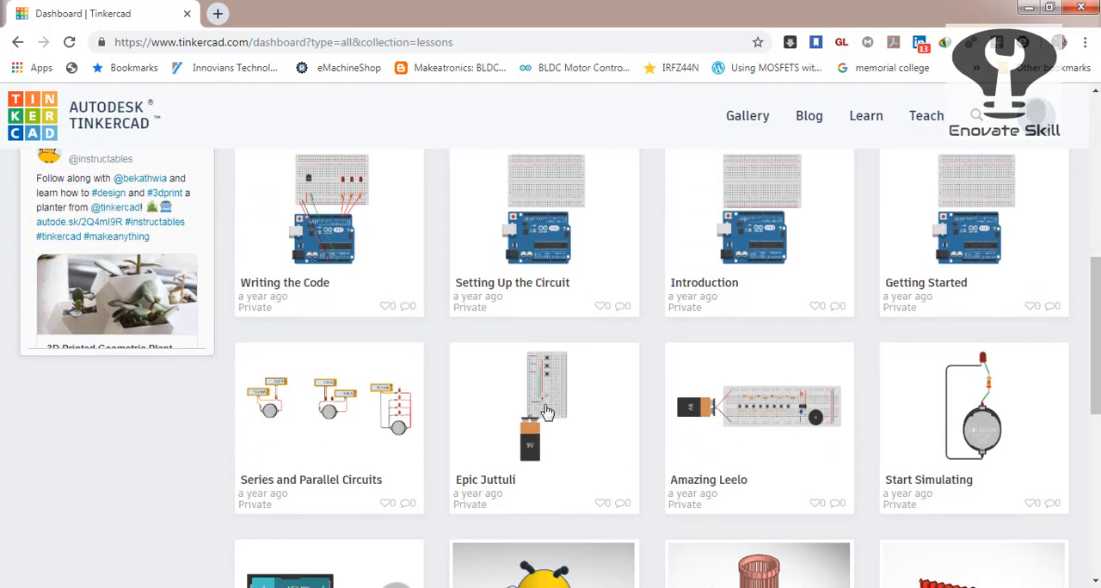
click(327, 451)
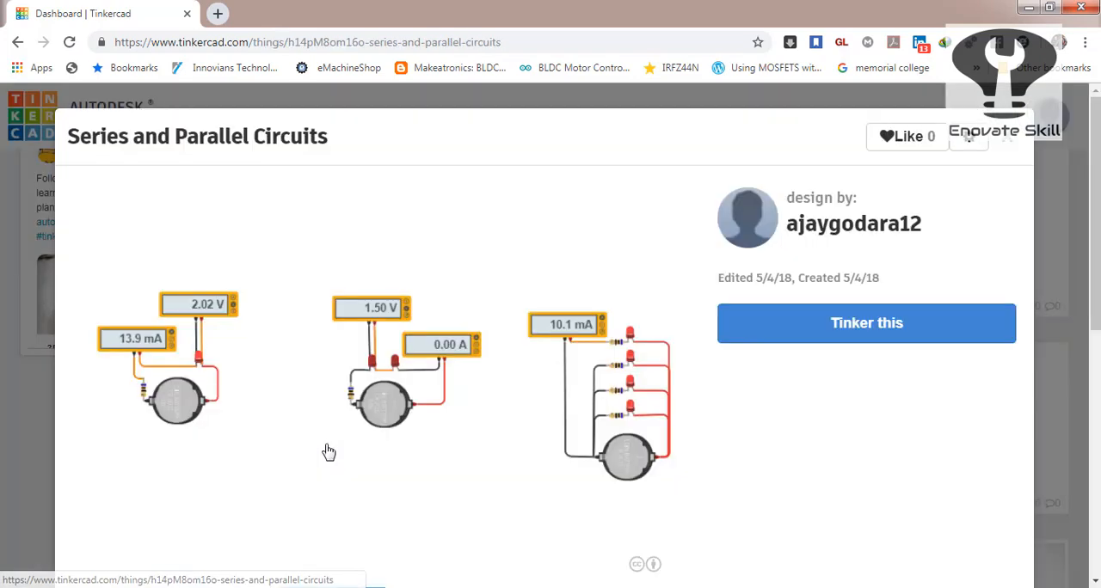
click(842, 336)
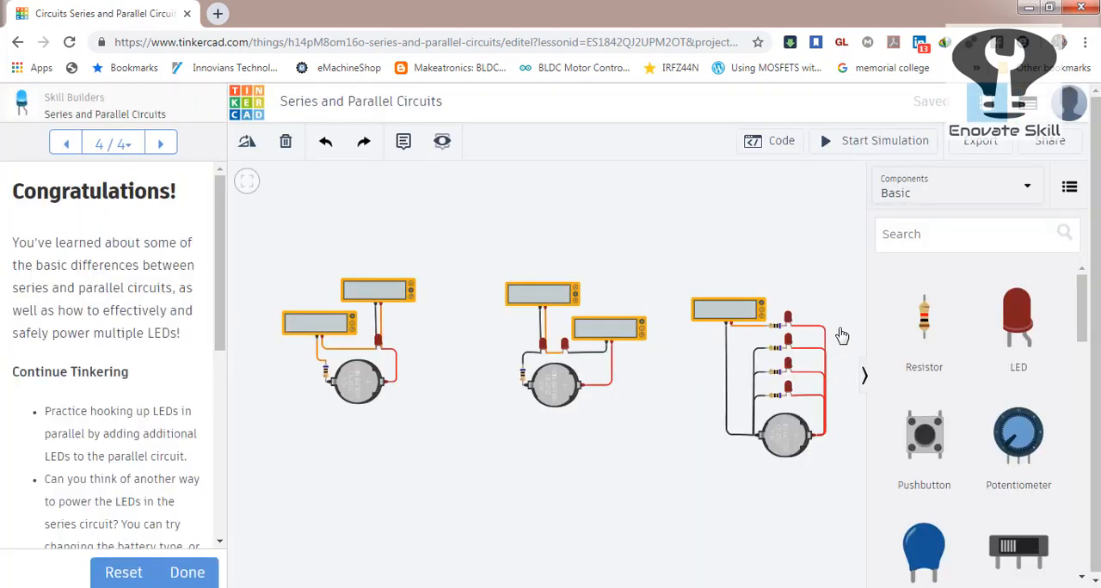
click(66, 144)
click(65, 143)
click(65, 143)
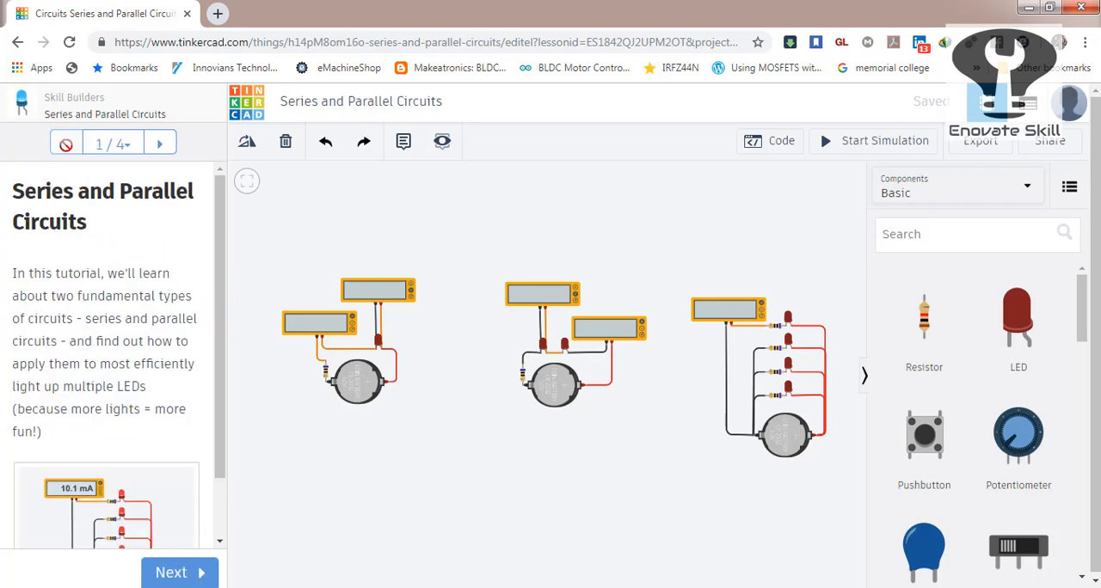
scroll(220, 284, down, 1)
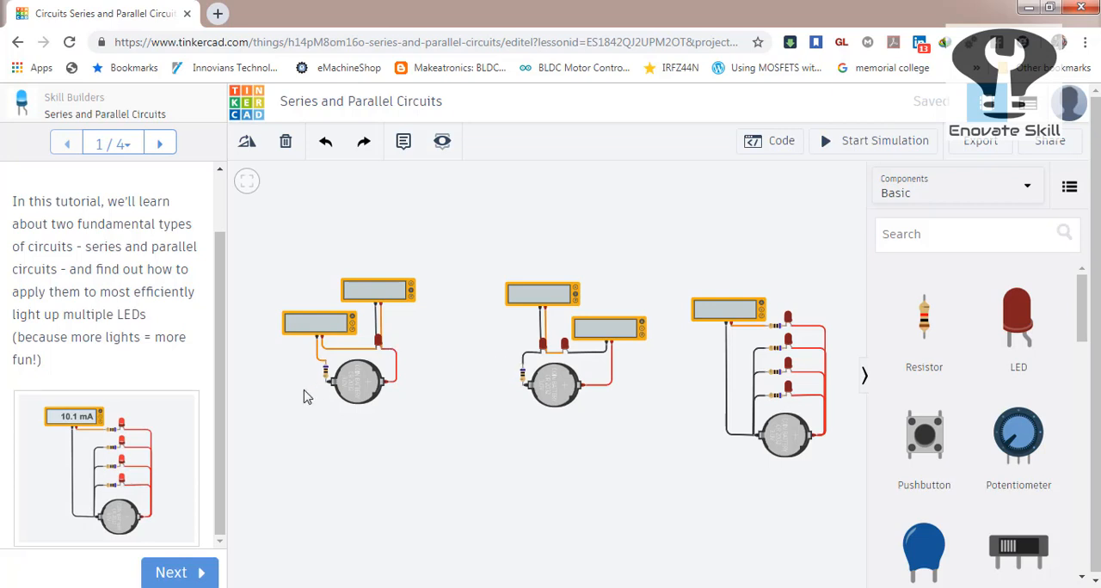
Simulate the three circuits, inspect the second LED and the resistor of the middle series circuit, and restart the simulation.
click(865, 143)
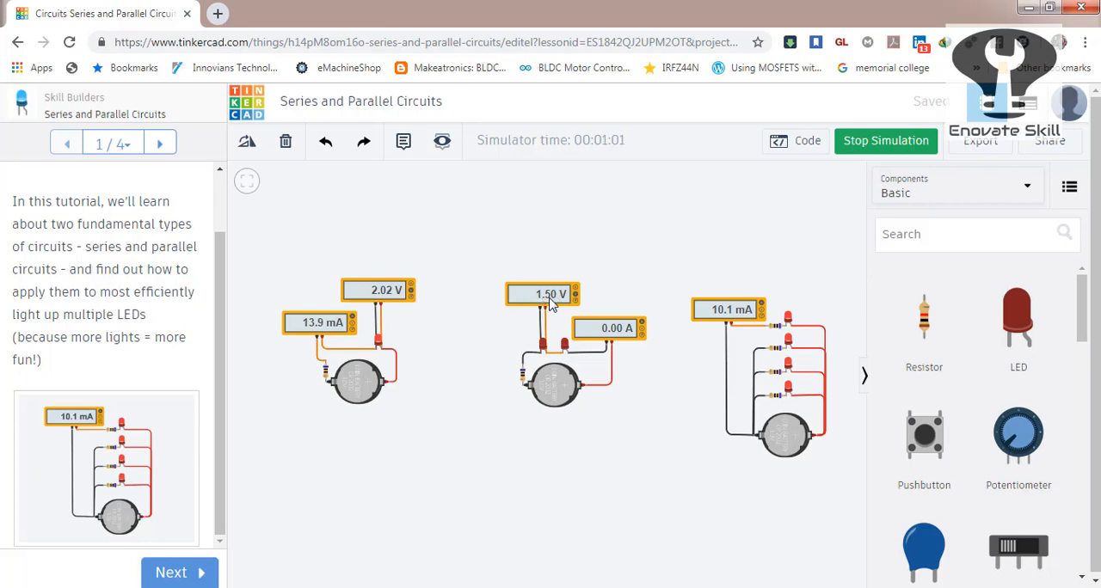
click(565, 346)
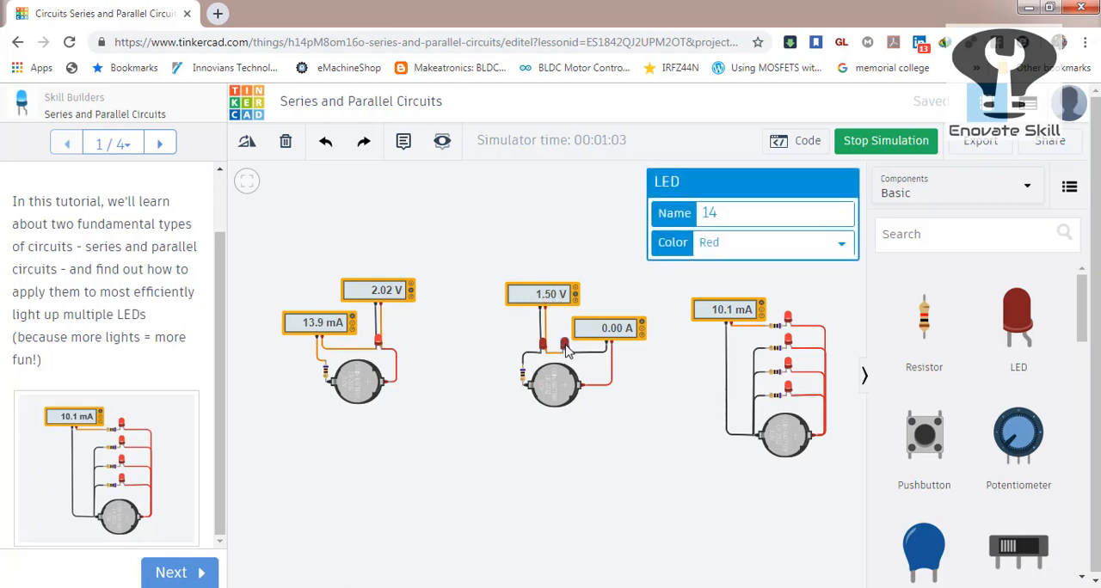
click(627, 418)
click(522, 376)
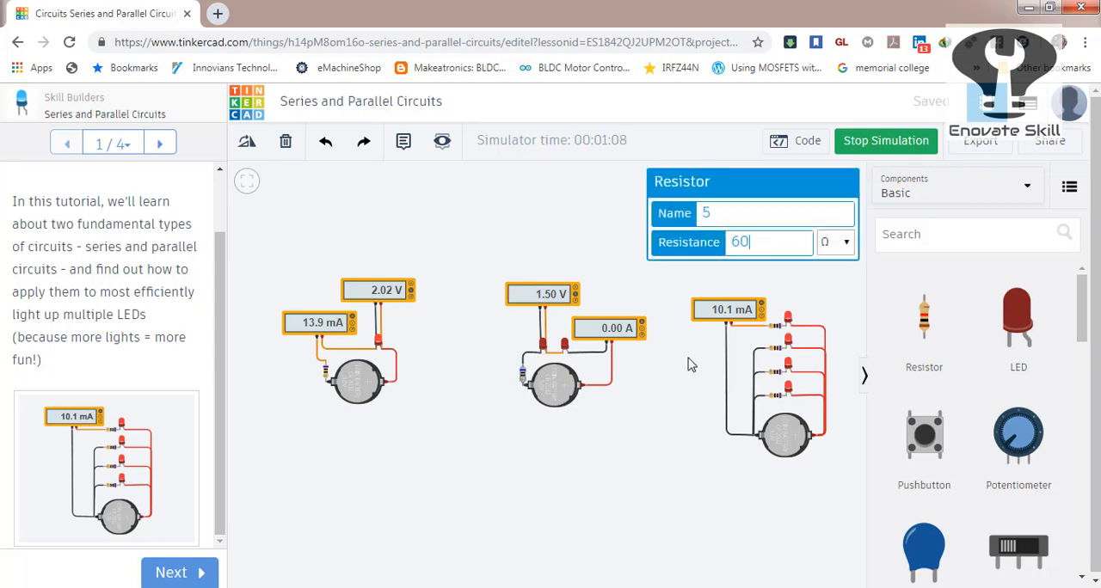
click(674, 393)
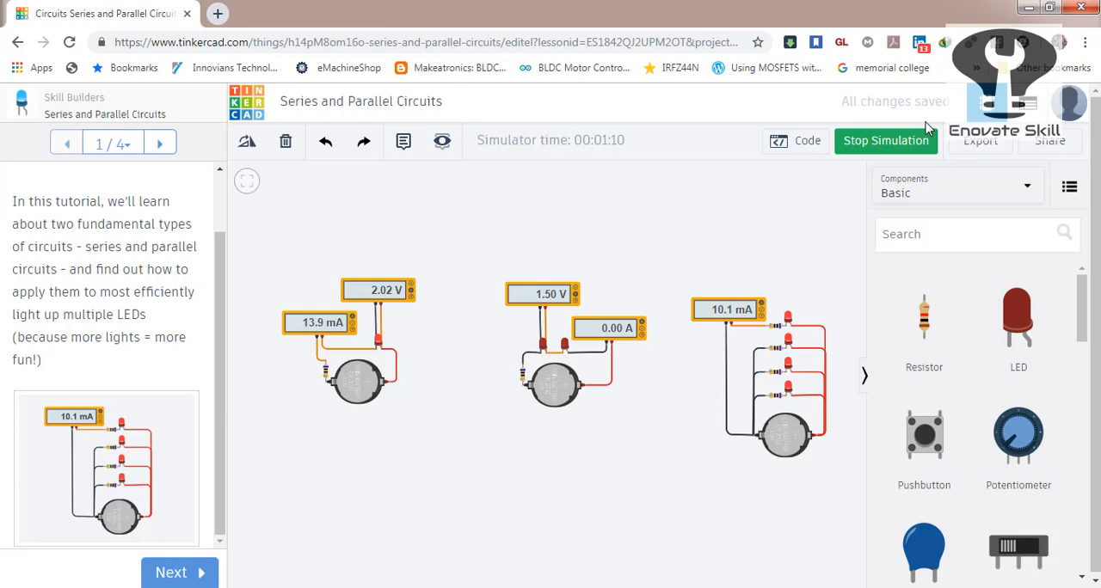
click(907, 142)
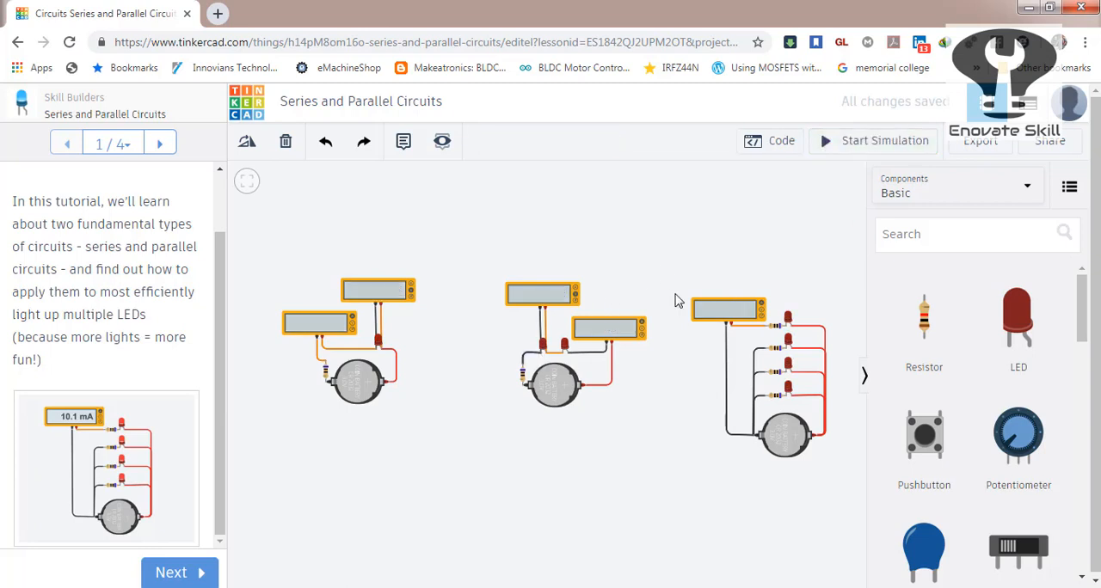
click(869, 151)
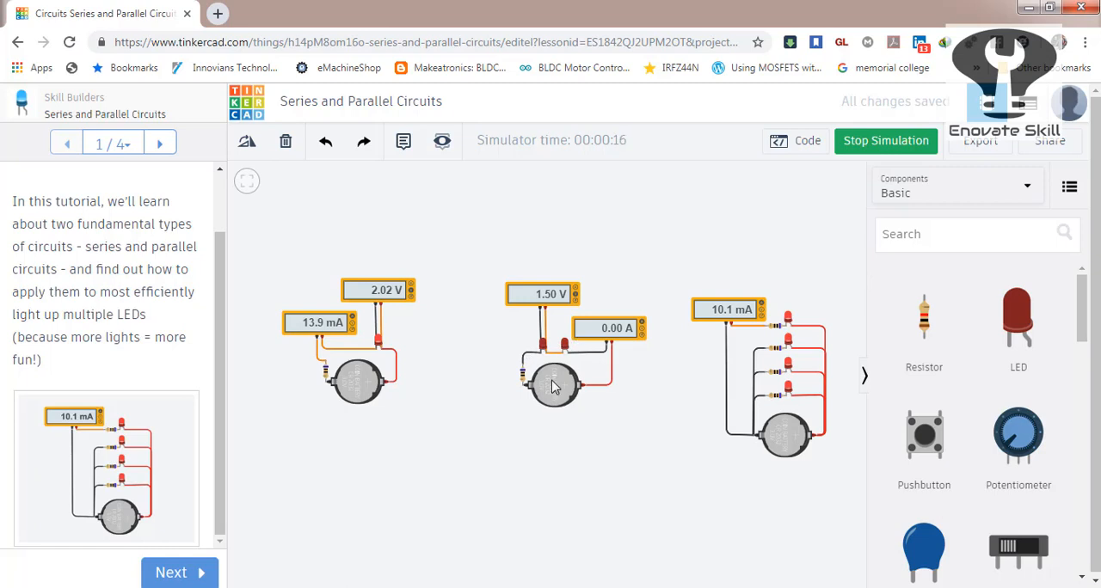
Place a 9V battery below the middle series circuit and delete that circuit's coin cell.
drag(1084, 298, 1080, 346)
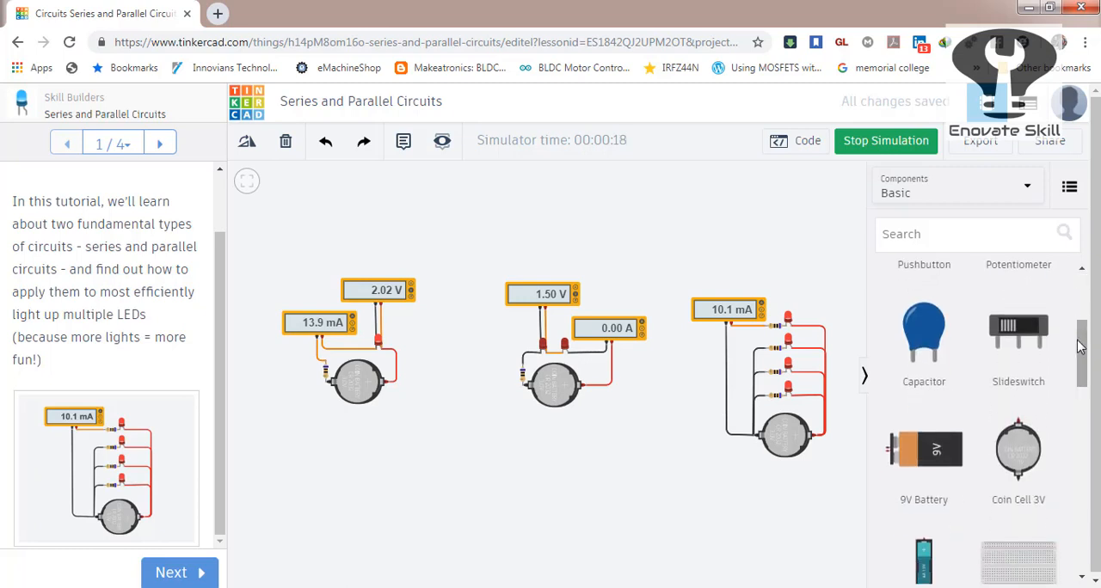
drag(927, 449, 583, 479)
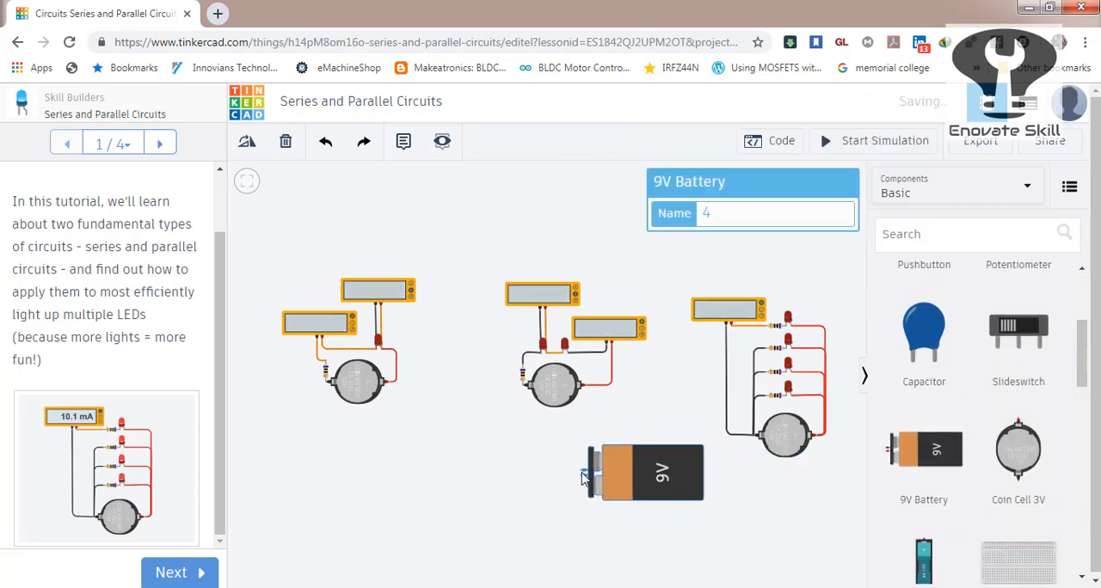
click(553, 390)
key(Delete)
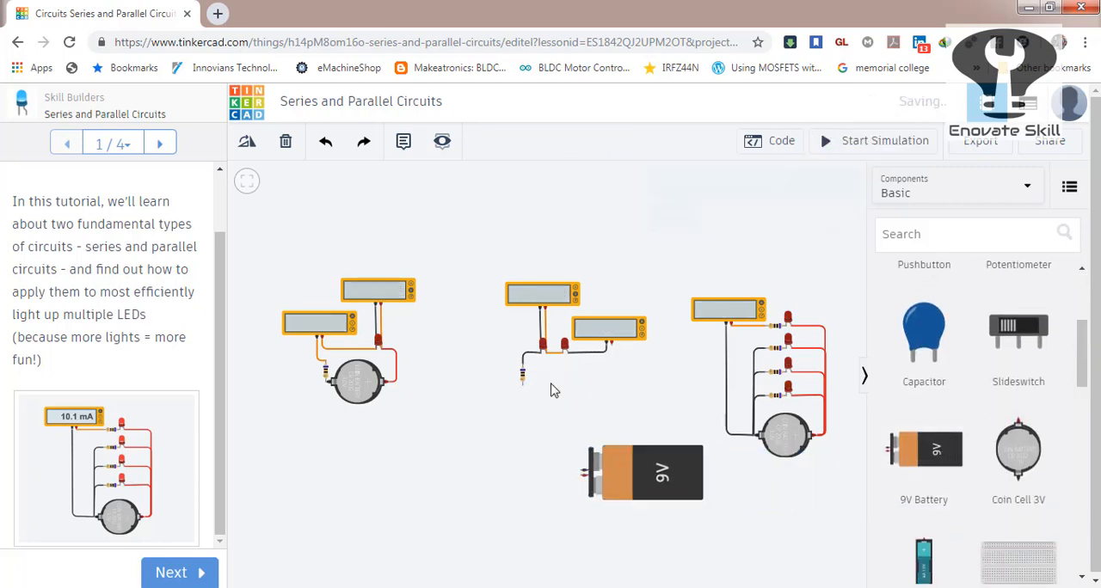
Wire the 9V battery's positive terminal to the resistor and its negative terminal to the ammeter, and test the circuit in simulation.
click(581, 477)
click(522, 380)
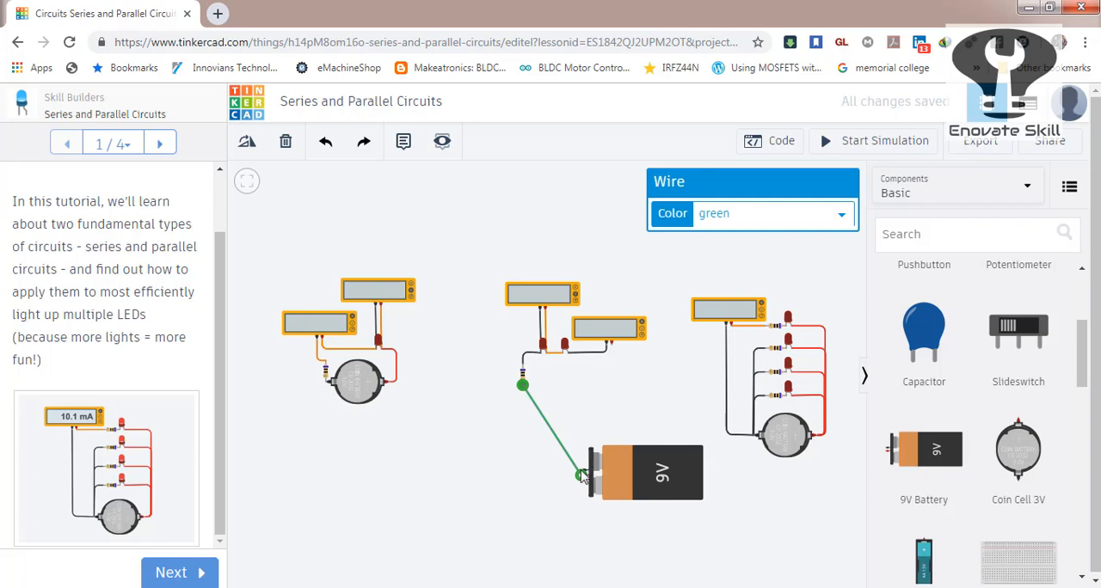
click(610, 347)
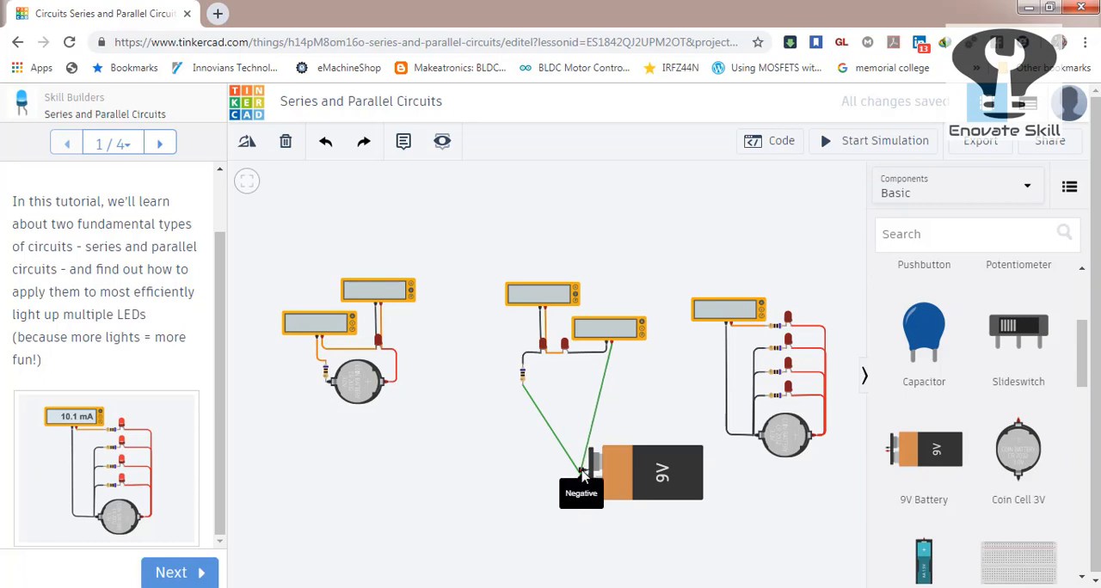
click(583, 472)
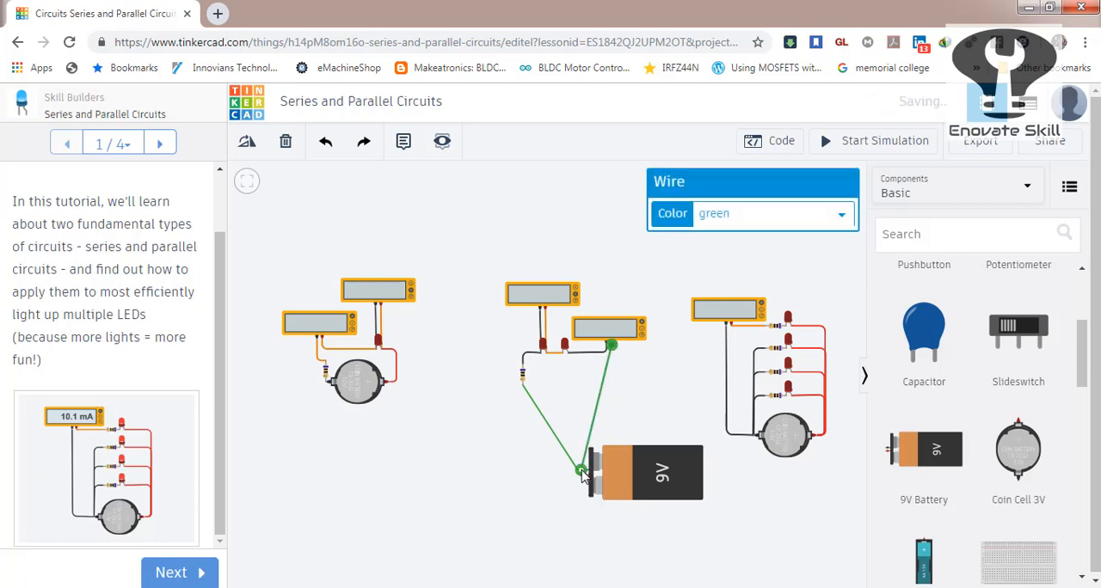
click(854, 154)
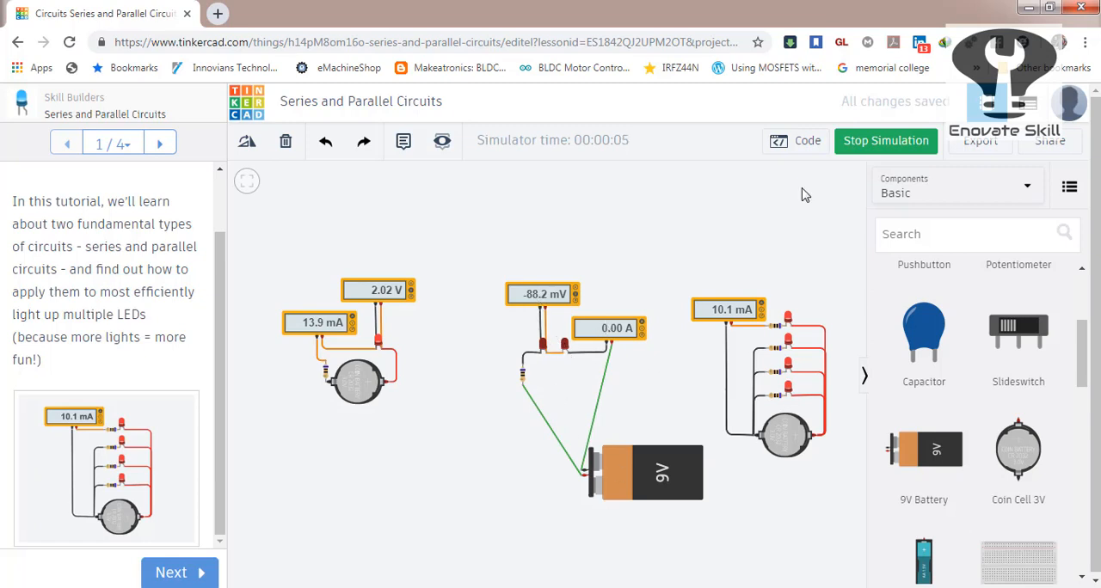
click(854, 145)
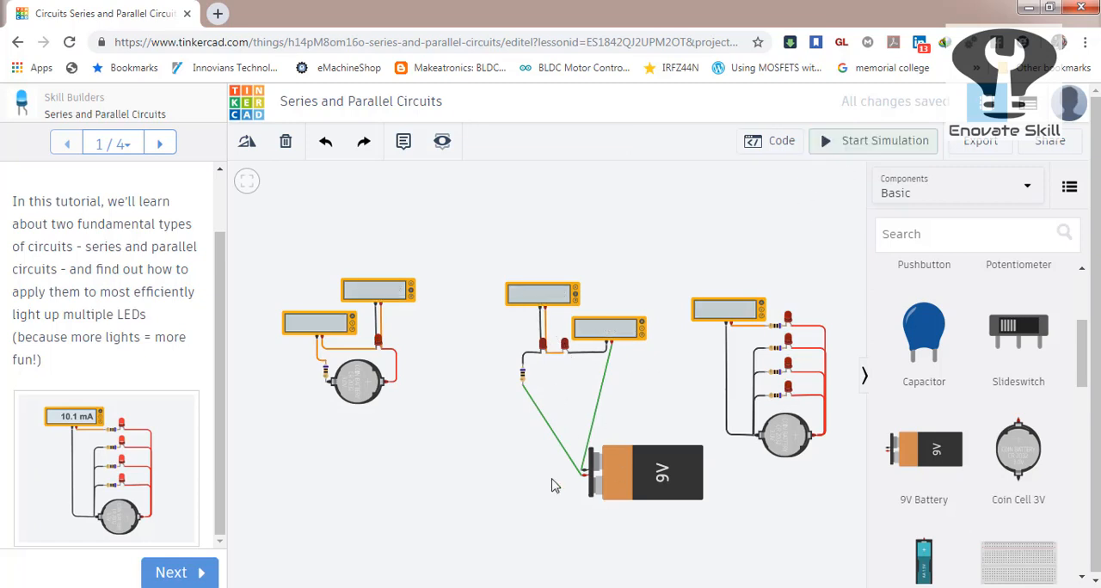
Delete both green wires connecting the 9V battery to the middle series circuit.
click(595, 420)
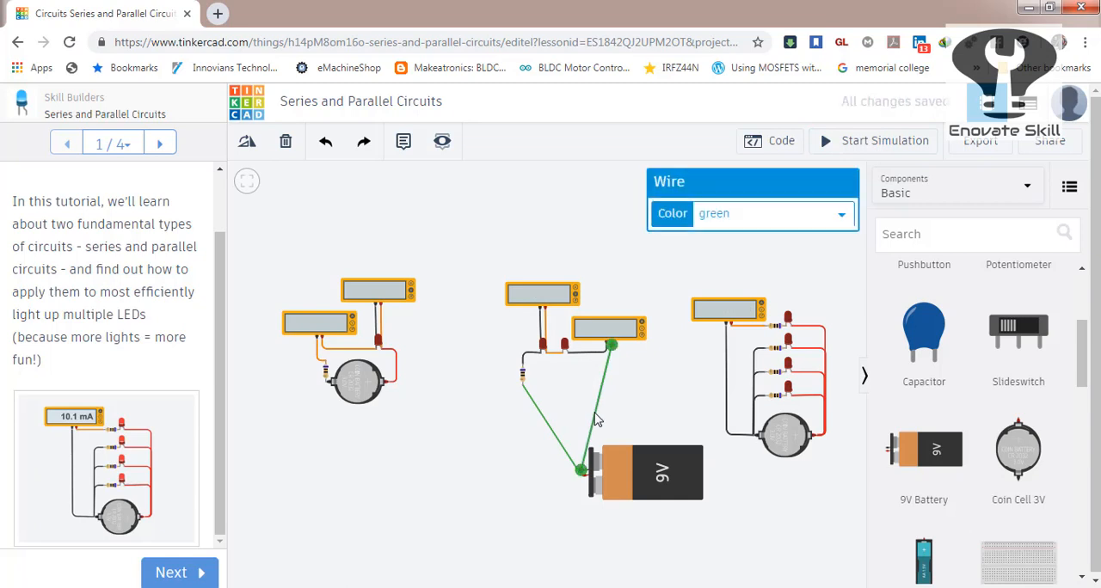
key(Delete)
click(545, 423)
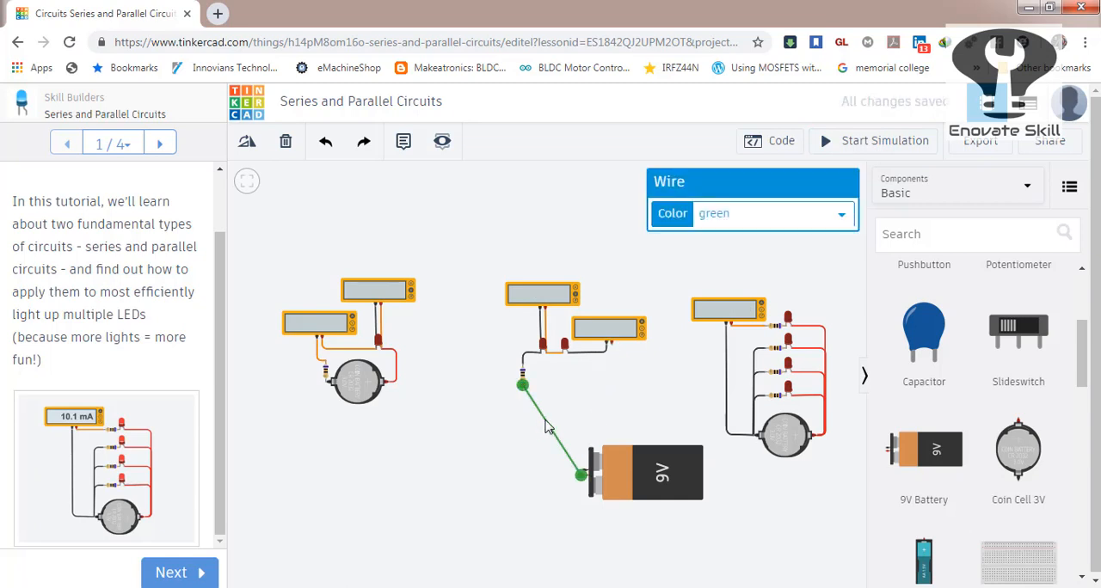
key(Delete)
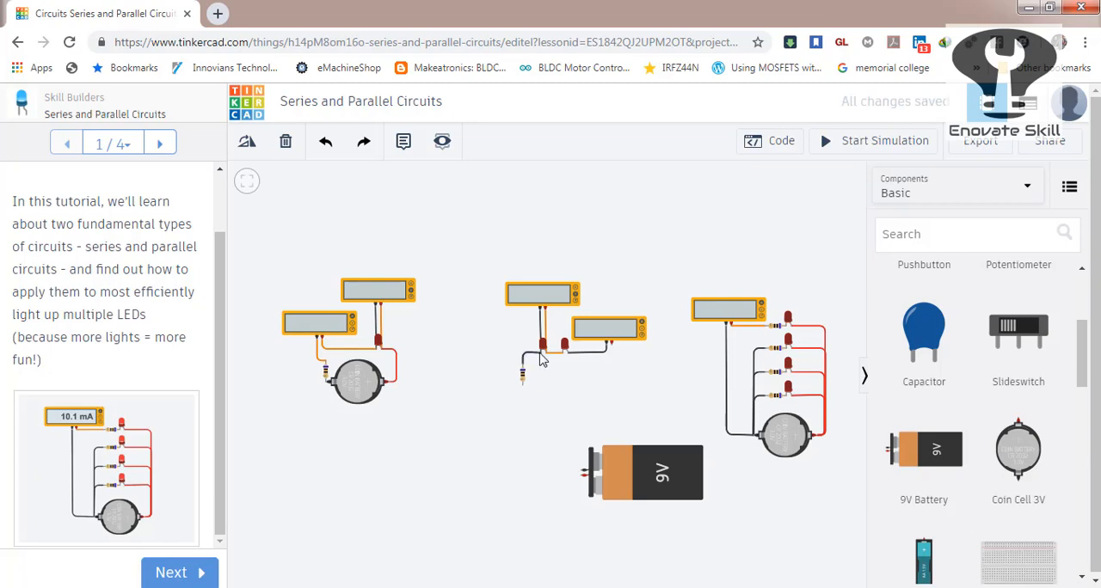
click(540, 353)
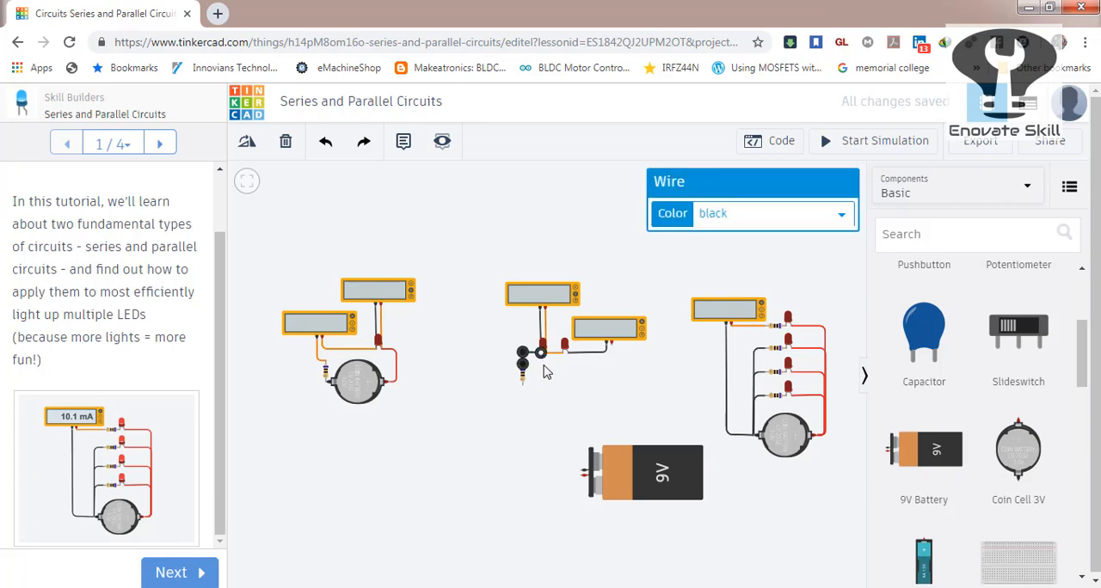
click(543, 367)
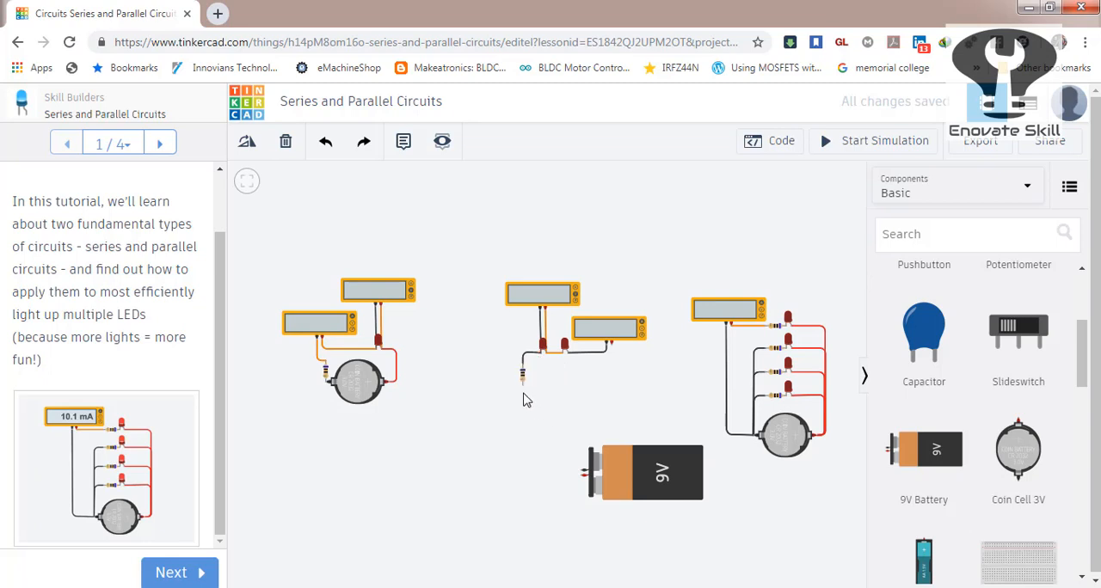
Wire the resistor to the 9V battery's negative terminal and the ammeter to its positive terminal, and run the simulation to check the circuit.
click(522, 379)
click(582, 474)
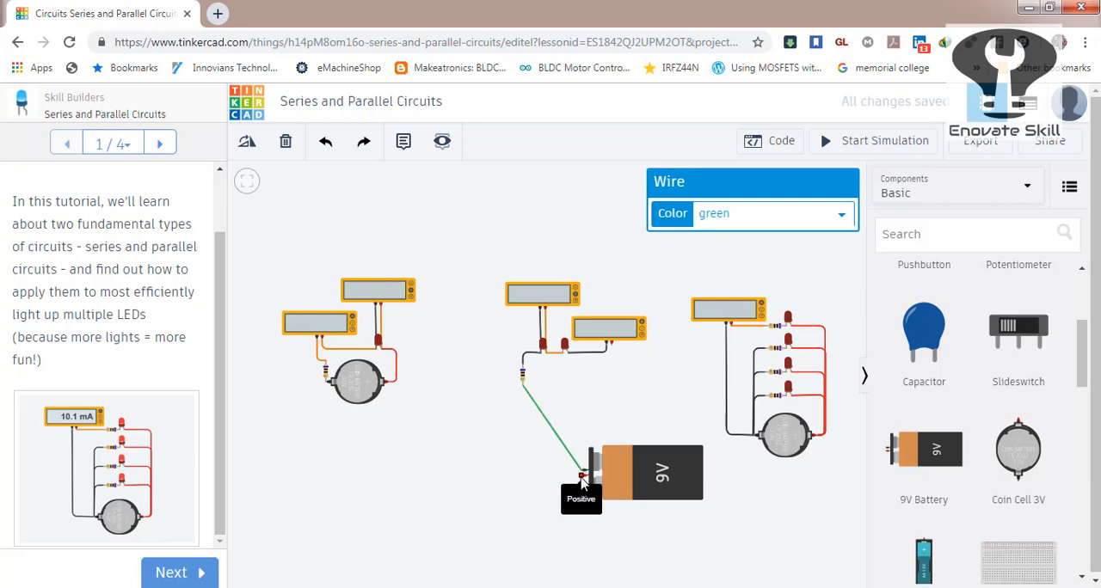
click(584, 484)
click(612, 350)
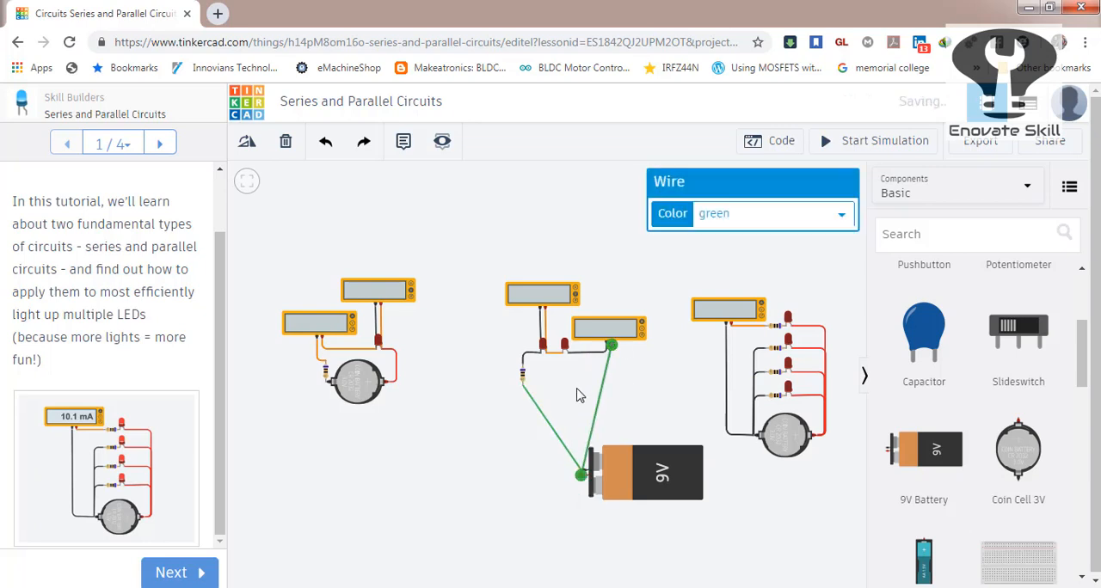
click(577, 393)
click(862, 145)
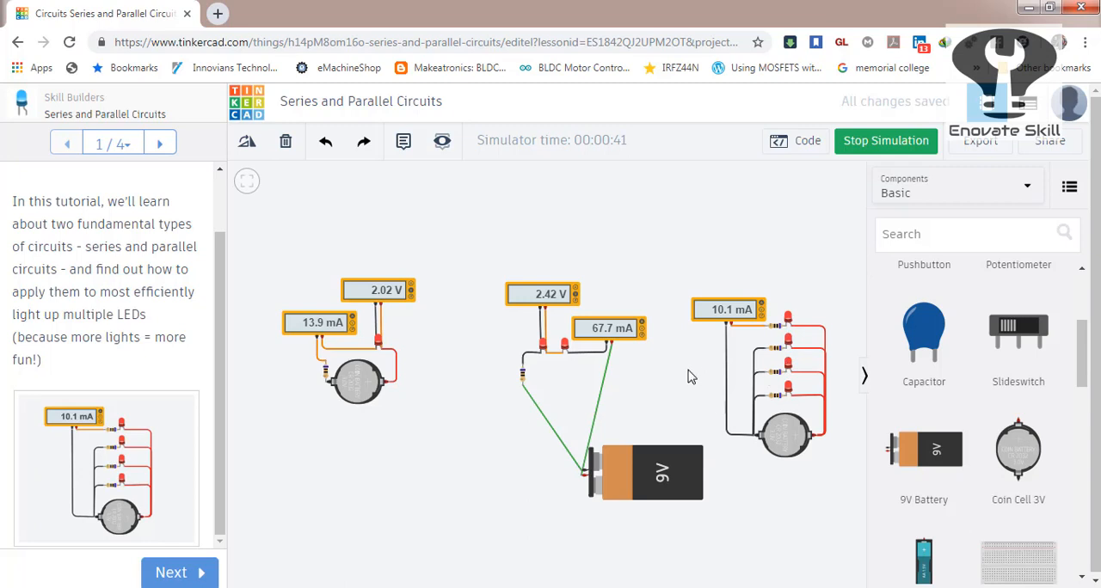
click(890, 144)
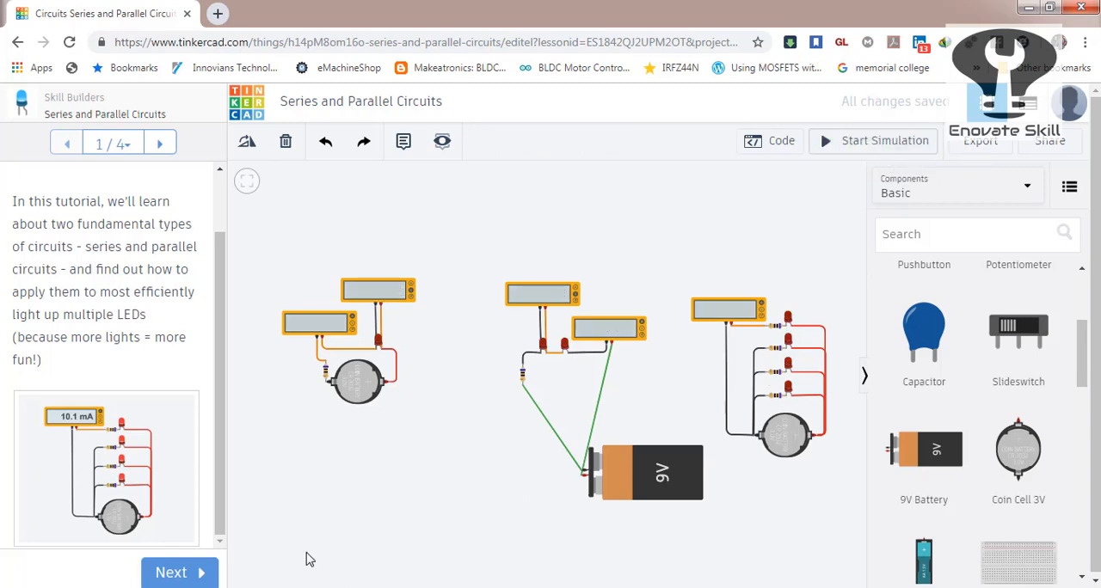
Advance through the remaining lesson pages, mark the lesson as done and return to its project page.
click(200, 573)
click(196, 575)
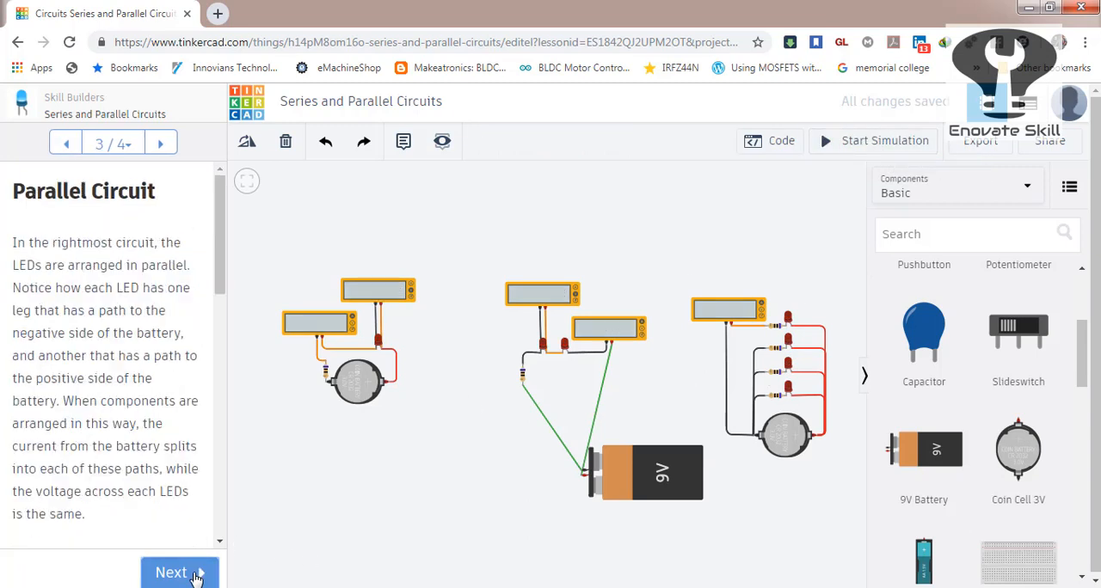
click(196, 575)
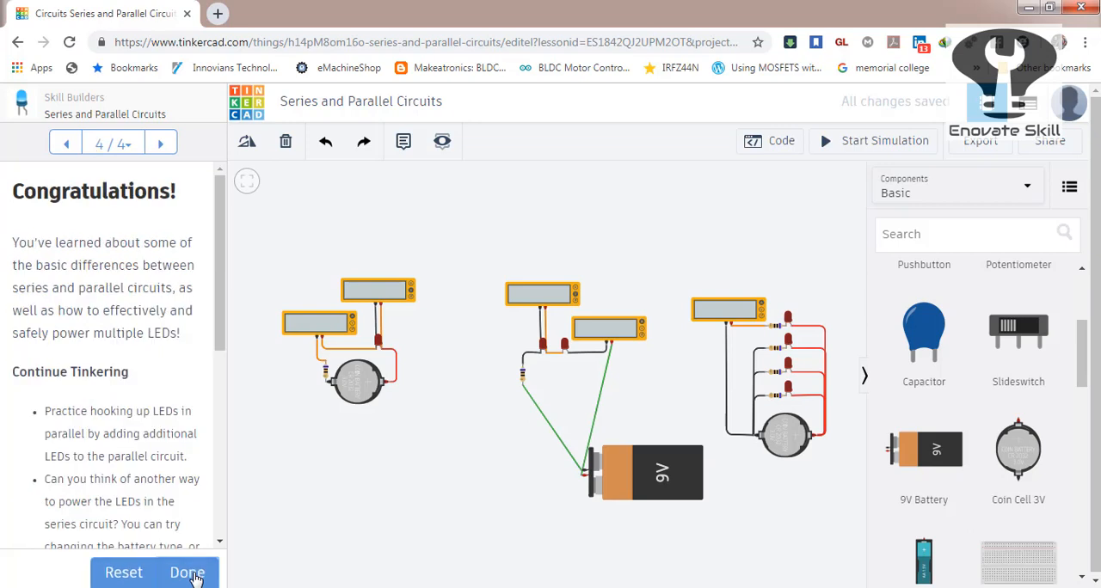
click(188, 574)
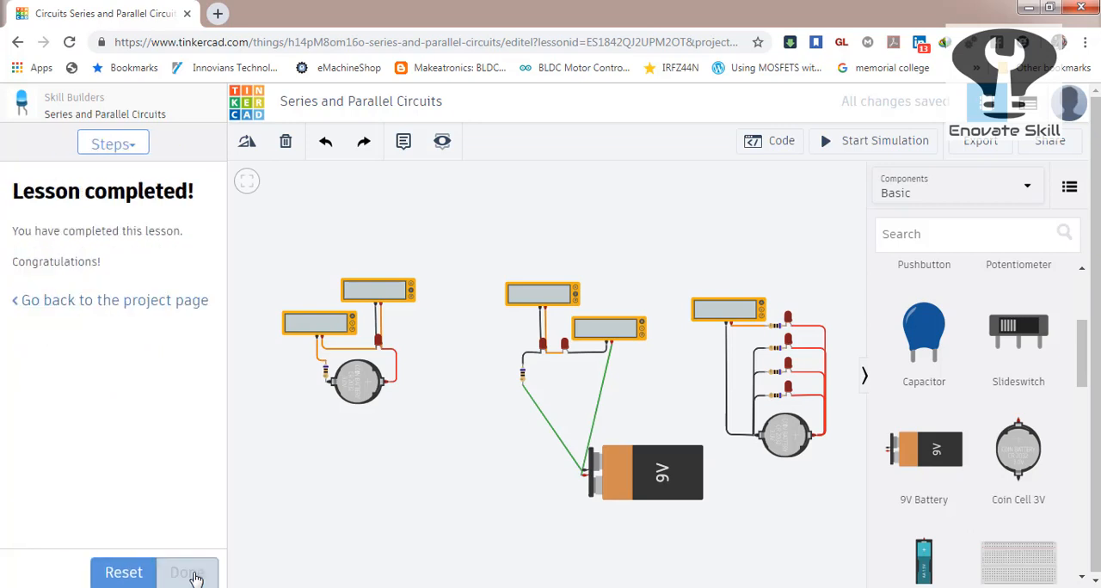
click(136, 310)
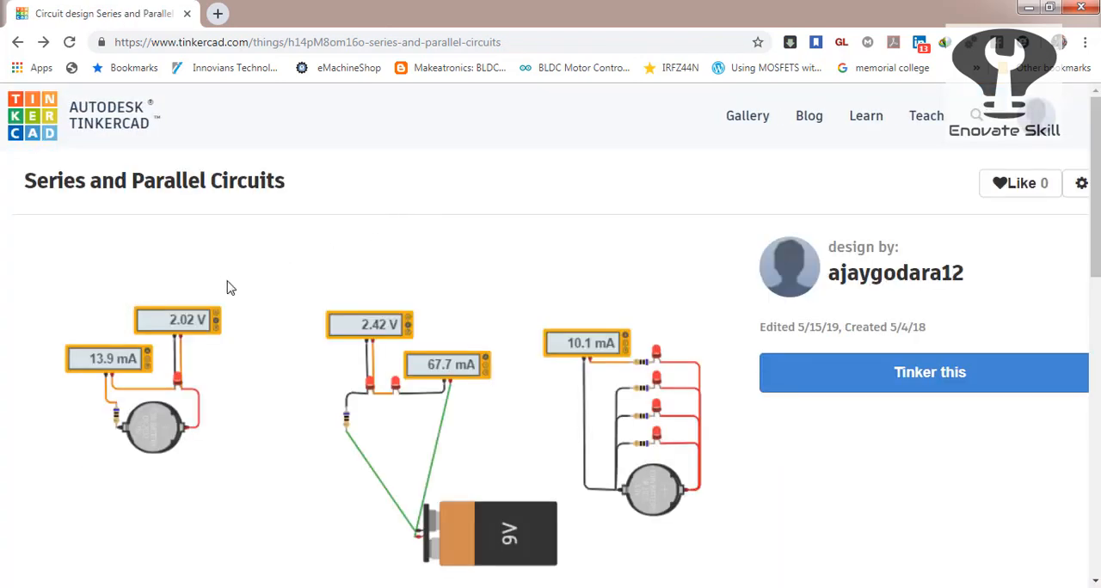
Go to the dashboard's circuit designs and create a new blank circuit.
click(116, 114)
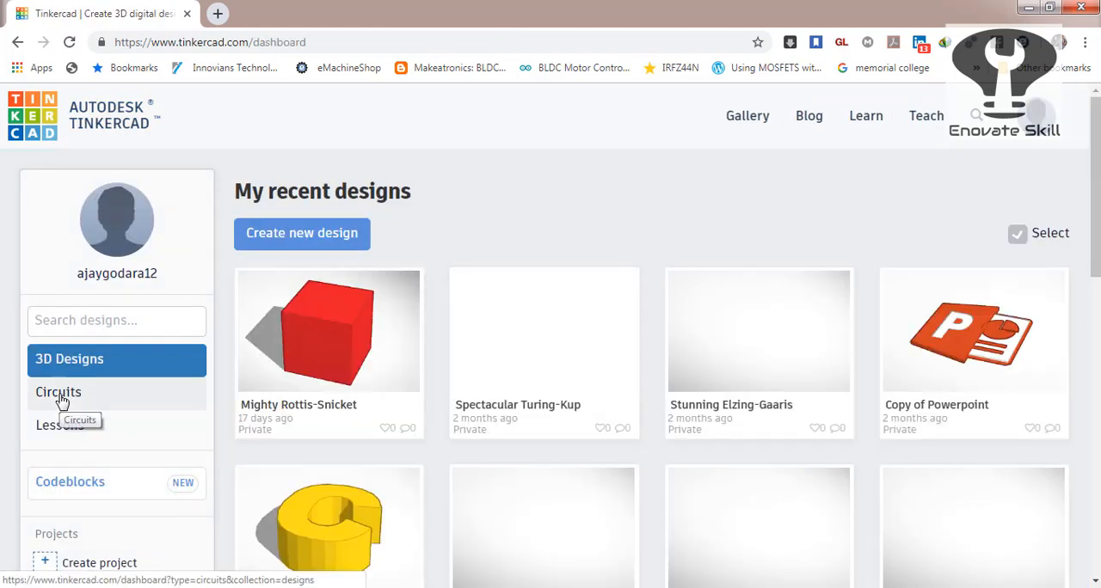
click(61, 400)
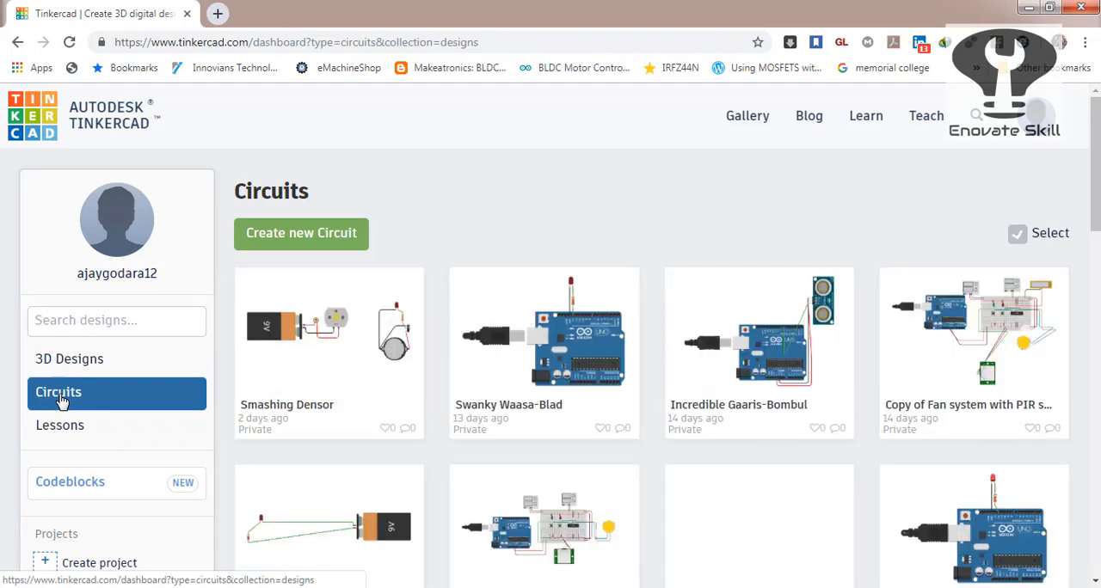
click(314, 246)
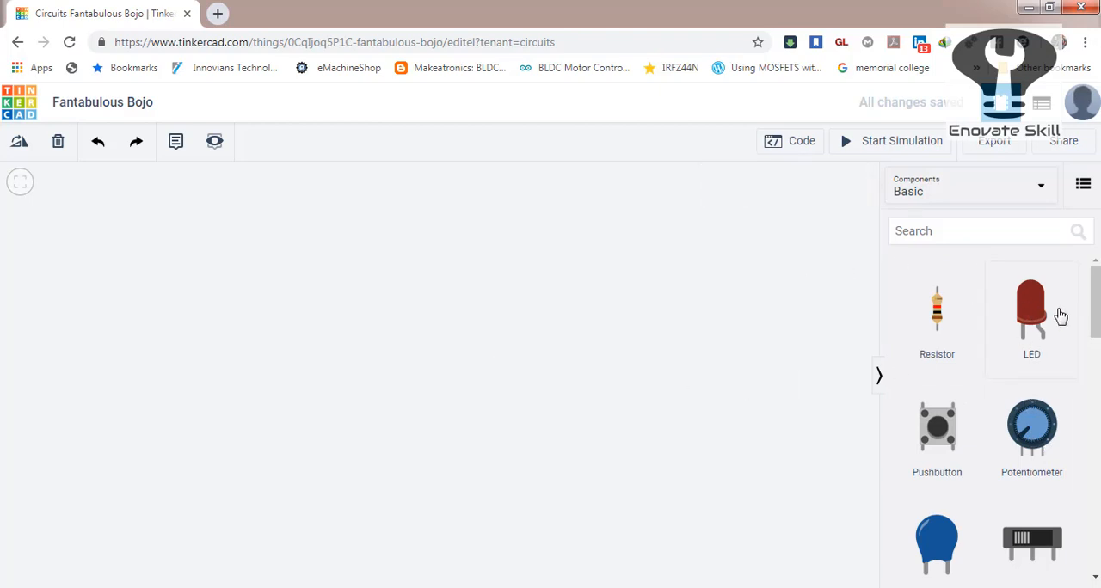
Search the components for "BREAD" and place a small breadboard in the middle of the workspace.
mouse_move(1096, 299)
mouse_down()
mouse_move(1096, 531)
mouse_move(1096, 284)
mouse_up()
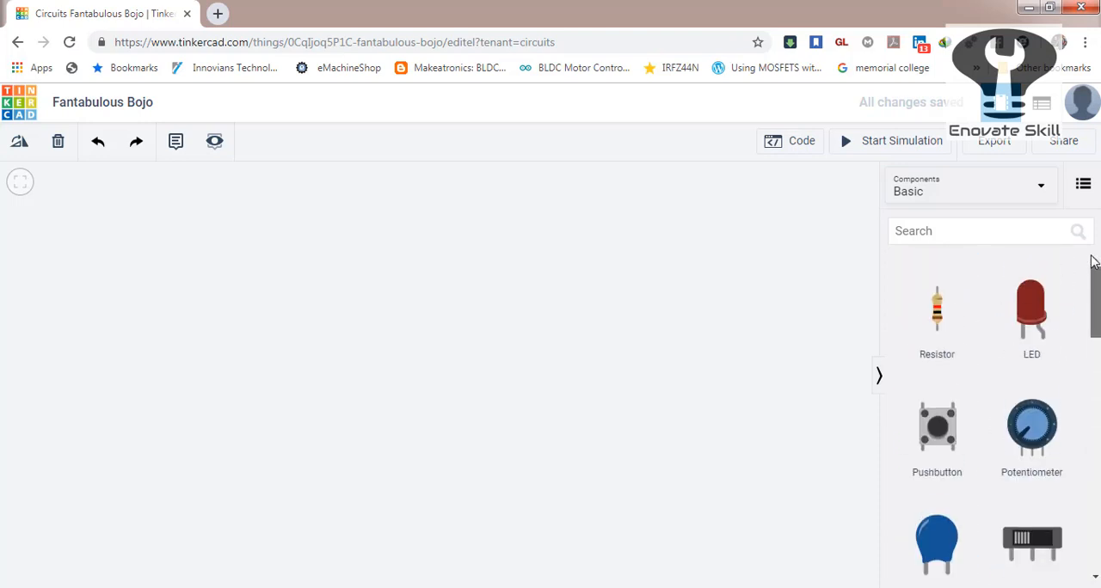
click(1031, 234)
text(BREAD)
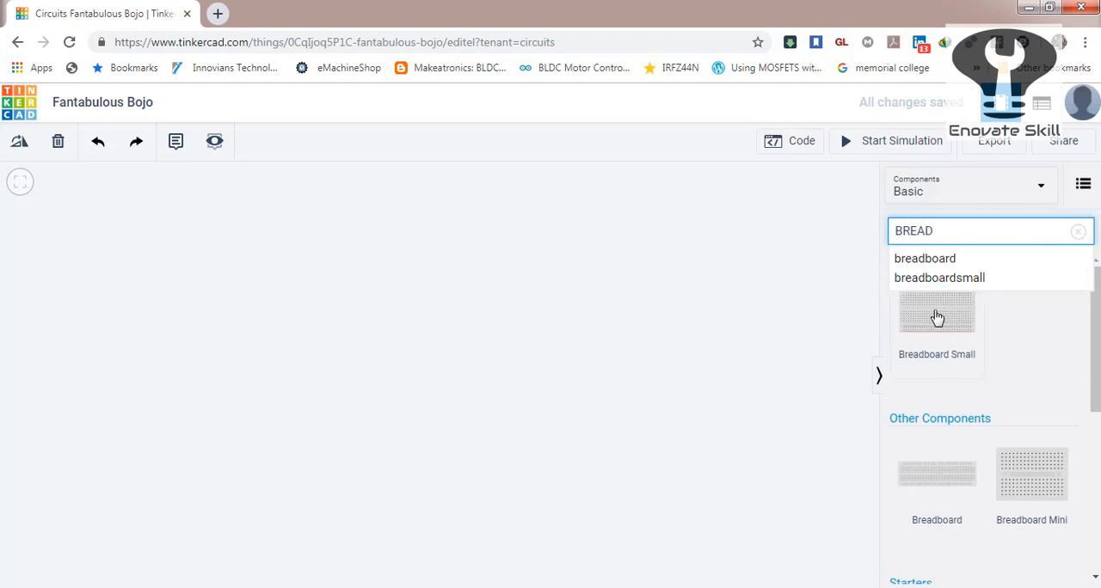
drag(1099, 346, 1097, 322)
click(477, 324)
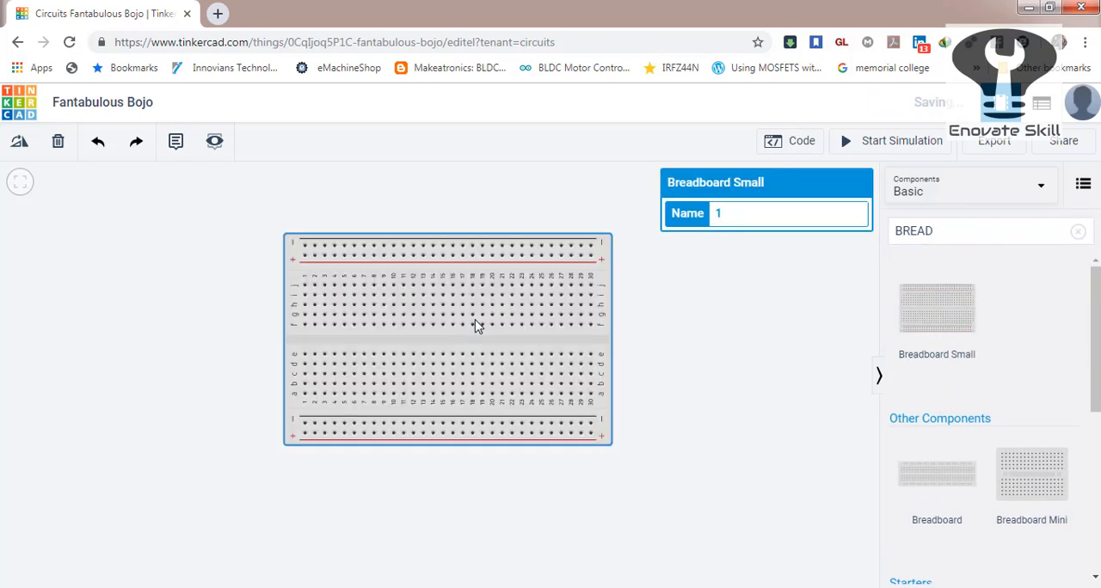
click(658, 321)
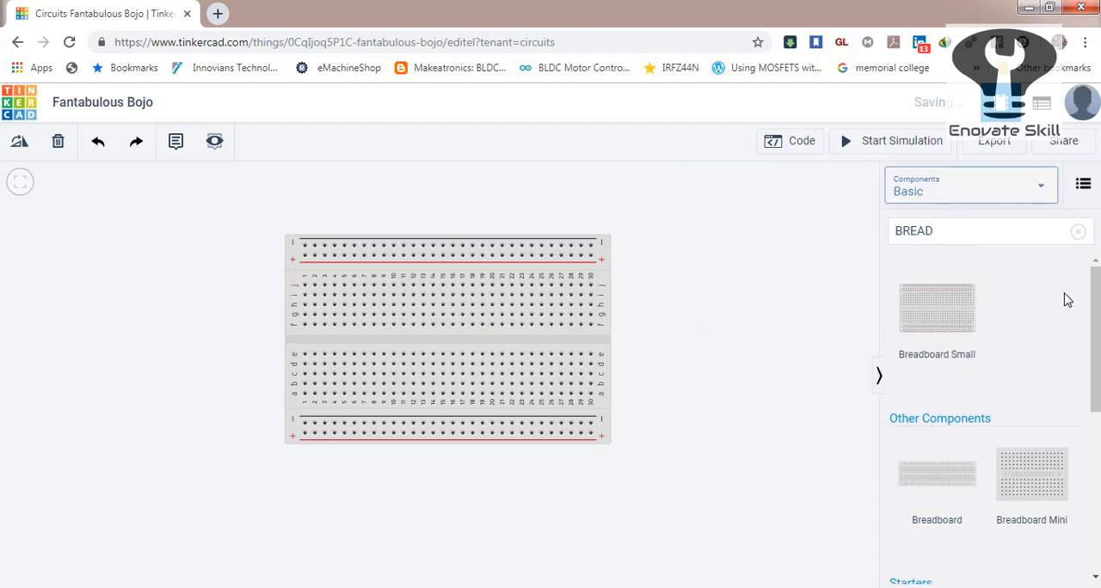
Clear the component search and place a red LED in the breadboard's upper half with its legs in columns 18 and 19.
drag(936, 228, 876, 230)
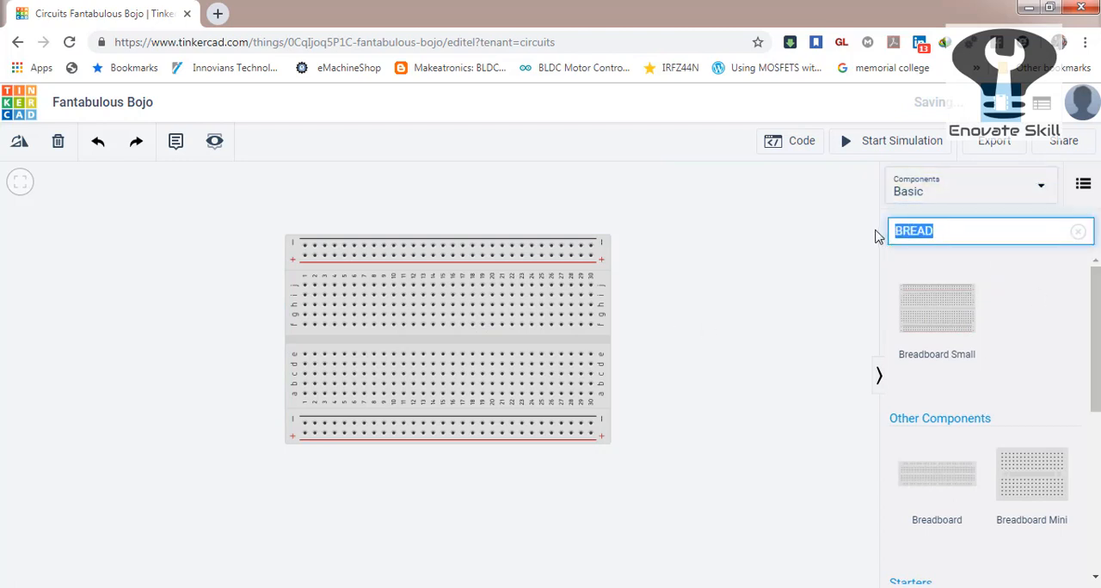
click(932, 231)
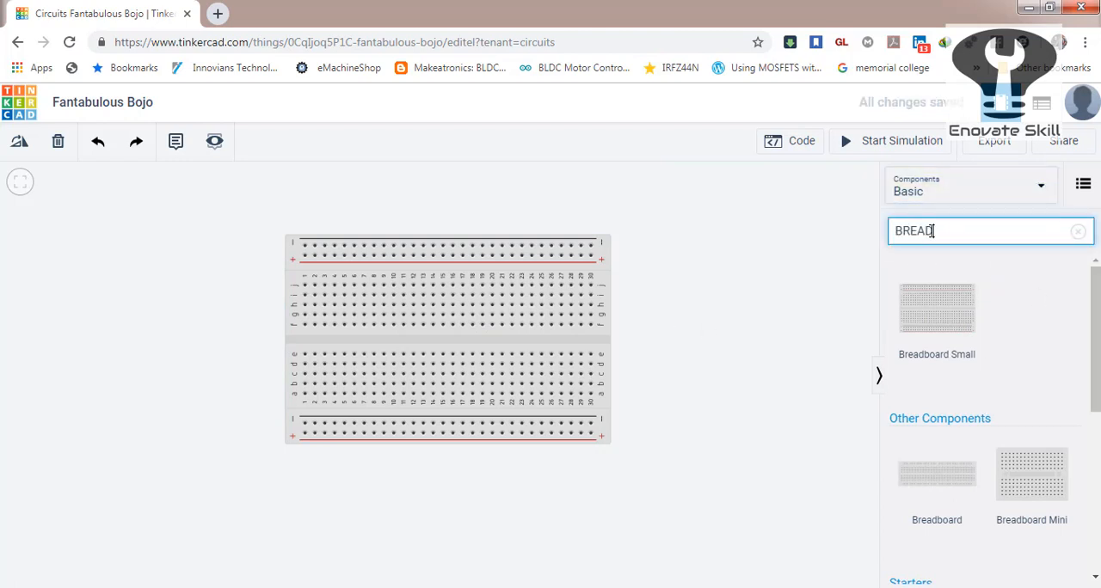
key(BackSpace)
key(BackSpace)
key(BackSpace)
key(BackSpace)
key(BackSpace)
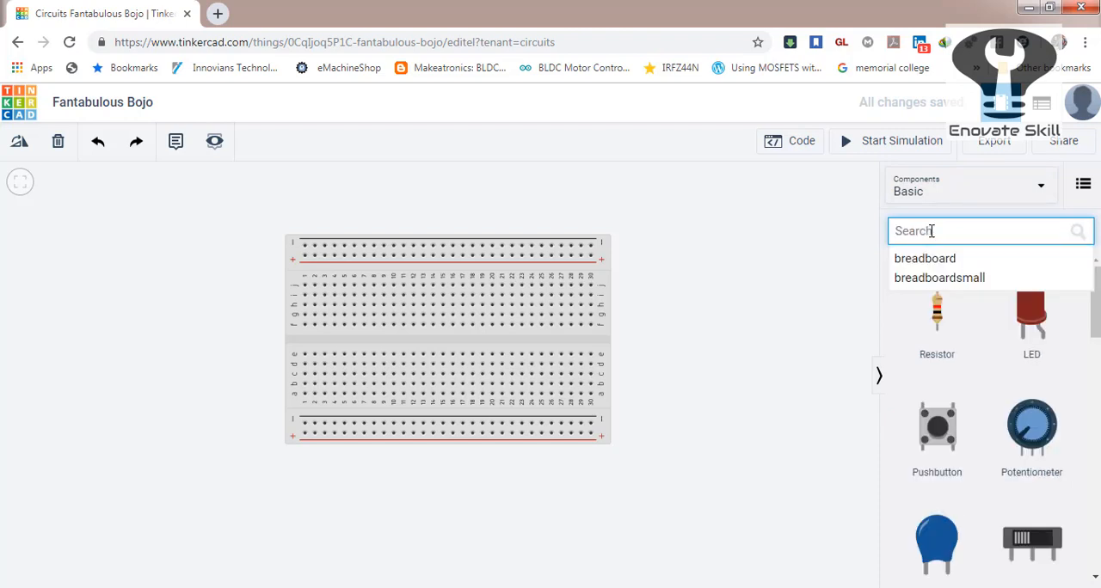
drag(1031, 323, 667, 301)
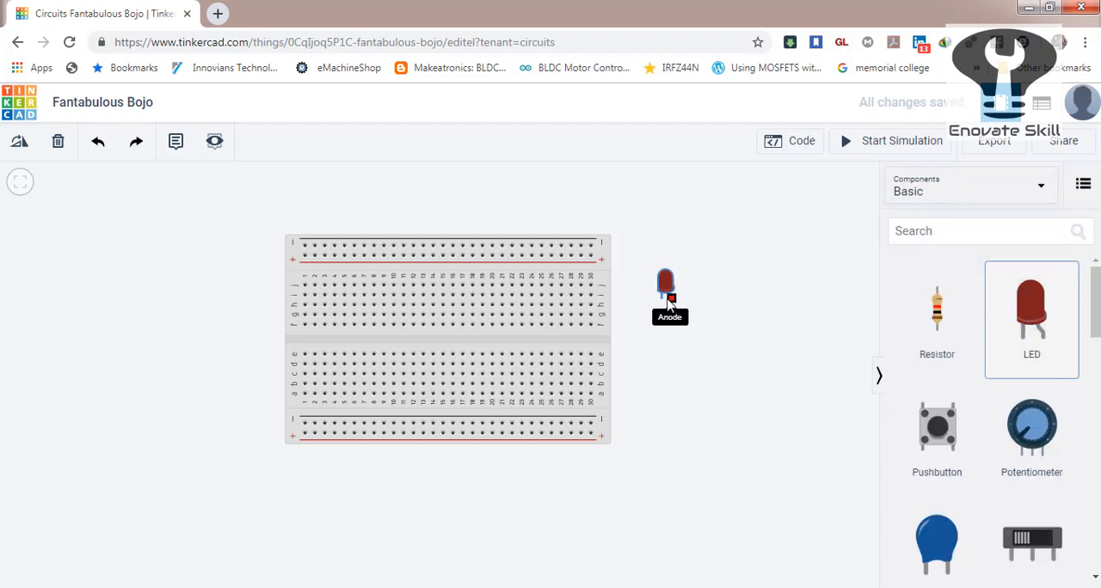
drag(533, 267, 475, 283)
click(700, 324)
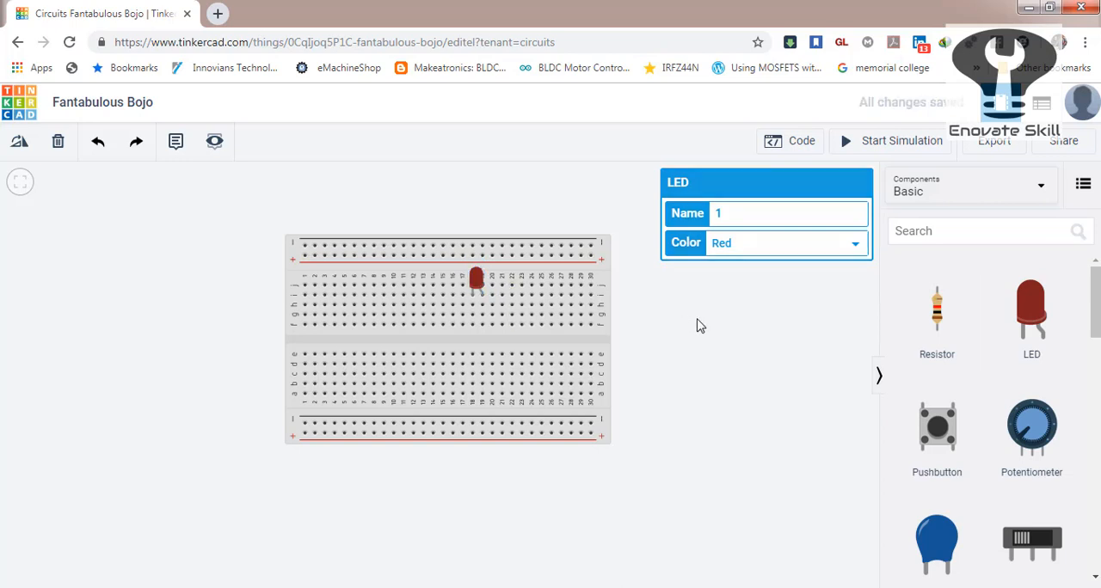
Add a resistor below the LED, rotate it to horizontal and place it in row f between columns 14 and 18.
drag(935, 320, 474, 338)
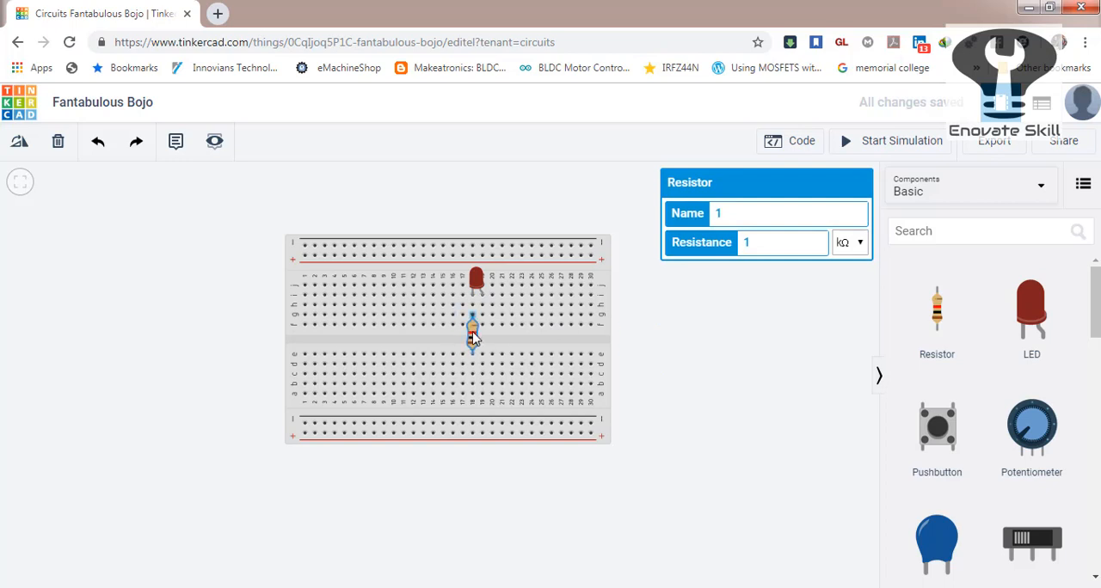
click(19, 145)
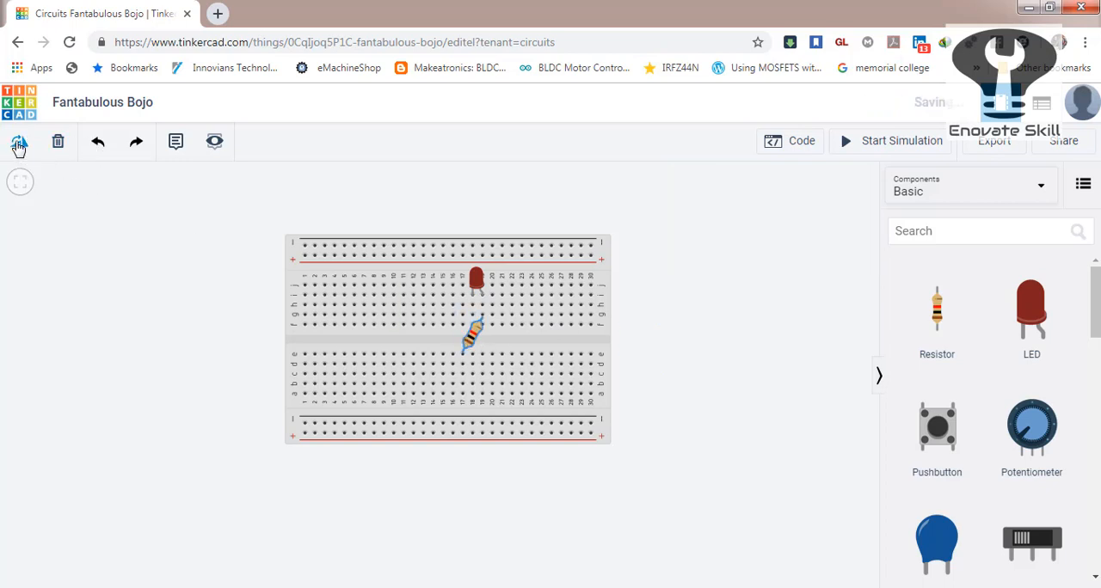
click(19, 144)
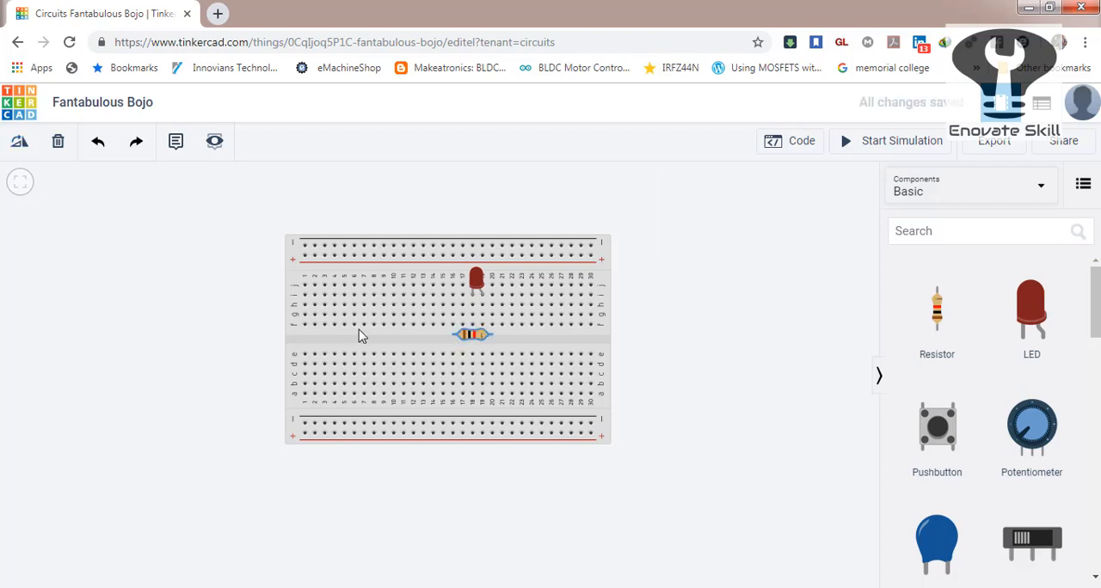
drag(479, 340, 459, 330)
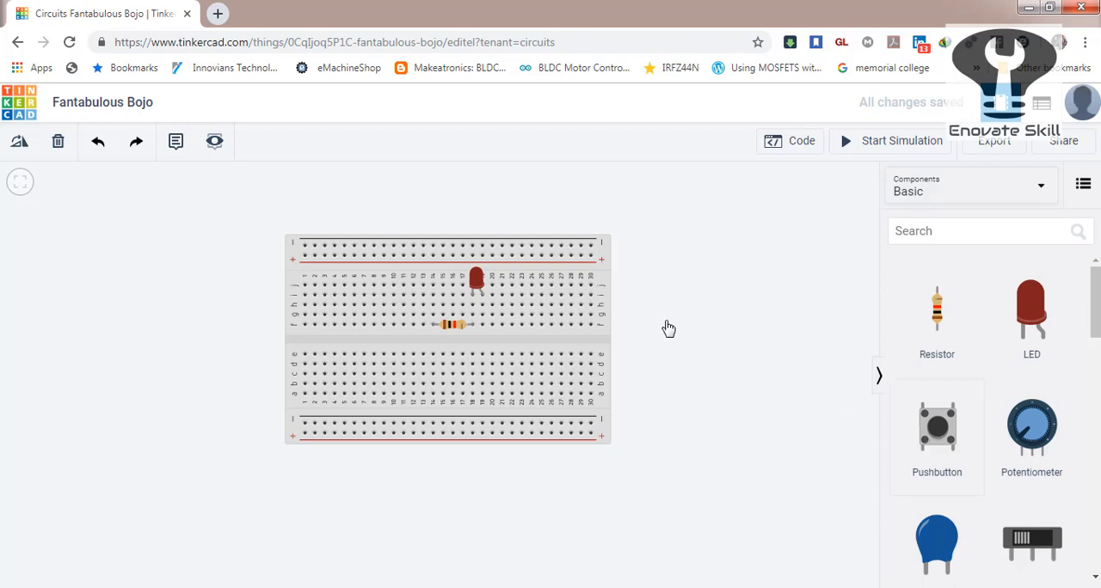
Place a pushbutton across the breadboard's centre gap at columns 23 to 25 and a 9V battery beside the breadboard.
drag(937, 427, 529, 337)
drag(1096, 302, 1096, 360)
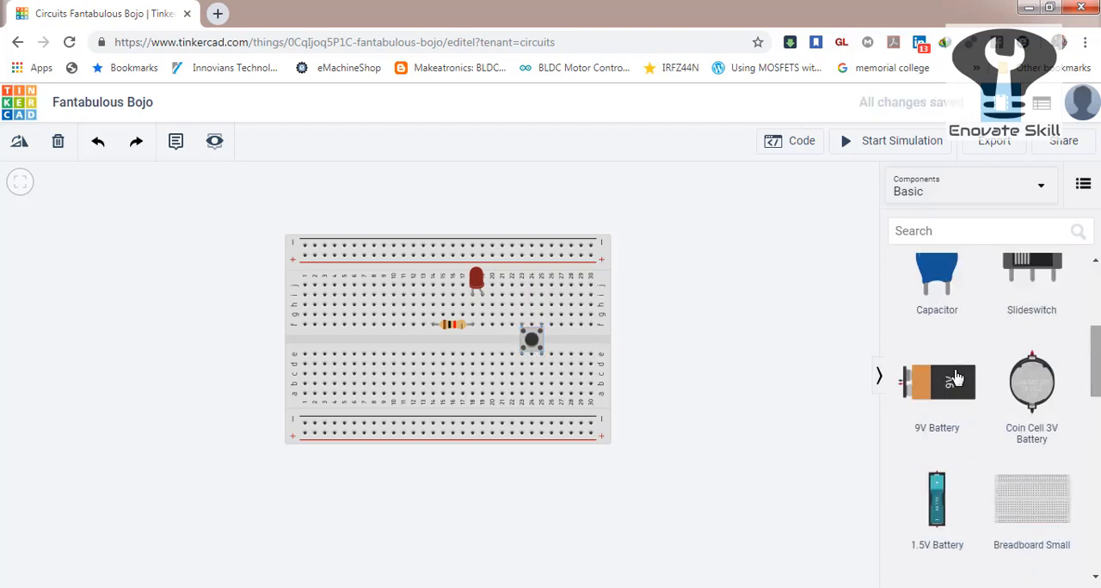
drag(954, 378, 784, 290)
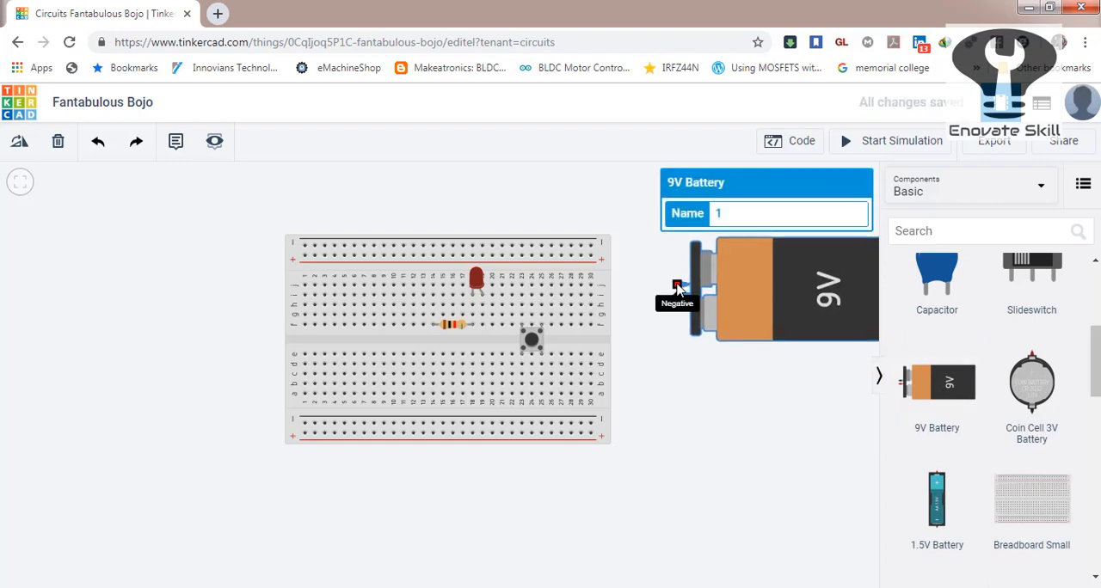
Wire the 9V battery's negative terminal to the upper negative rail and its positive terminal to the upper positive rail.
click(677, 287)
click(590, 247)
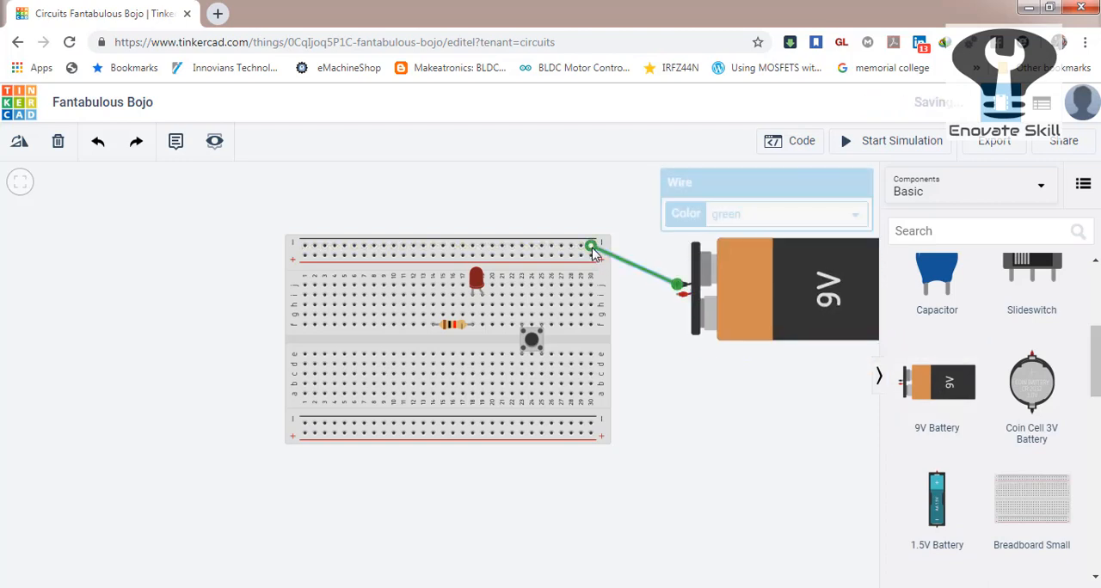
click(680, 295)
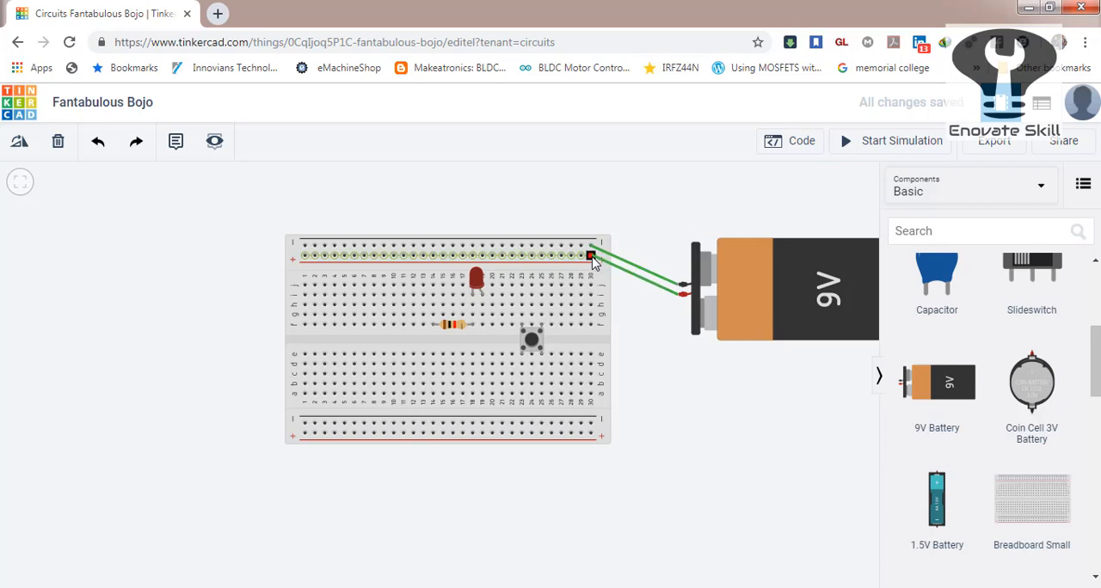
click(590, 257)
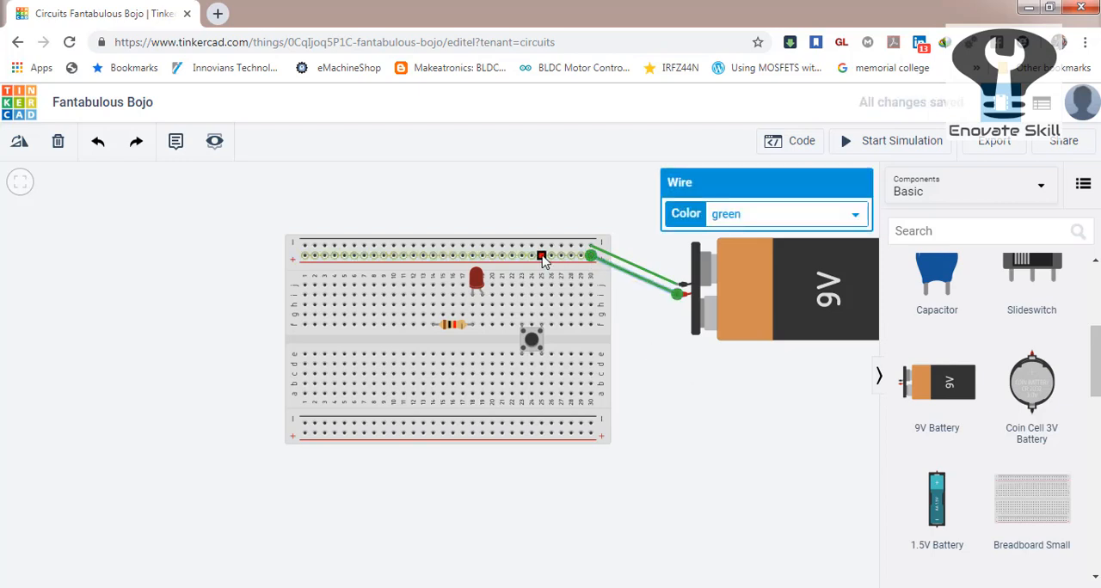
Wire the upper positive rail to the pushbutton's column 25, and the pushbutton's column 23 to the resistor's column 14.
click(552, 257)
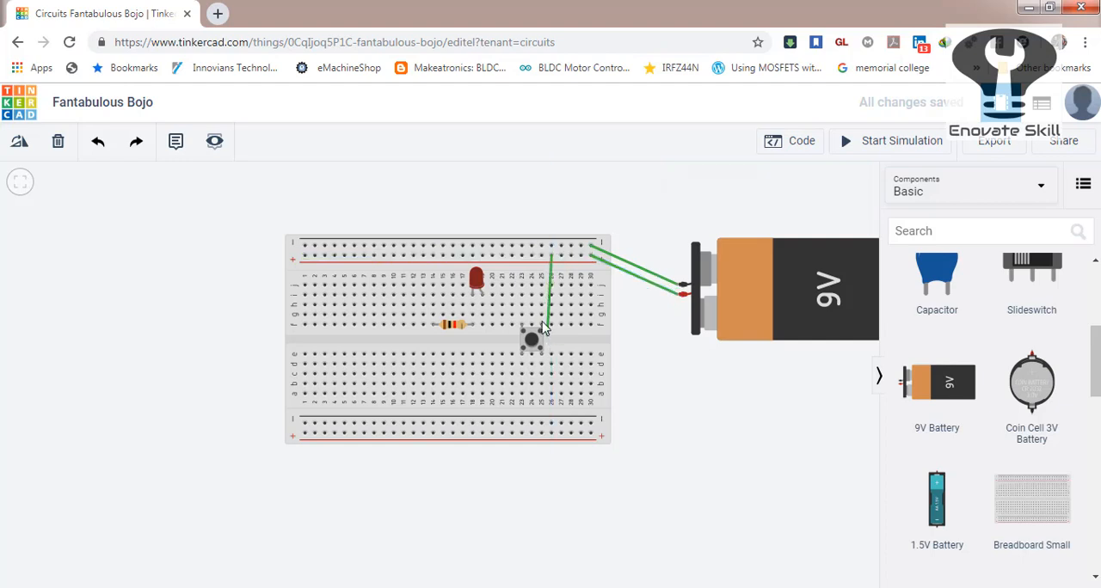
click(541, 315)
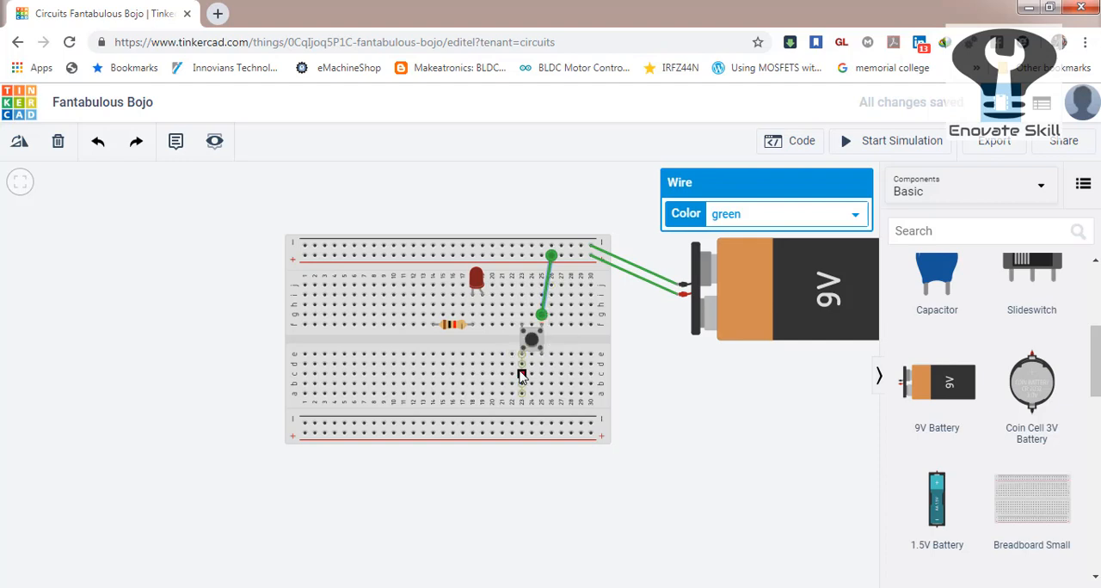
click(522, 375)
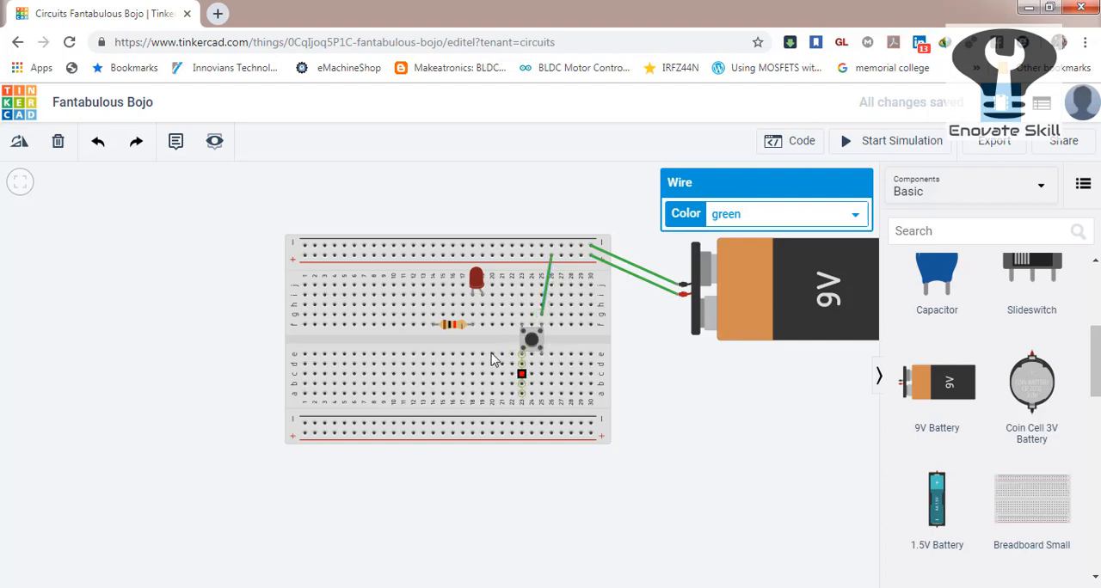
click(433, 317)
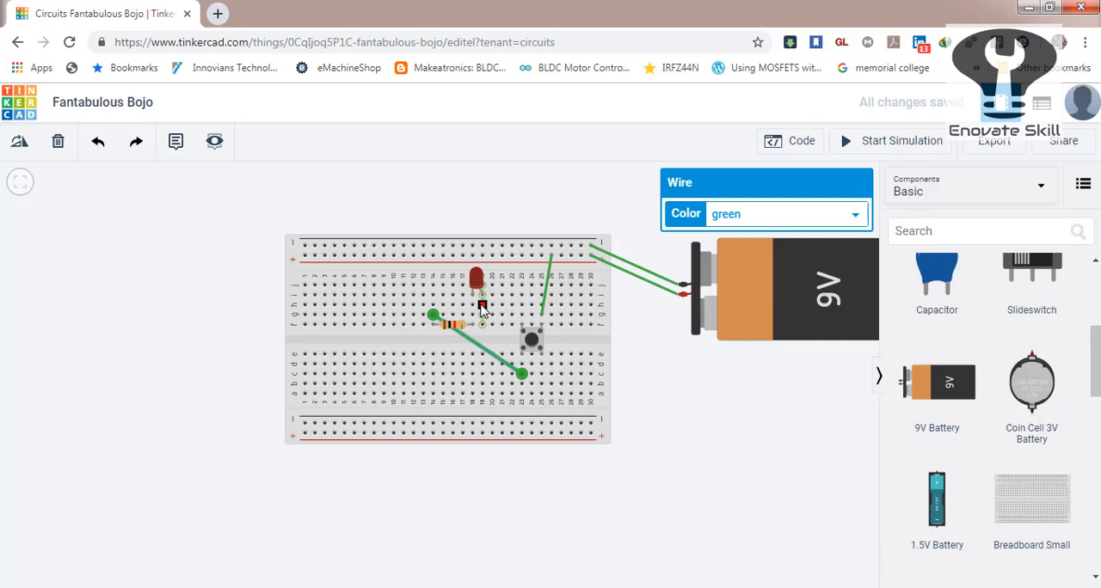
Wire the LED's anode column 19 to the upper negative rail.
click(482, 310)
click(503, 249)
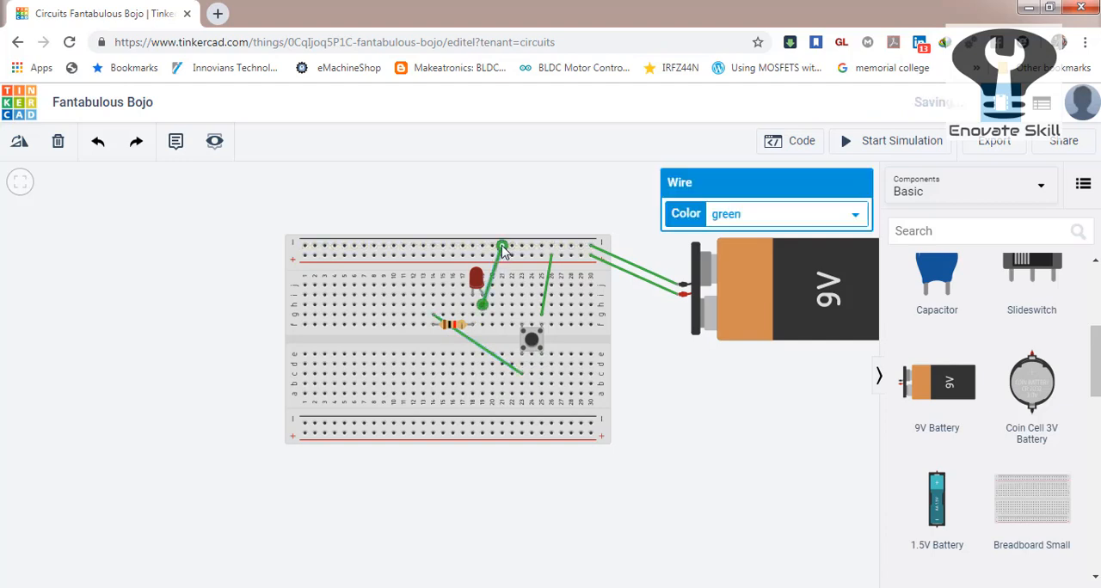
click(650, 375)
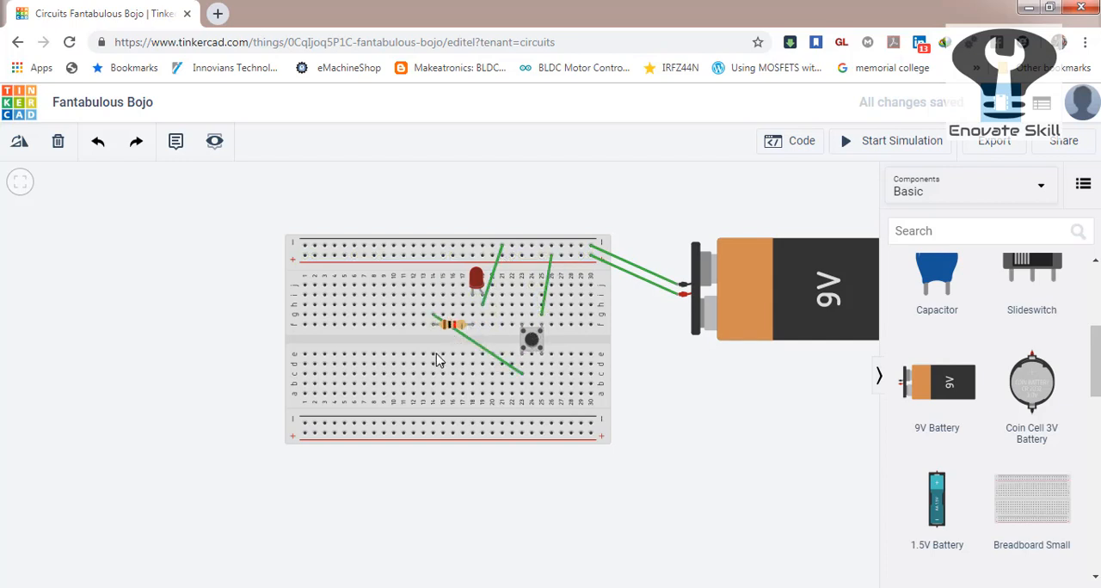
Delete the green wire between the pushbutton and the resistor.
click(466, 342)
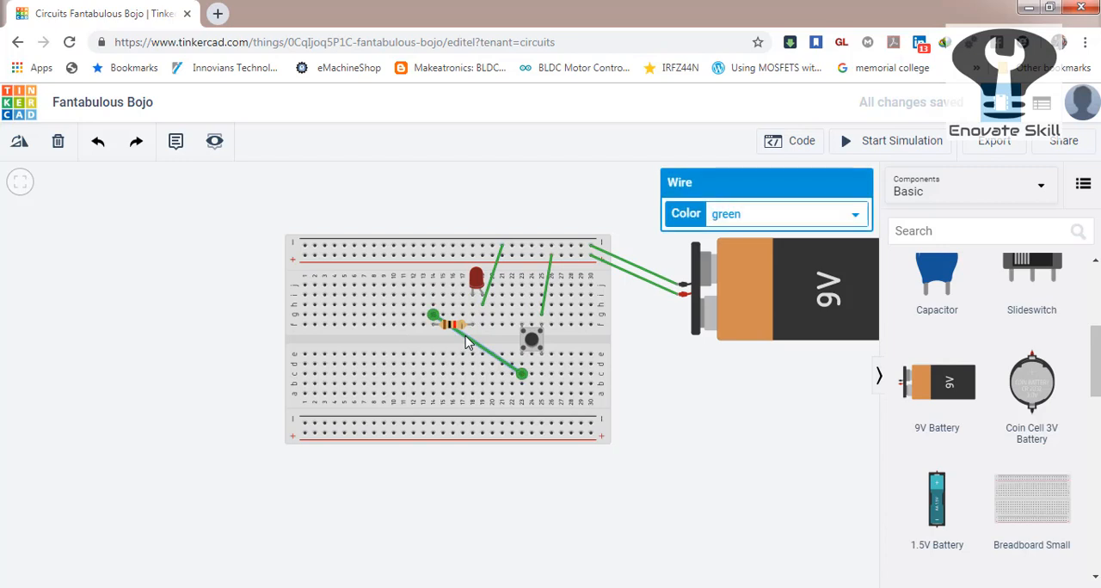
key(Delete)
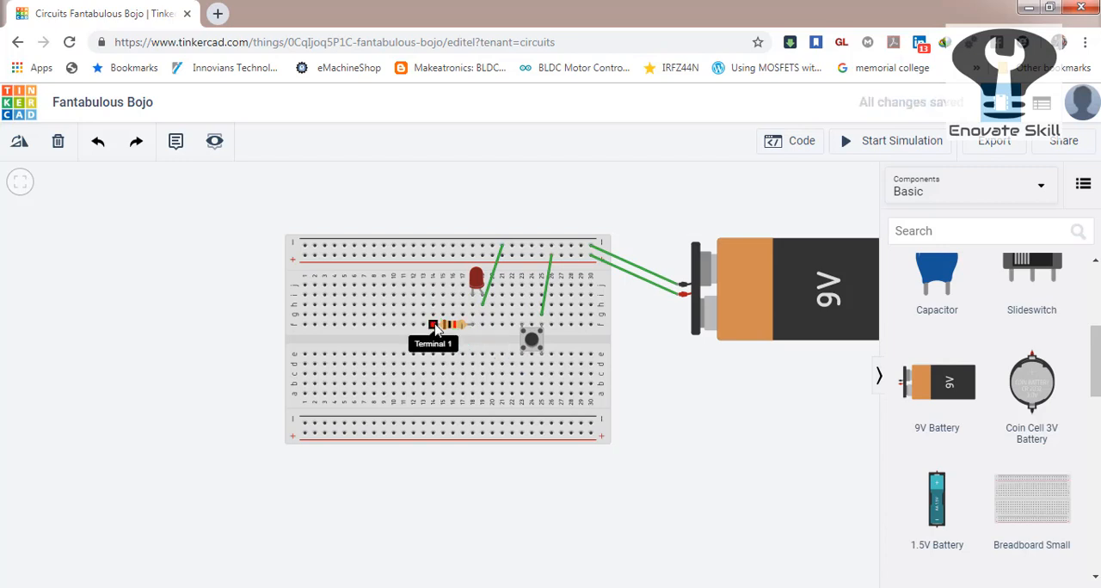
click(436, 326)
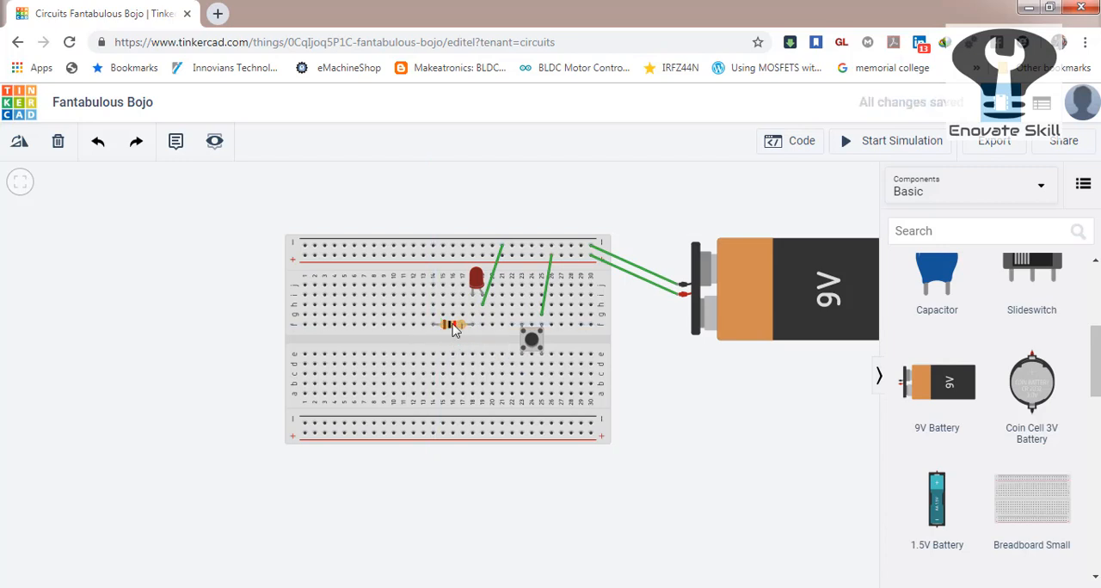
Turn the resistor vertical across the centre gap in column 18 and wire its lower terminal to the pushbutton's column 23.
click(453, 327)
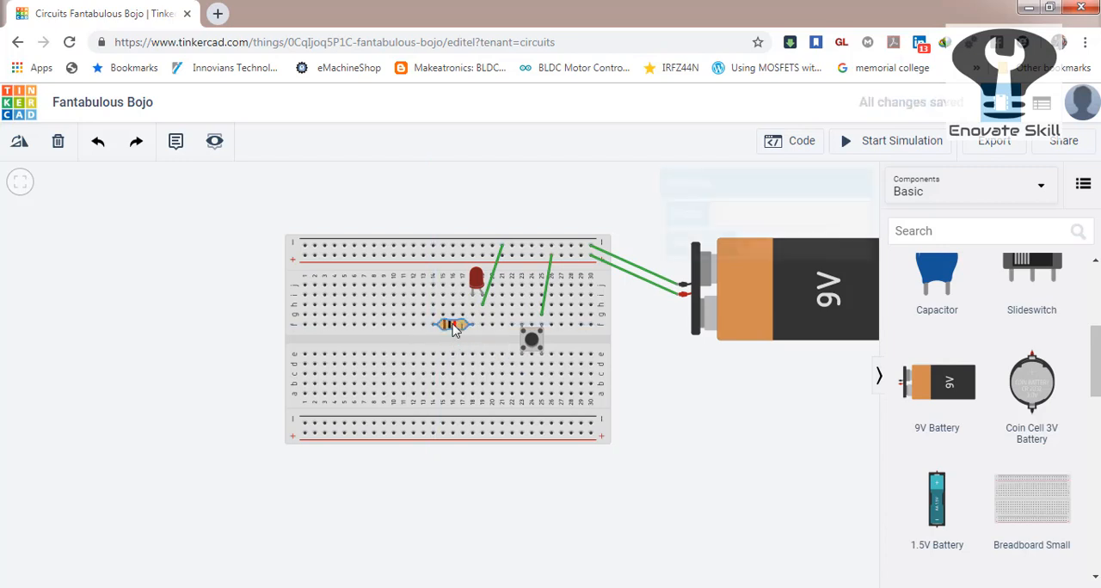
click(21, 144)
click(21, 145)
click(21, 144)
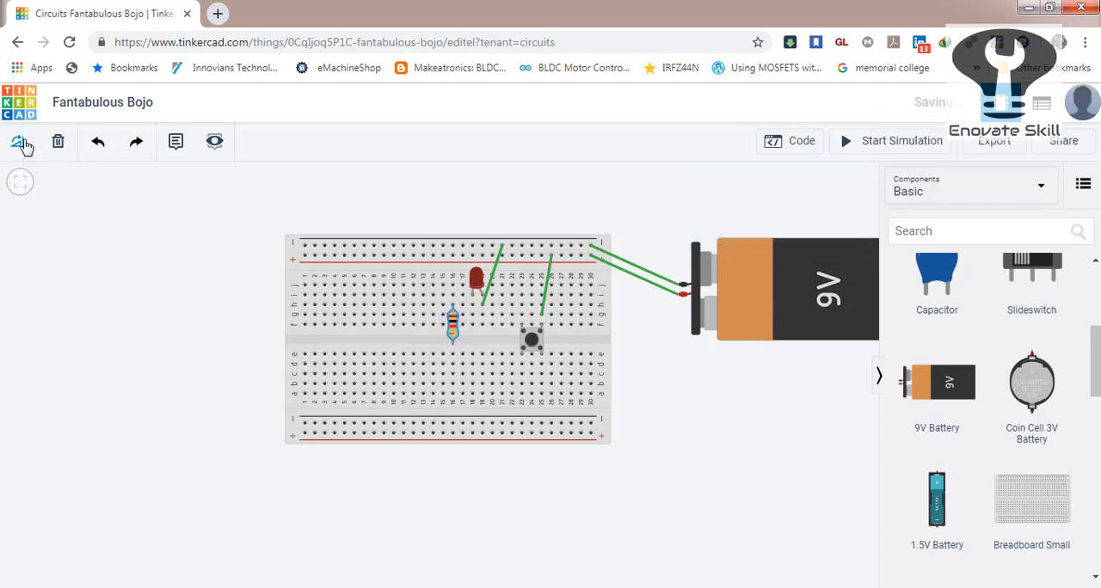
drag(453, 335, 473, 351)
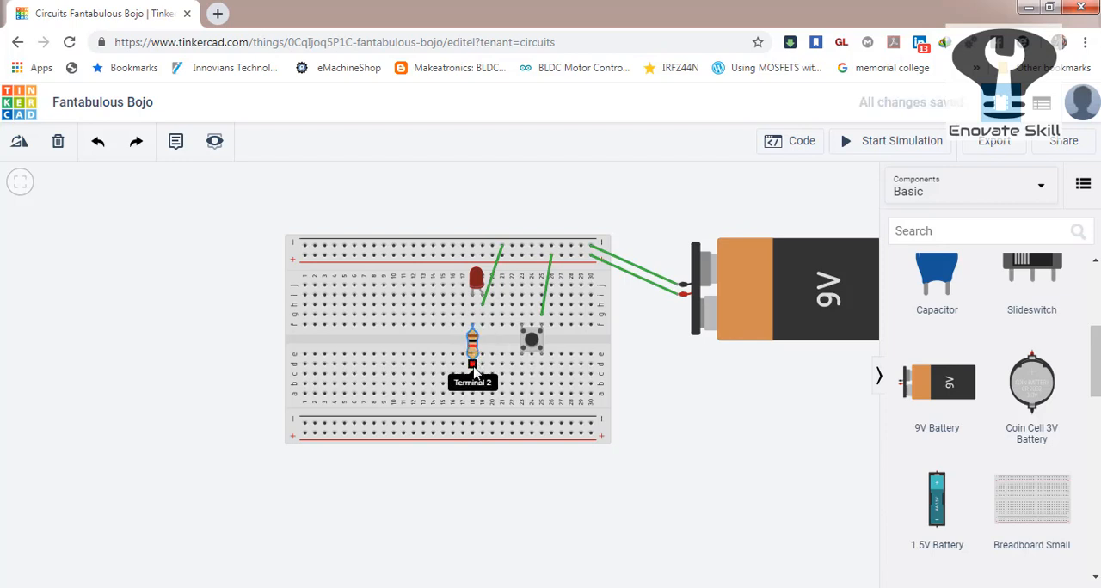
click(473, 366)
click(522, 375)
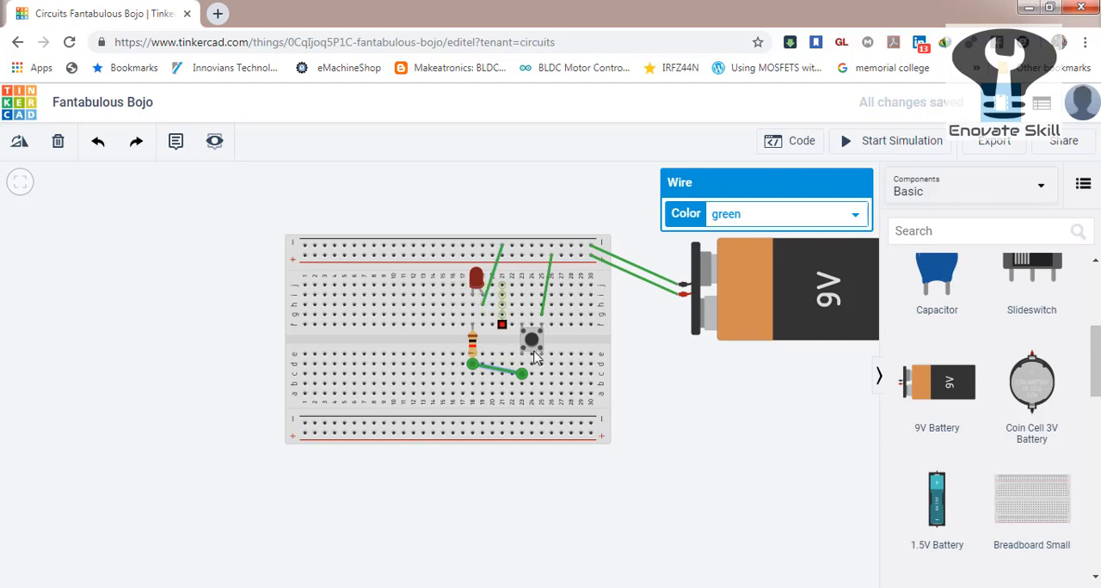
Run the simulation, inspect the LED's properties and stop the simulation.
click(886, 143)
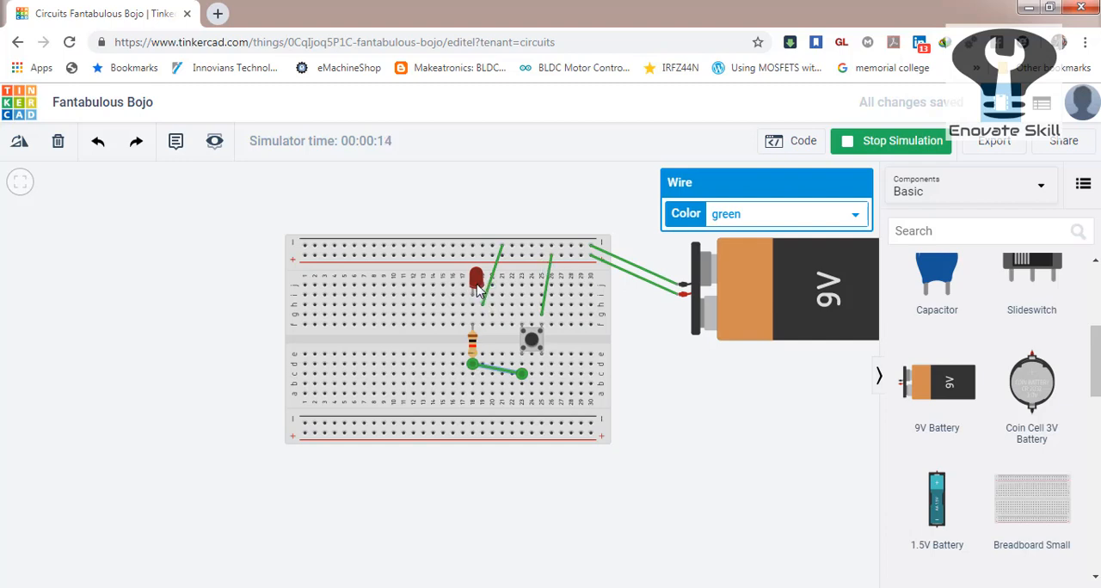
click(476, 282)
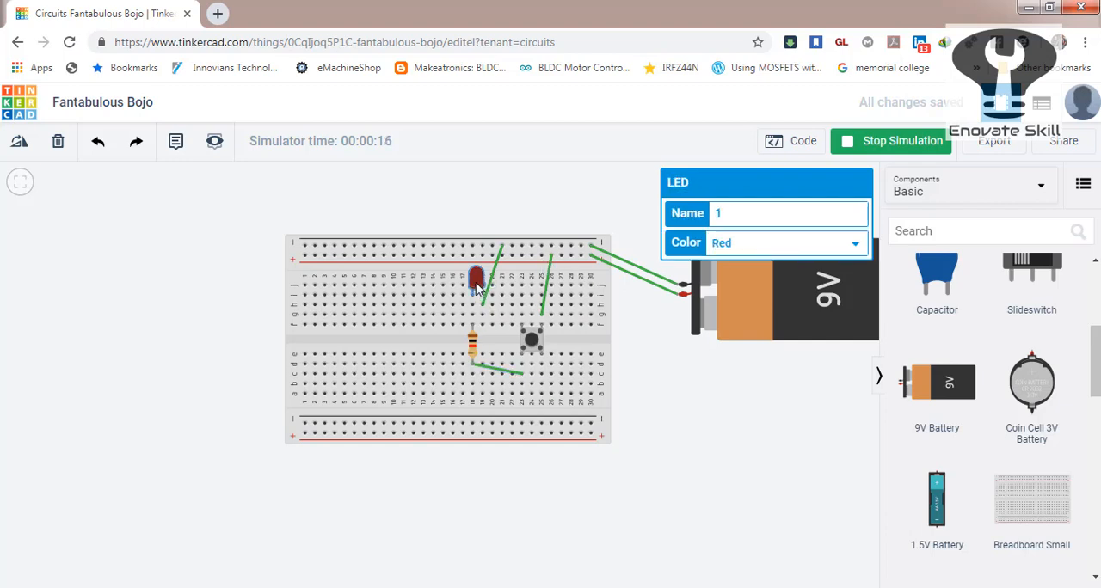
click(888, 138)
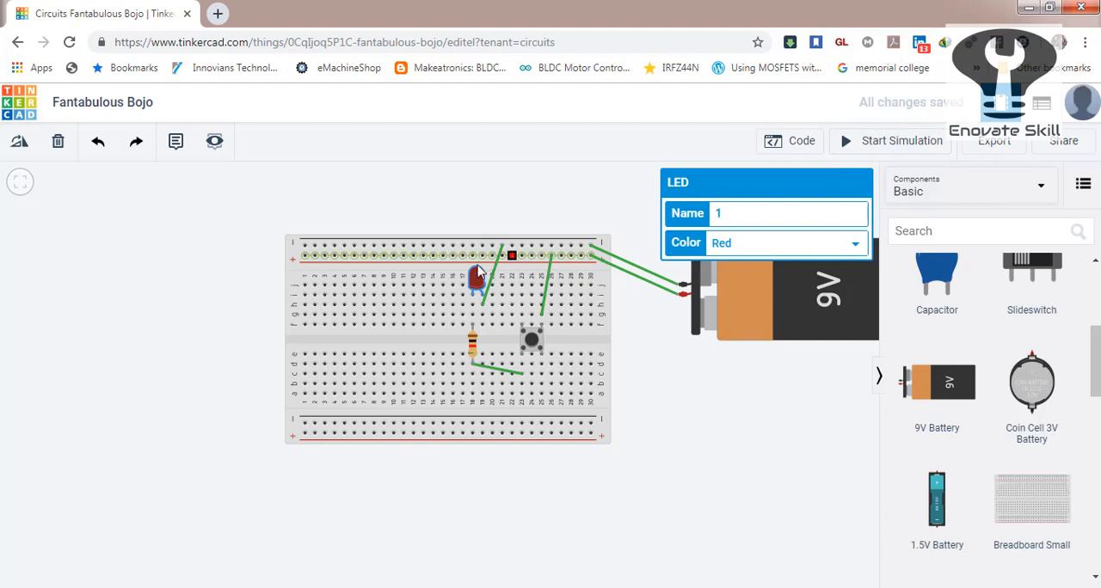
Rotate the LED by 180° to reverse its polarity.
click(21, 144)
click(20, 144)
click(21, 144)
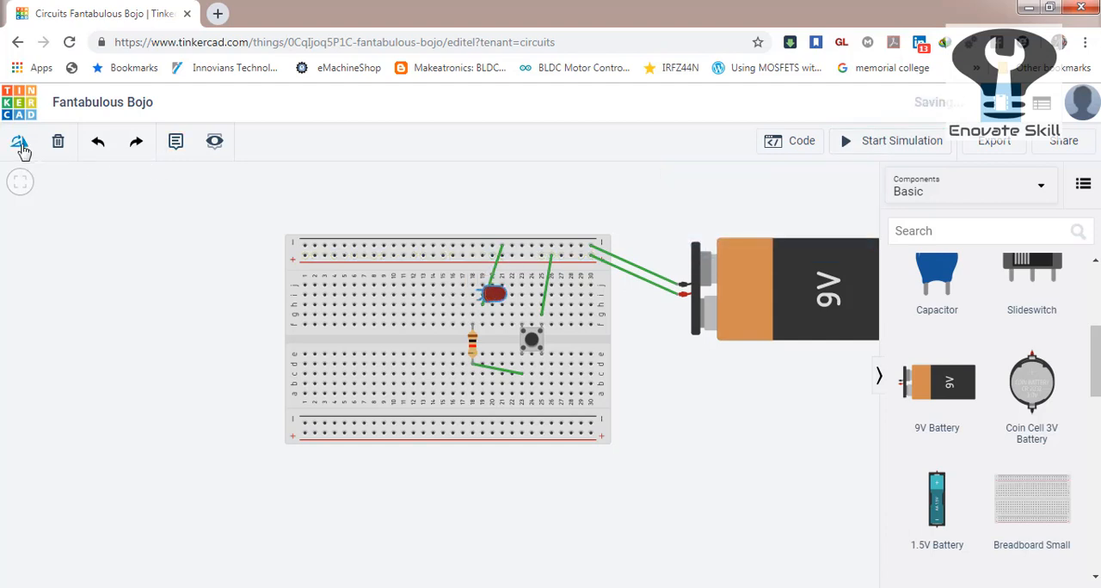
click(21, 145)
click(20, 144)
click(21, 144)
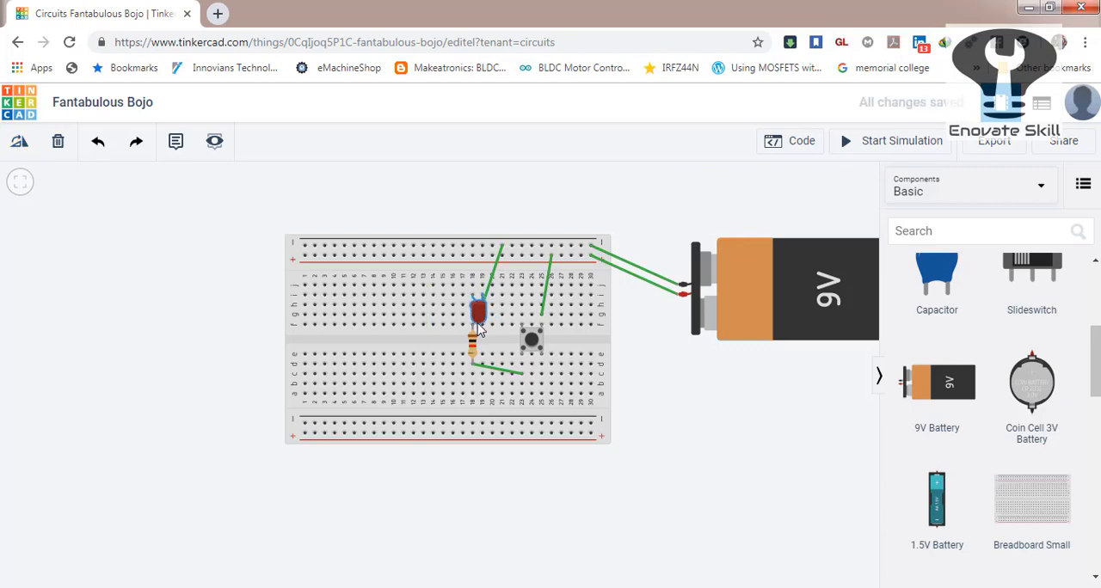
Move the LED up one row on the breadboard and run the simulation.
drag(479, 315, 479, 302)
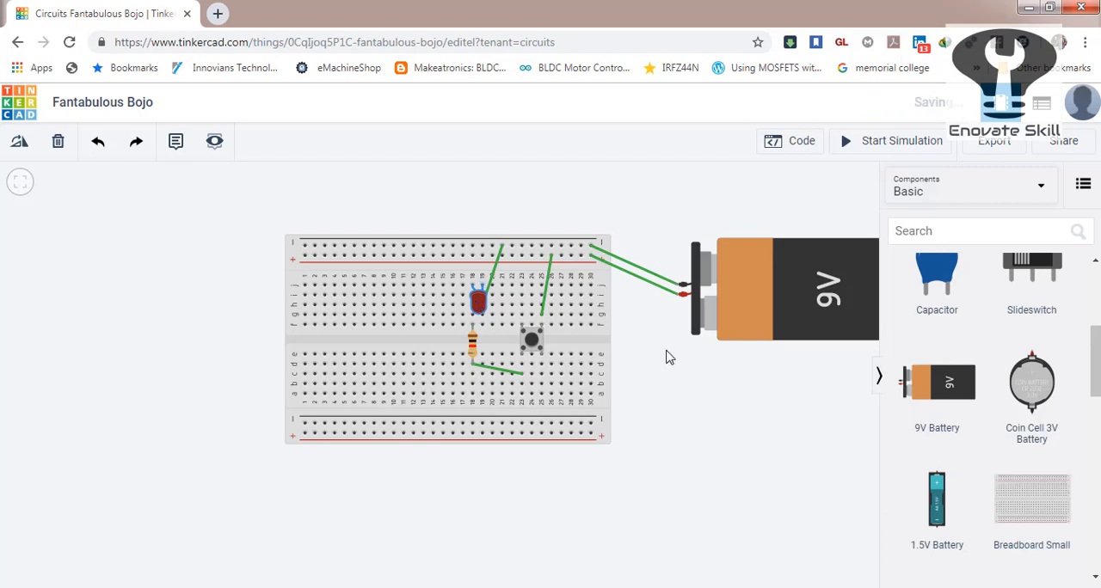
click(876, 142)
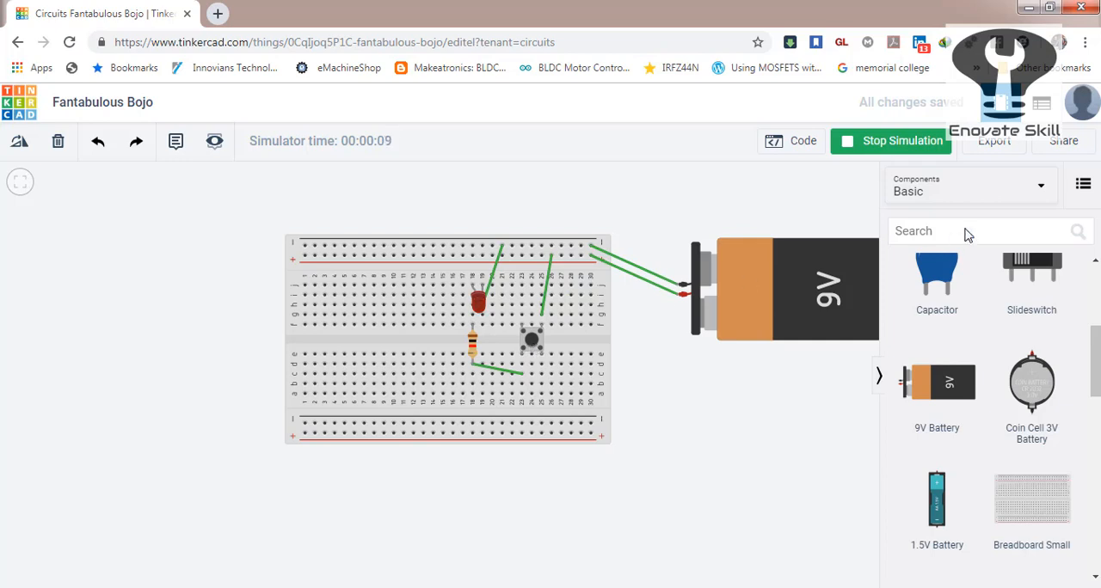
Add a DC motor over the upper rows around column 10 of the breadboard and delete the resistor and the LED.
drag(1097, 355, 1097, 426)
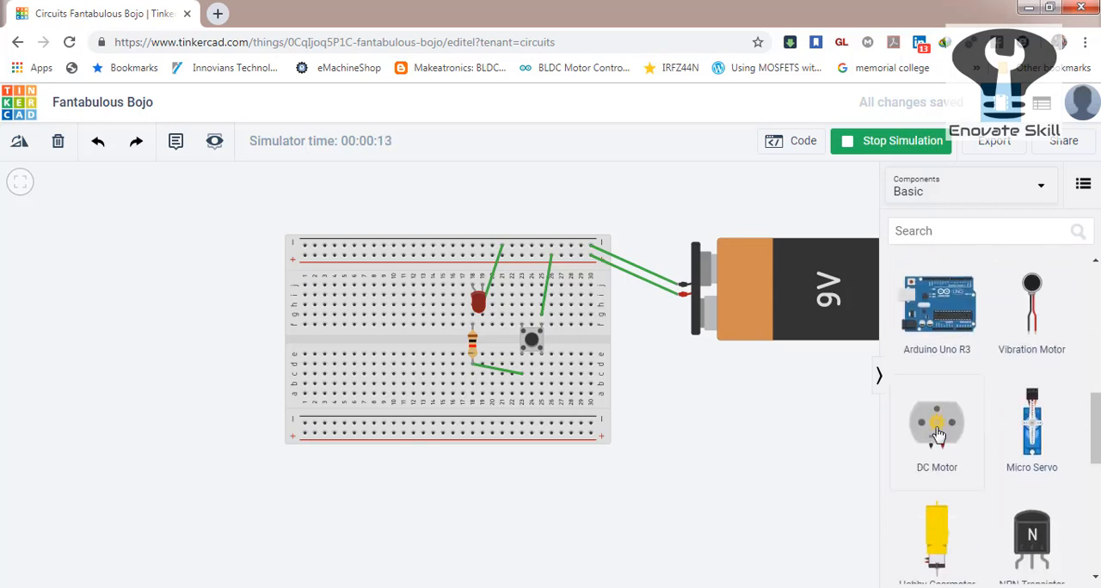
drag(936, 426, 382, 265)
click(473, 345)
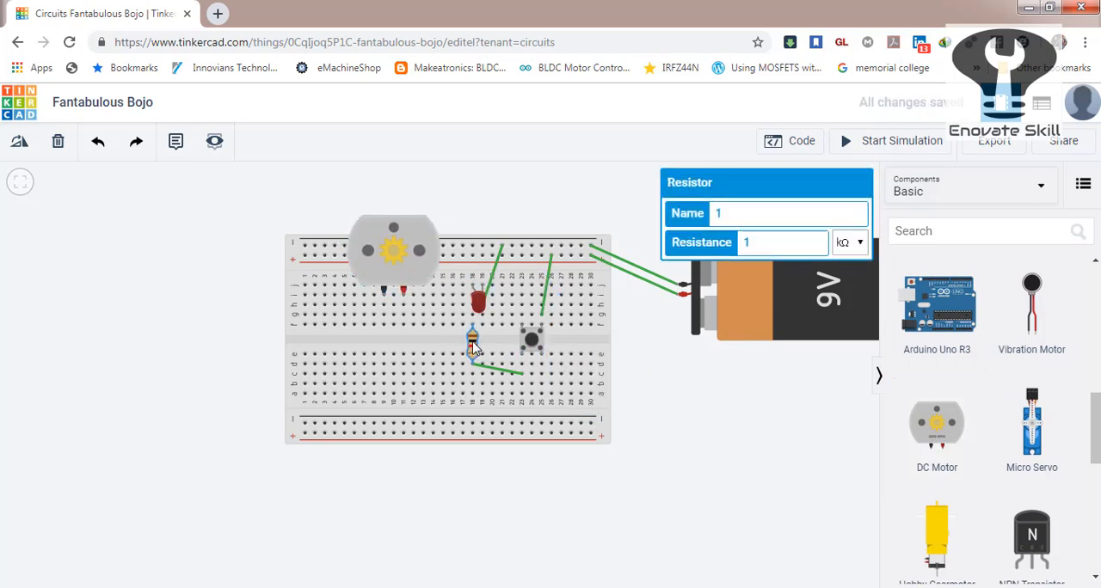
key(Delete)
click(479, 298)
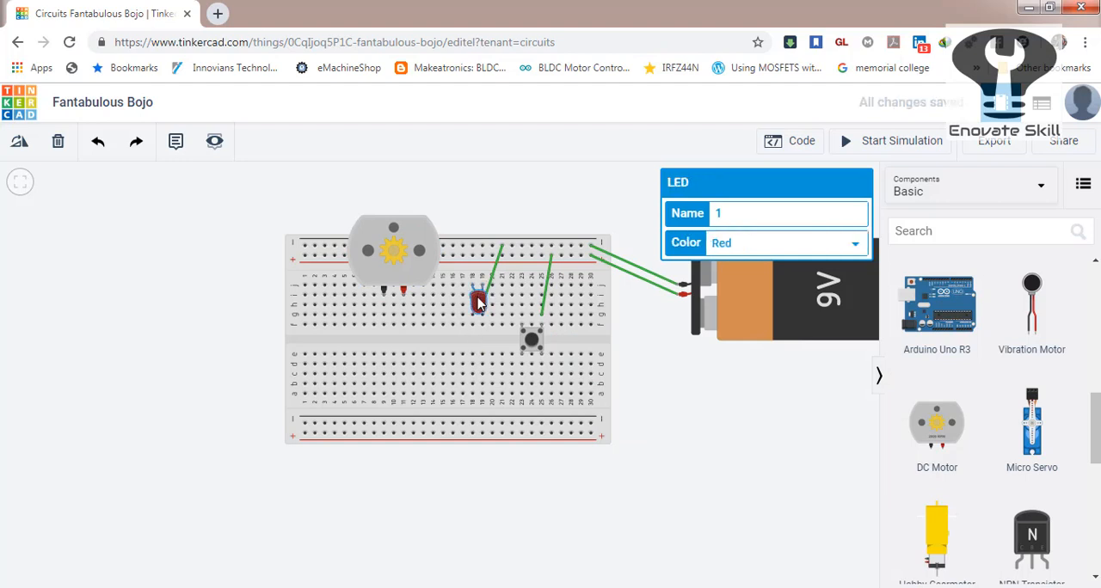
key(Delete)
Wire column 19 to the motor's red terminal column 11, and the black terminal's column 9 to the pushbutton's column 23.
click(494, 299)
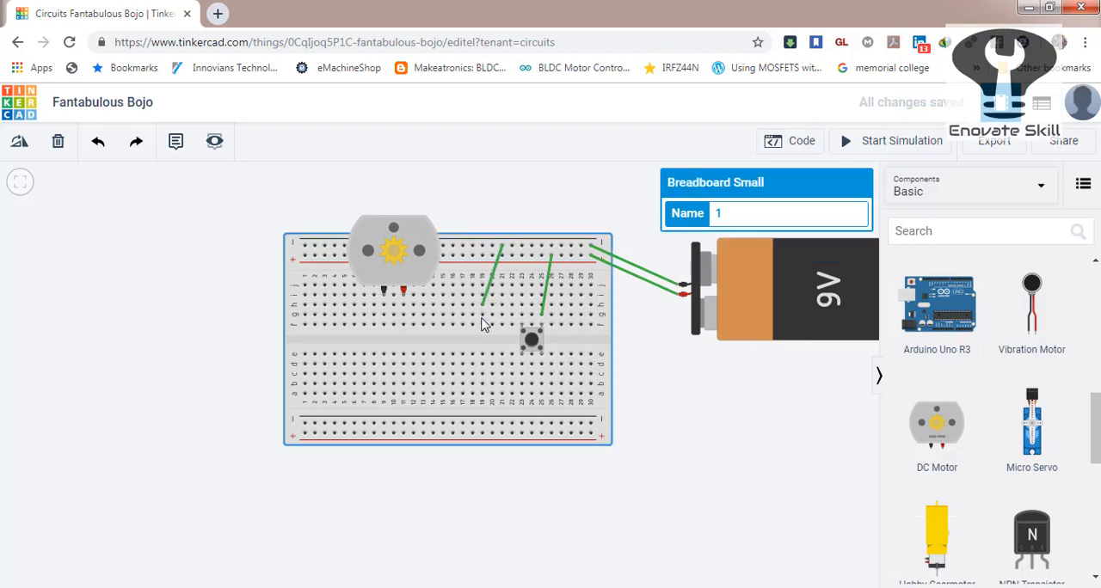
click(482, 316)
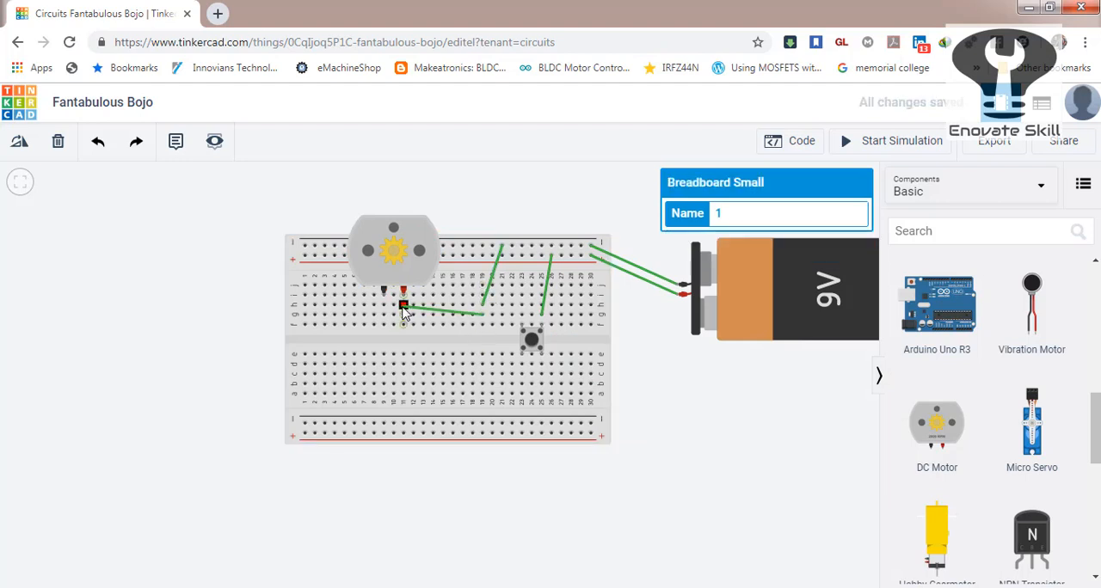
click(403, 305)
click(384, 308)
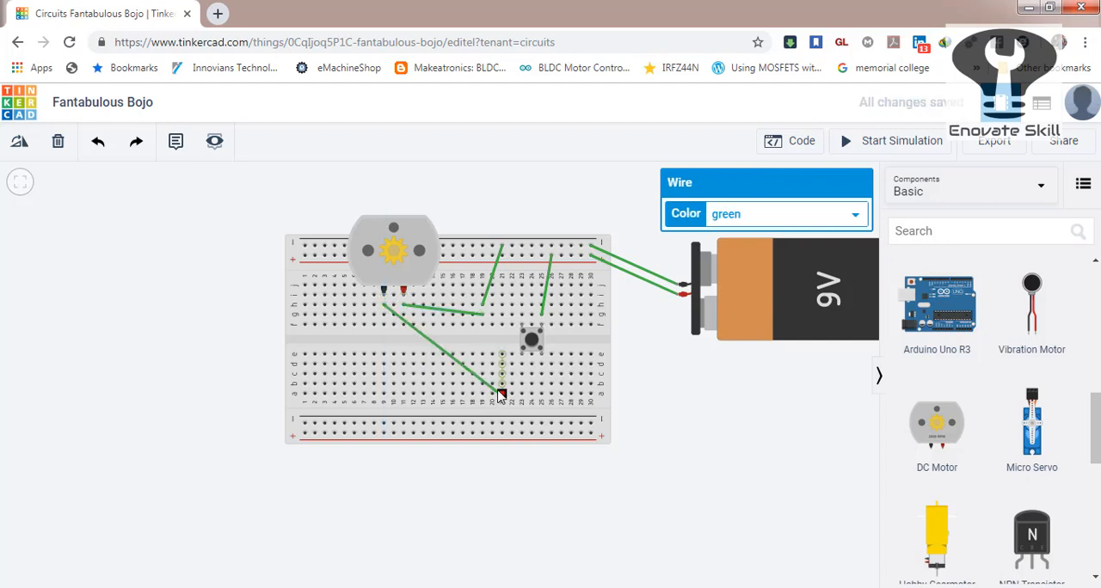
click(519, 365)
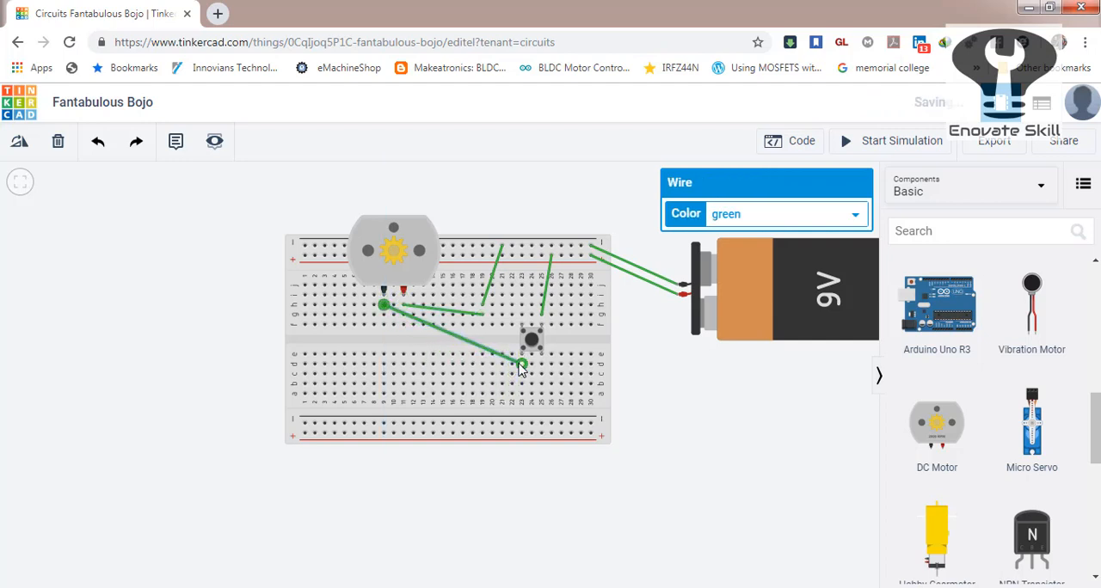
Run the simulation to check the breadboard motor's speed and stop it.
click(912, 141)
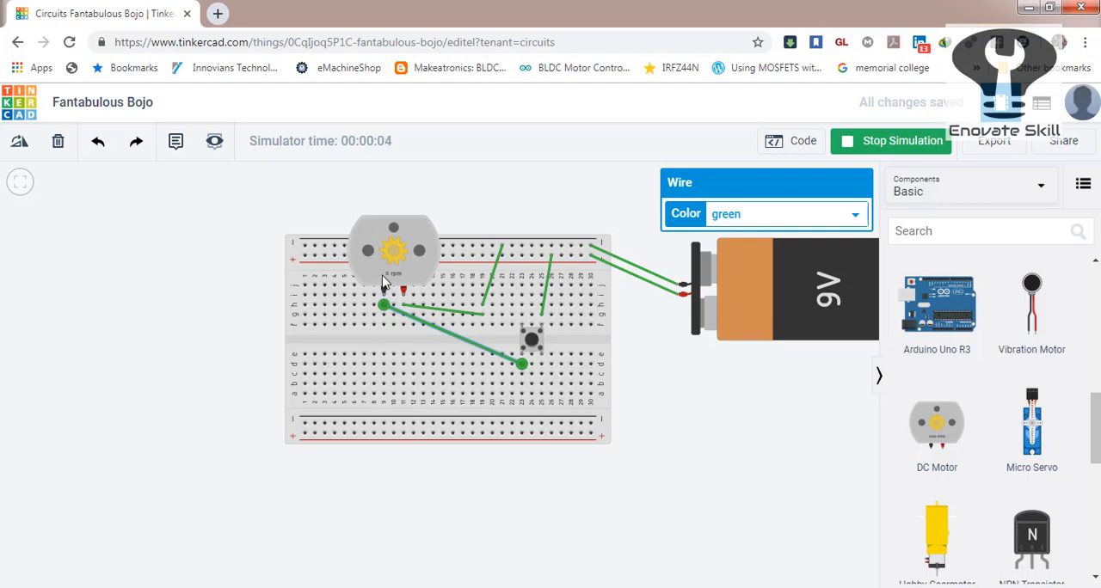
click(662, 391)
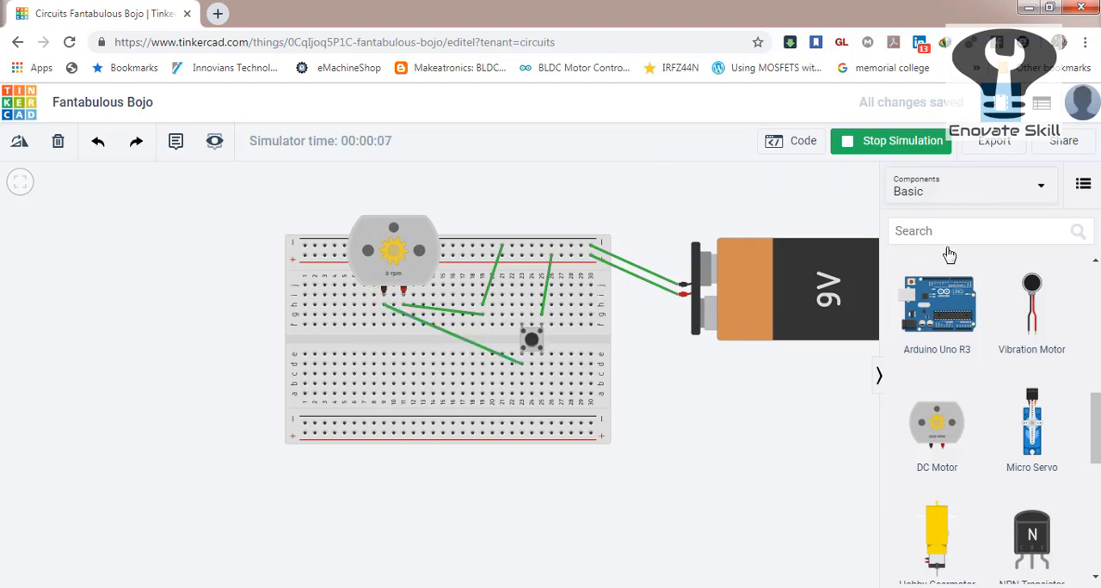
click(901, 146)
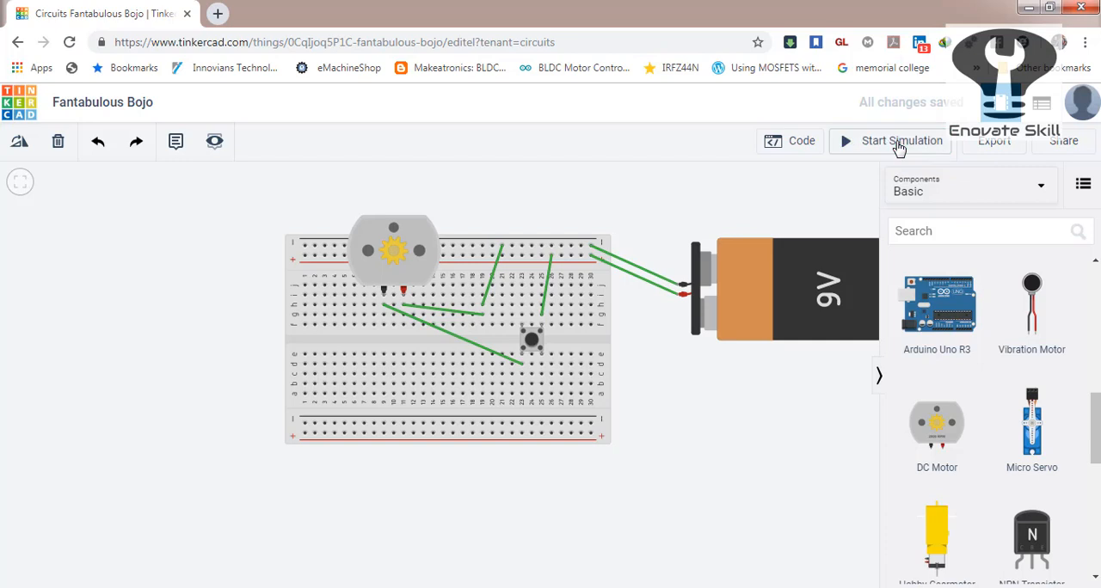
Add the DC Motor circuit from the Basic starters below the breadboard.
click(1036, 187)
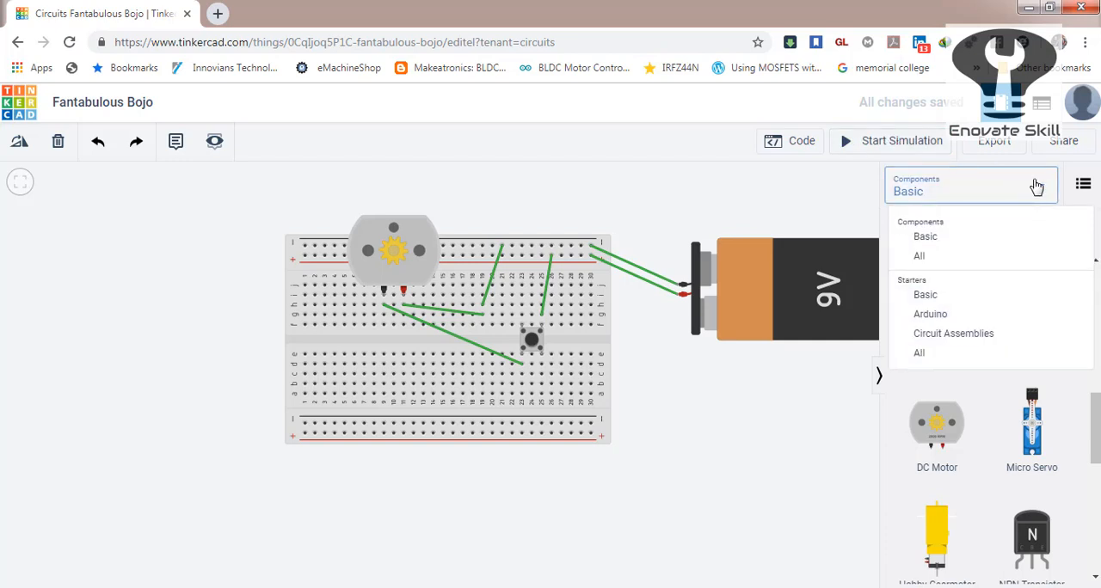
click(926, 296)
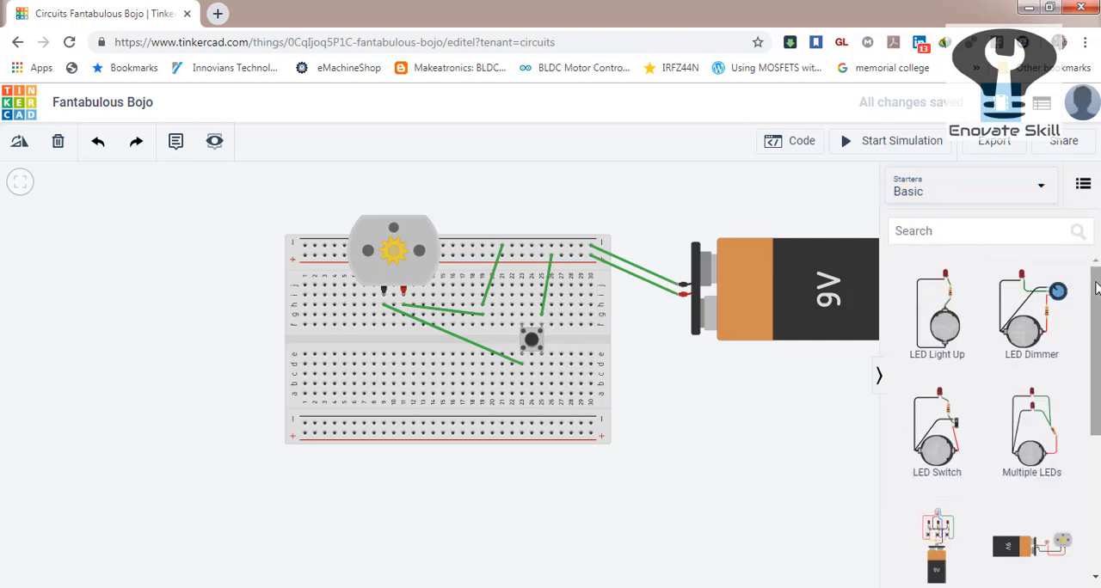
drag(1096, 288, 1100, 354)
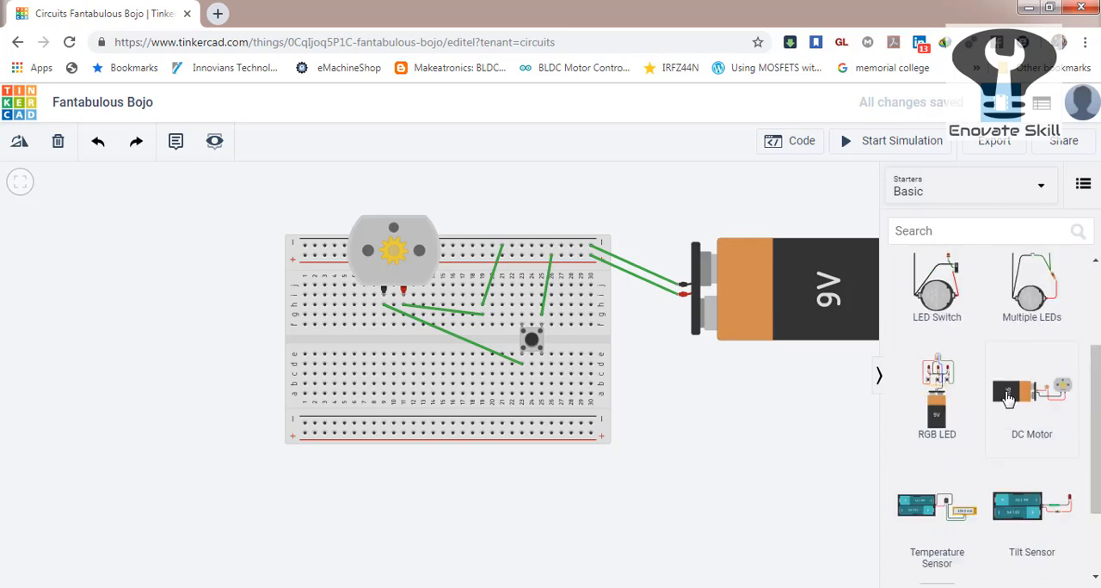
drag(1011, 395, 620, 490)
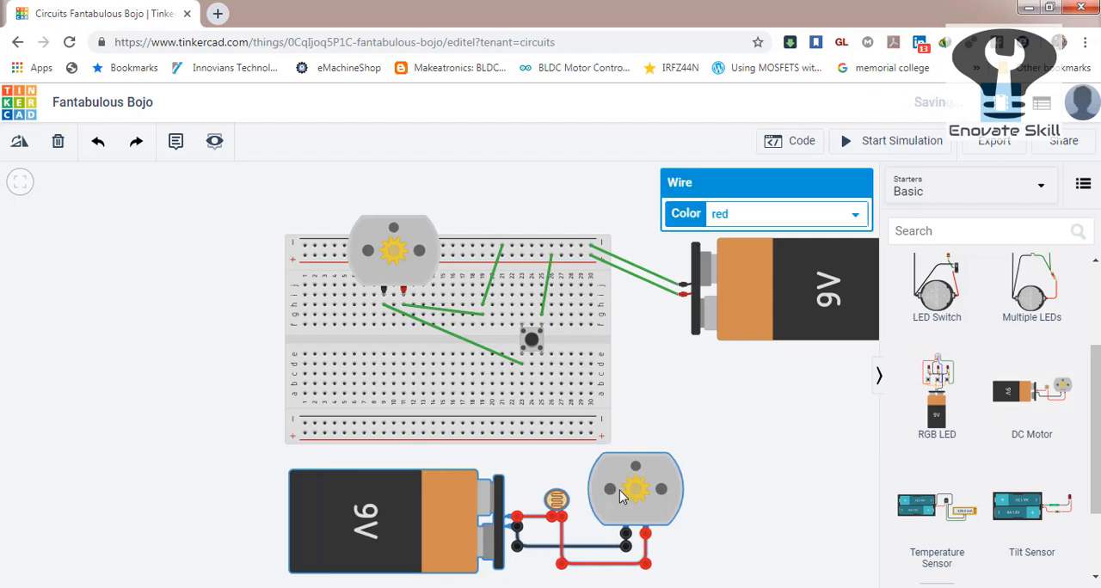
click(401, 374)
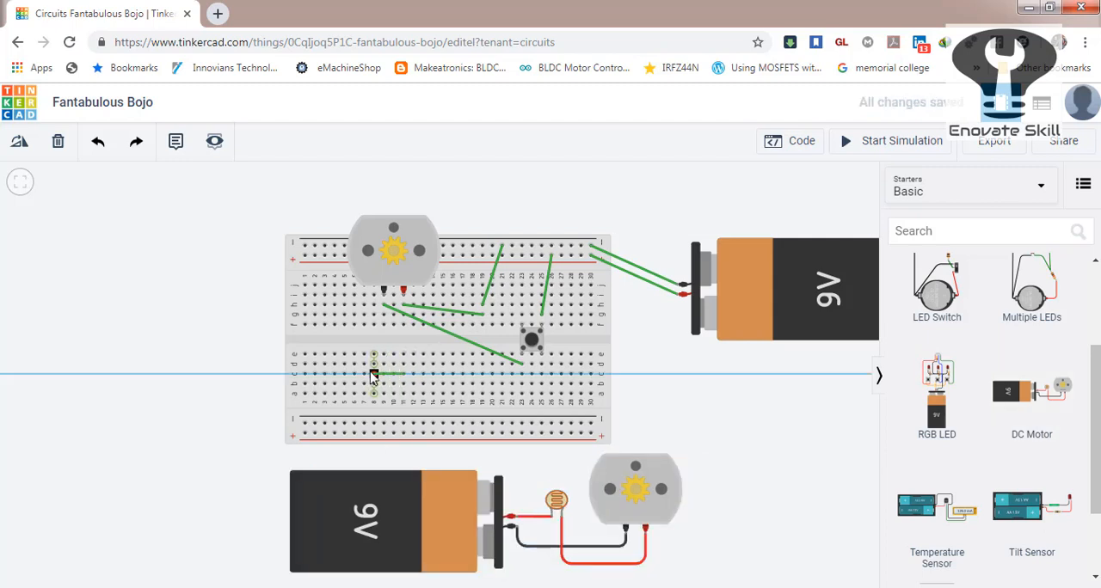
click(324, 296)
key(Escape)
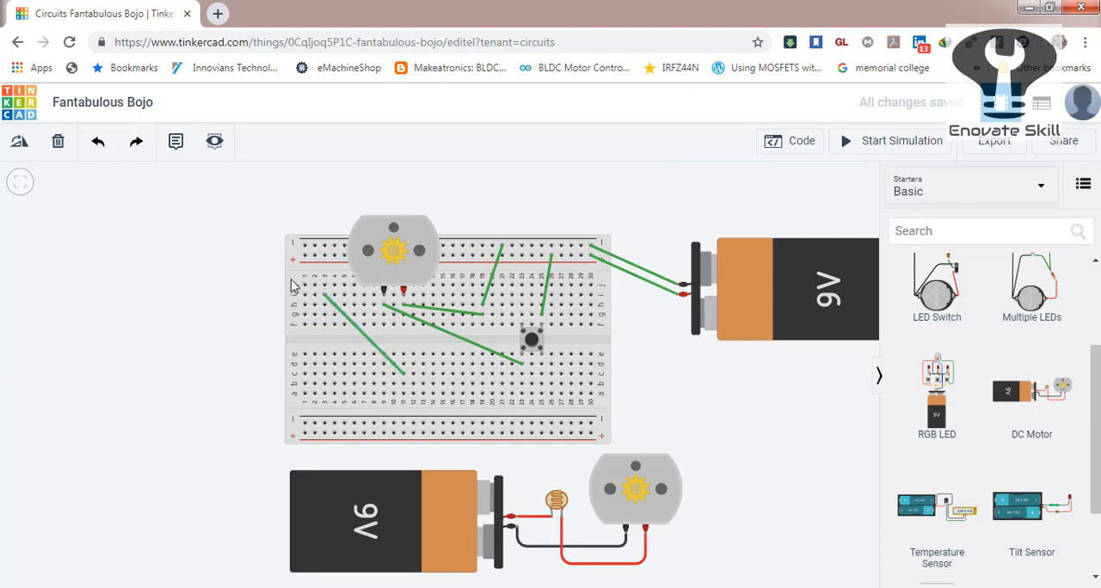
Delete the breadboard, its DC motor, the pushbutton and the original 9V battery, keeping only the starter circuit.
click(291, 286)
key(Delete)
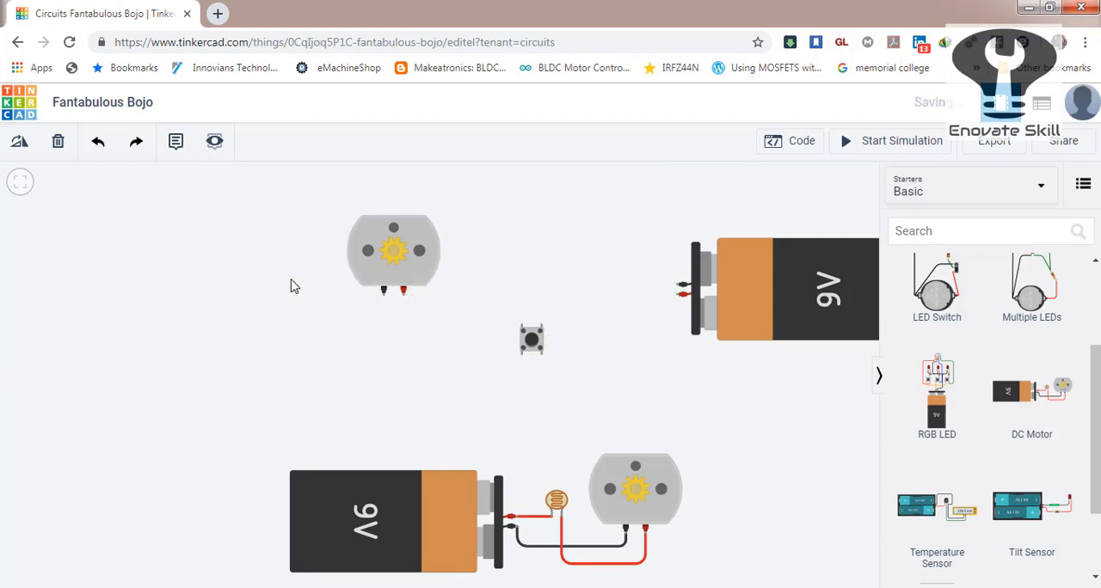
click(355, 258)
key(Delete)
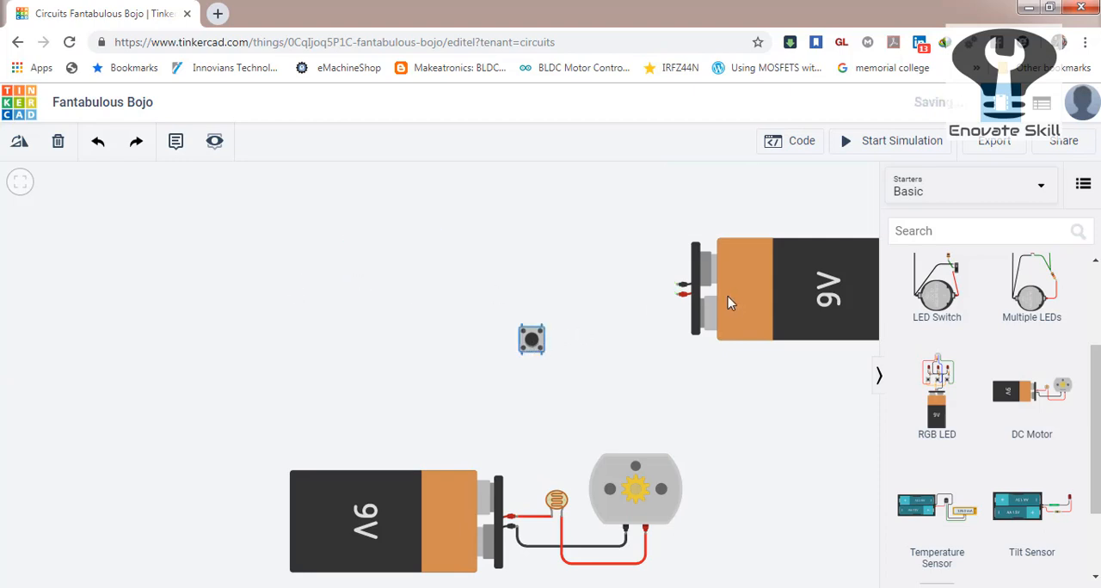
key(Delete)
click(733, 303)
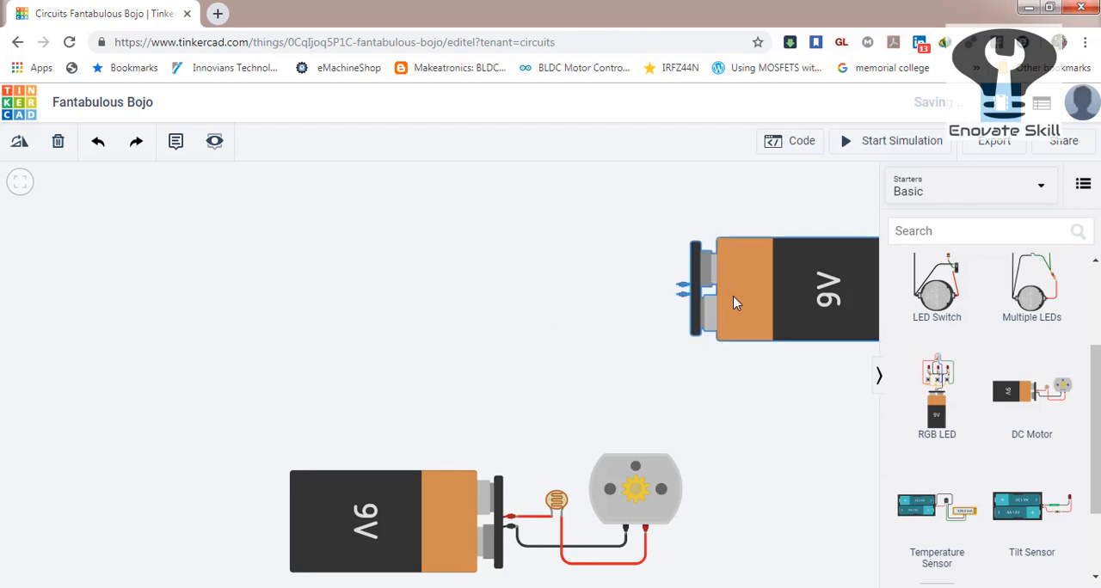
key(Delete)
Simulate the starter circuit, sweep the photoresistor's light level from dark to bright and back, and stop the simulation.
click(398, 508)
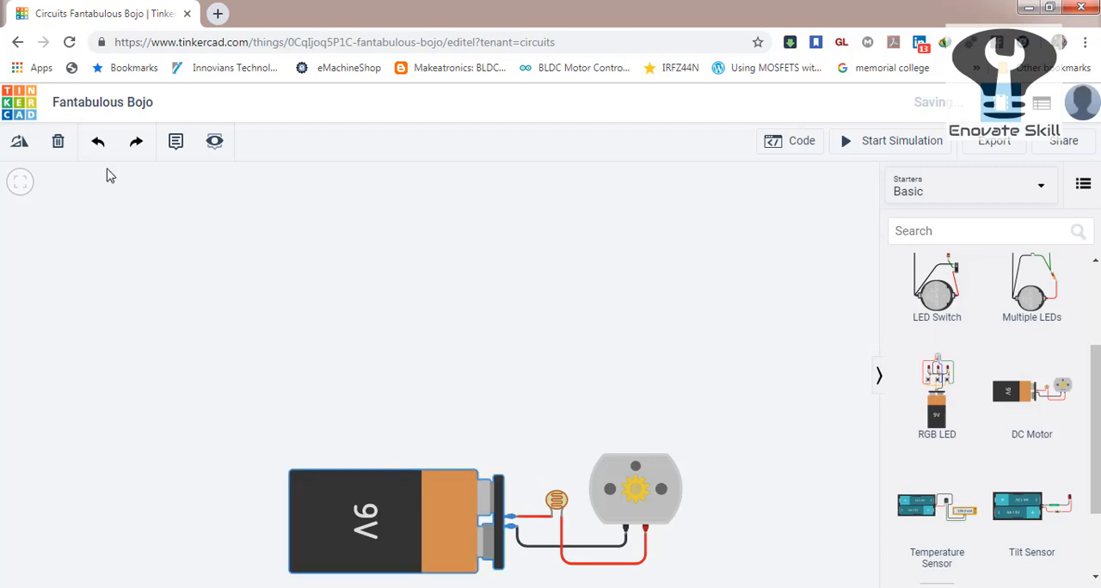
click(20, 182)
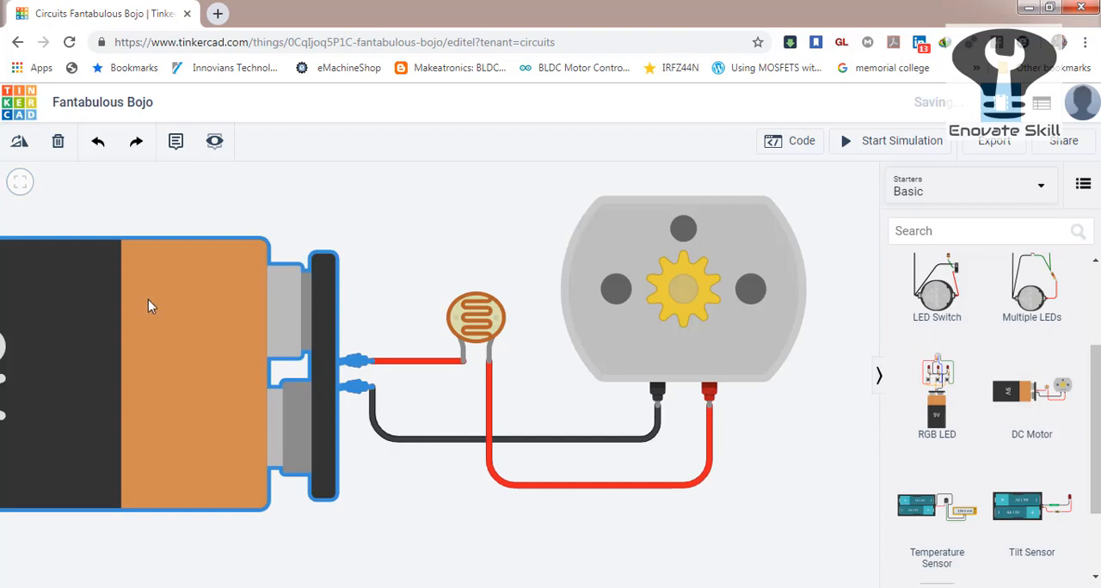
click(430, 488)
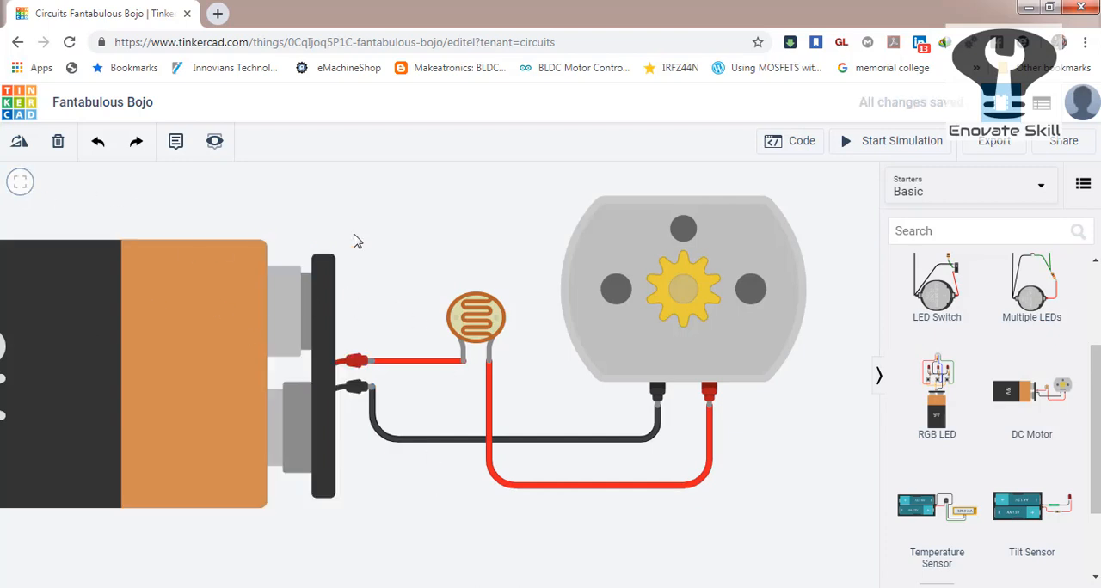
click(886, 146)
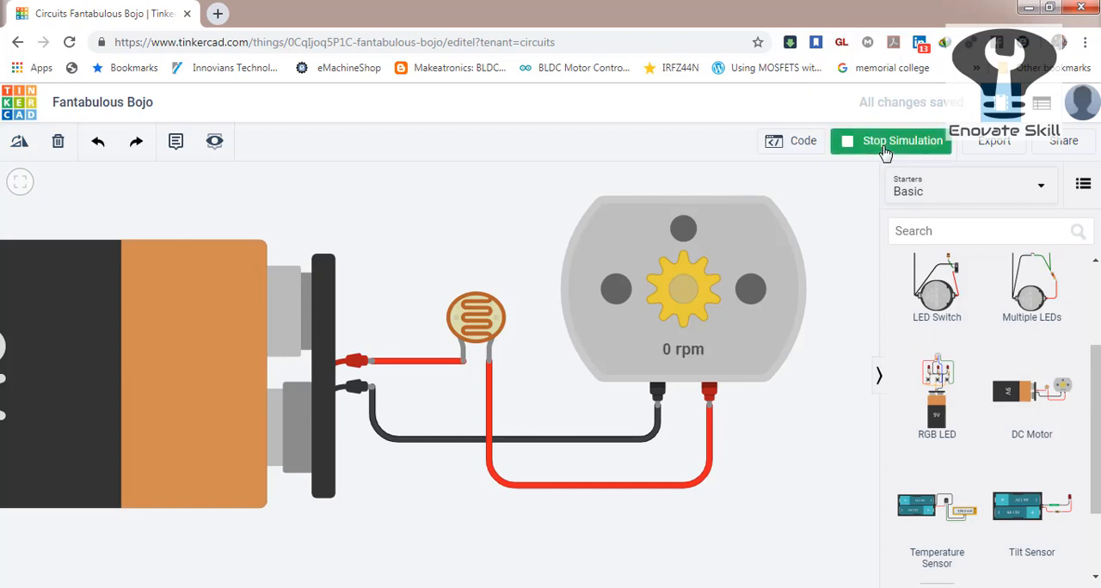
click(465, 326)
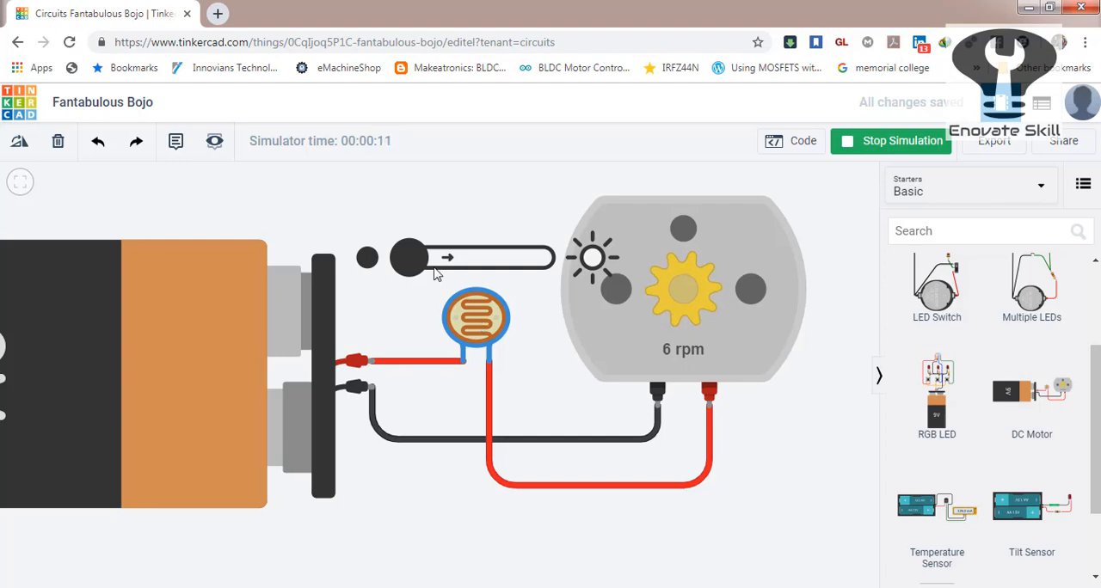
drag(416, 263, 549, 271)
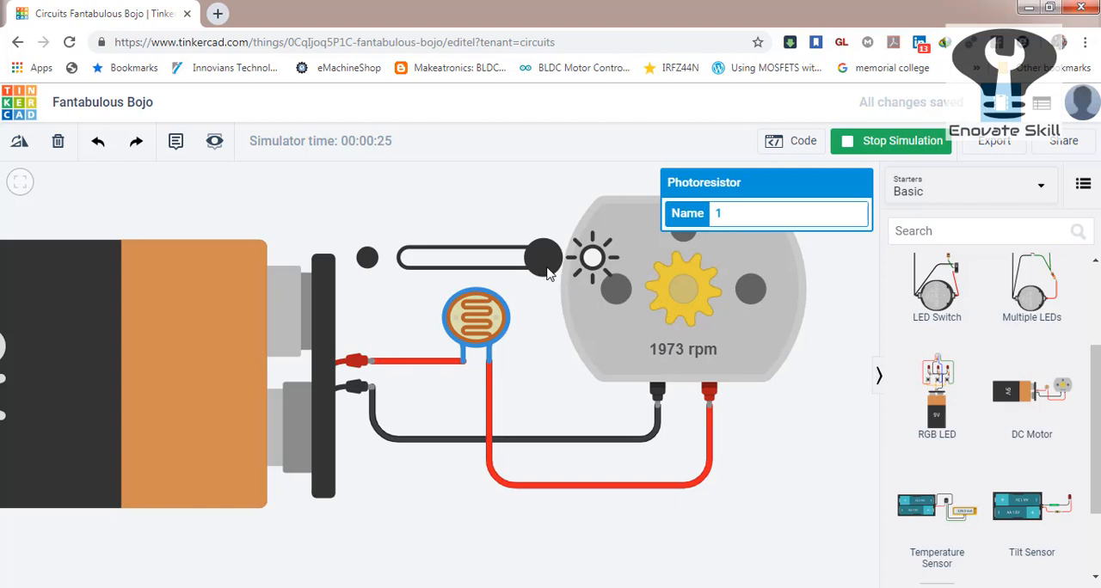
drag(546, 263, 396, 280)
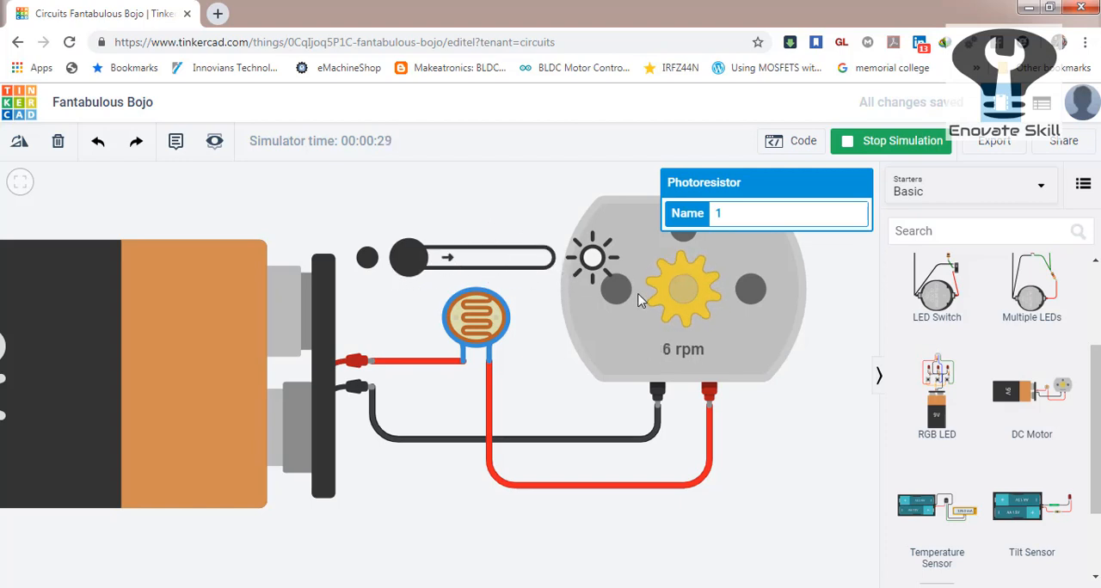
click(771, 406)
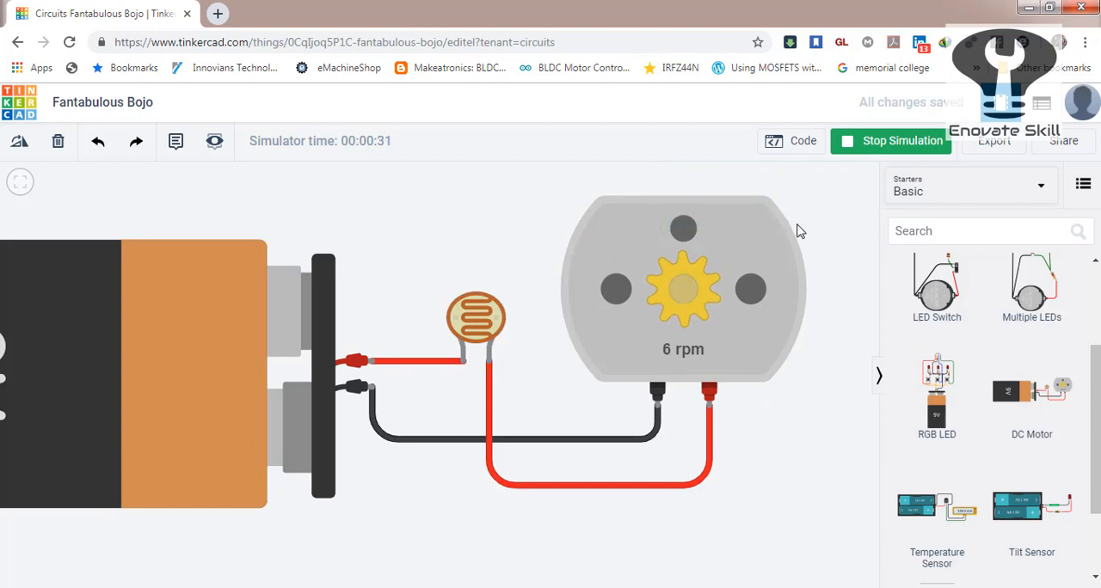
click(886, 147)
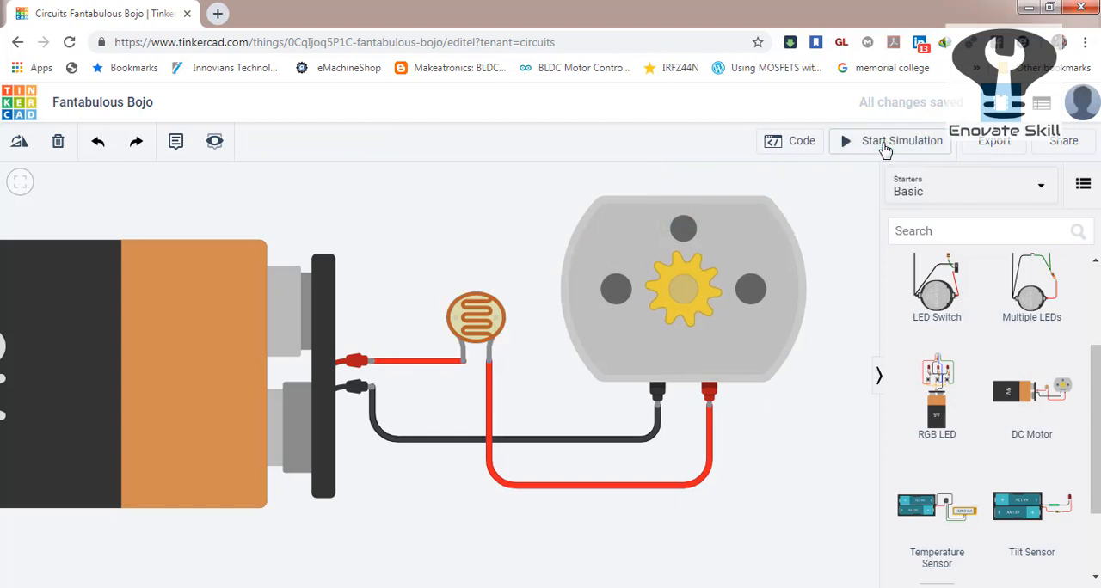
Browse the Basic starters for another ready-made circuit.
drag(1095, 397, 1095, 357)
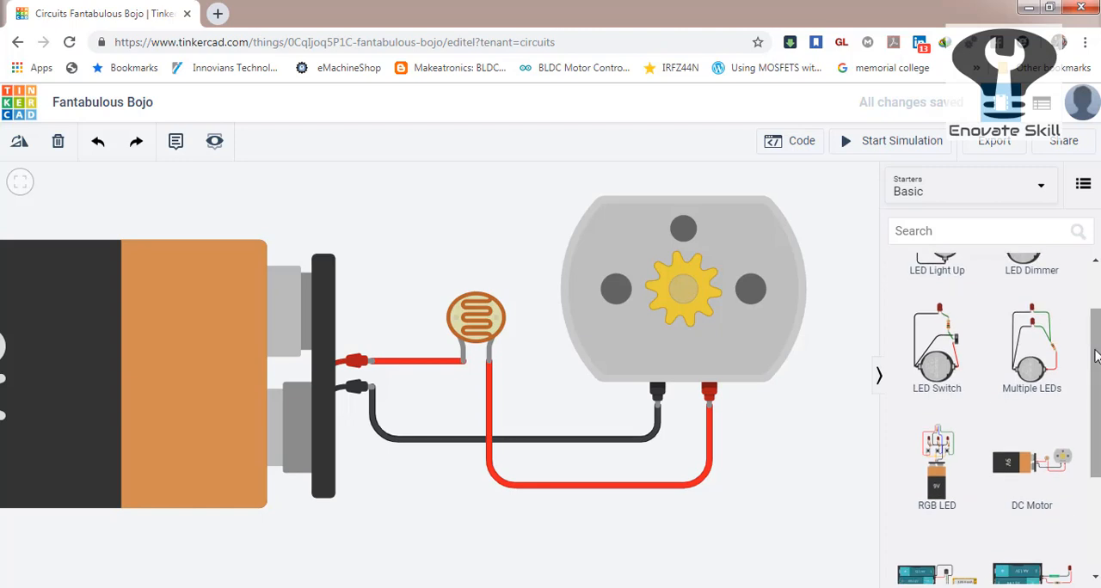